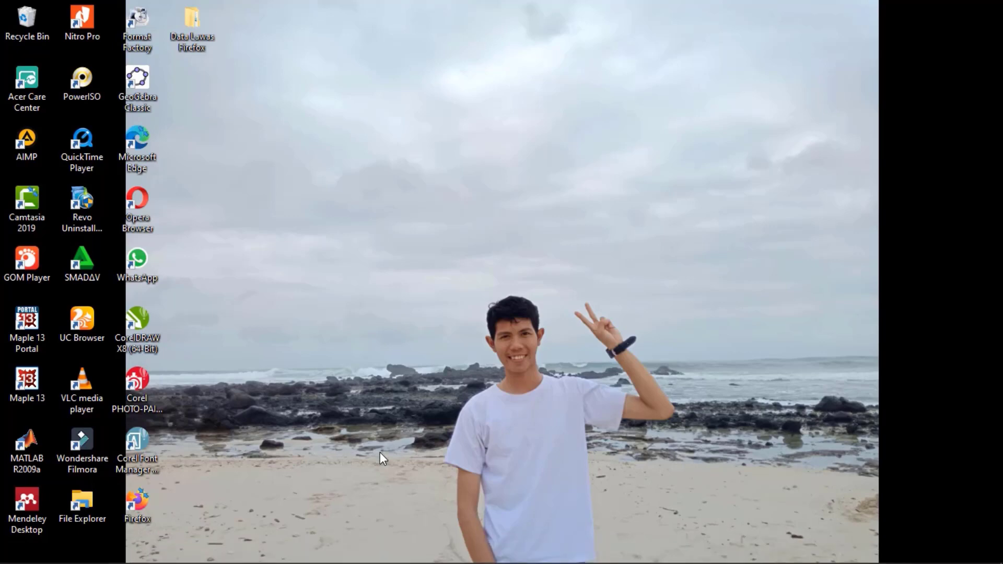
Step: Bring the Flash CS6 welcome screen forward from the taskbar
left_click(564, 554)
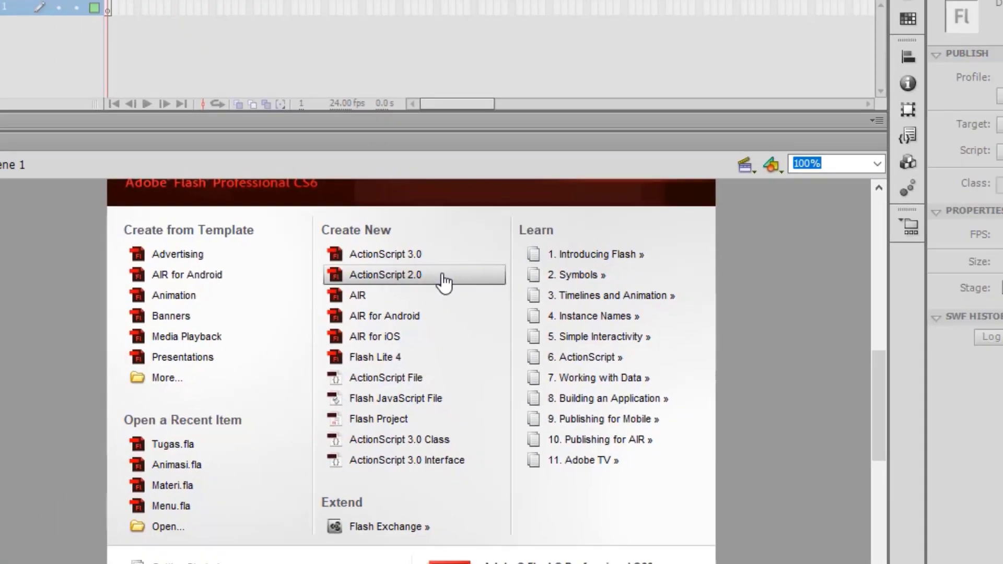
Step: Create a new ActionScript 2.0 document with width 1080 and height 720 px
left_click(533, 300)
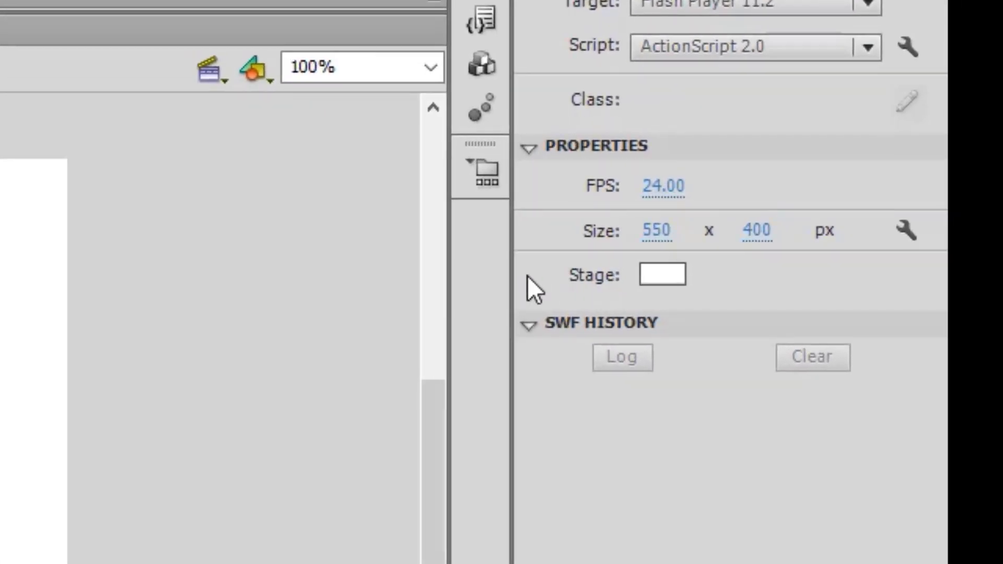
left_click(654, 232)
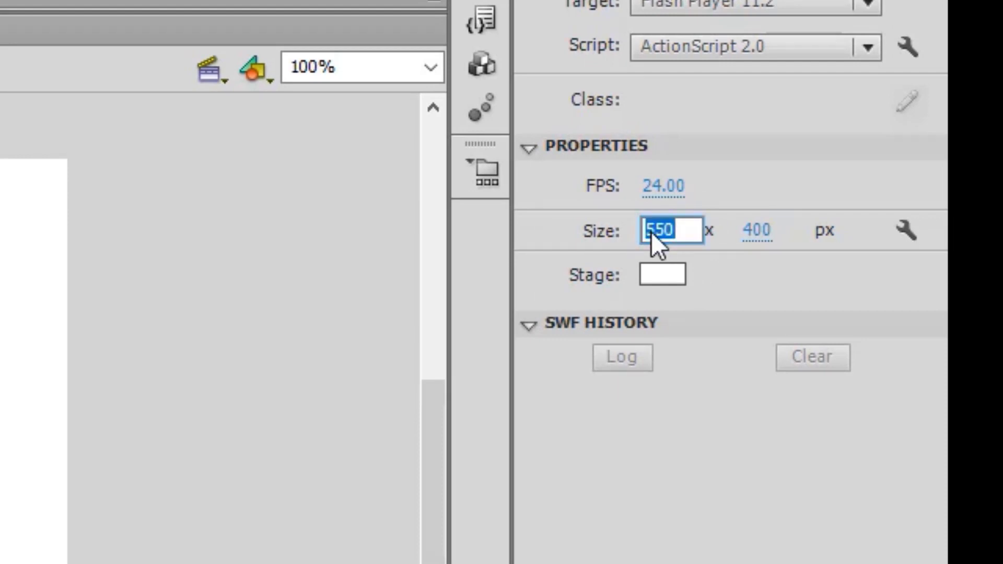
type("1080")
key("Return")
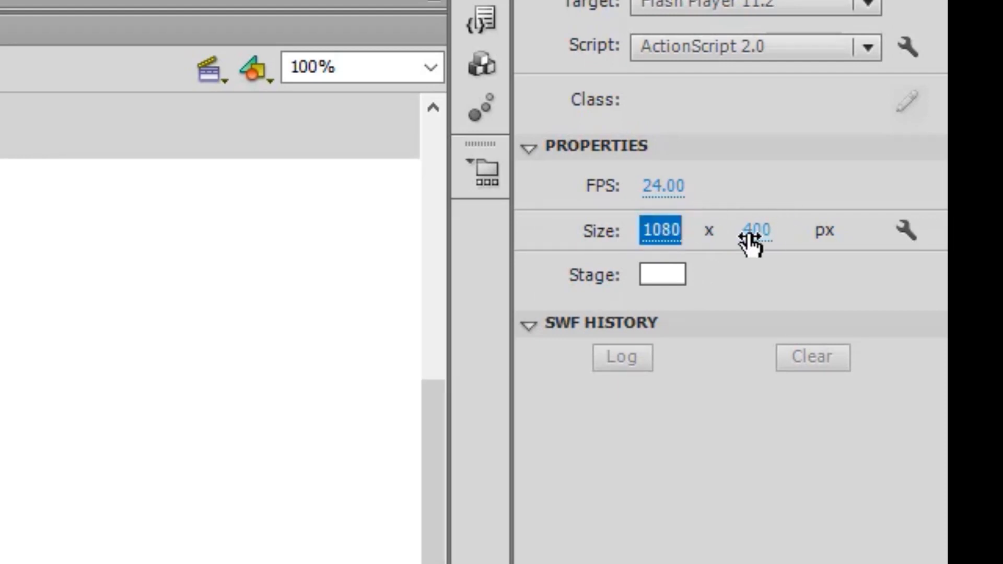
type("720")
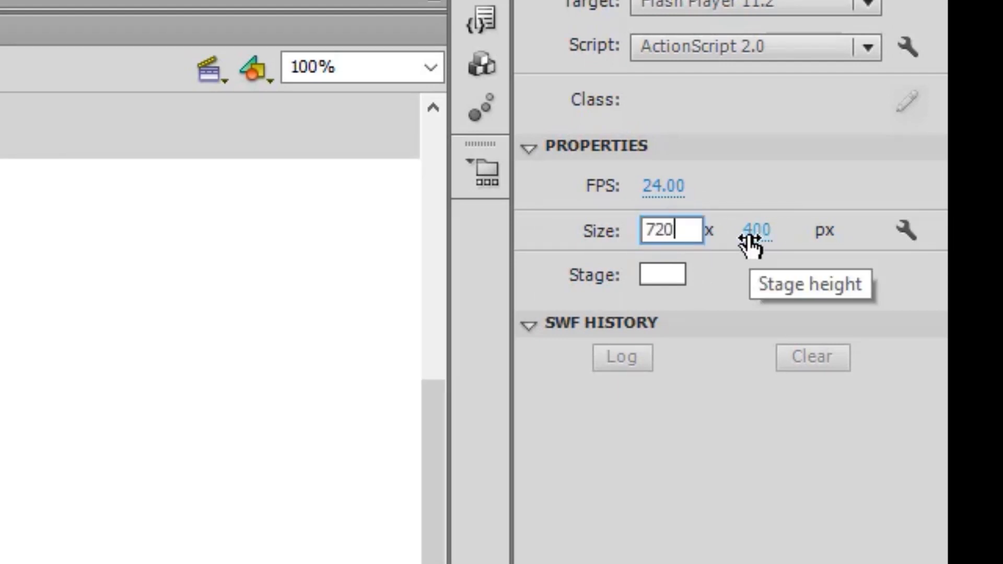
key("Return")
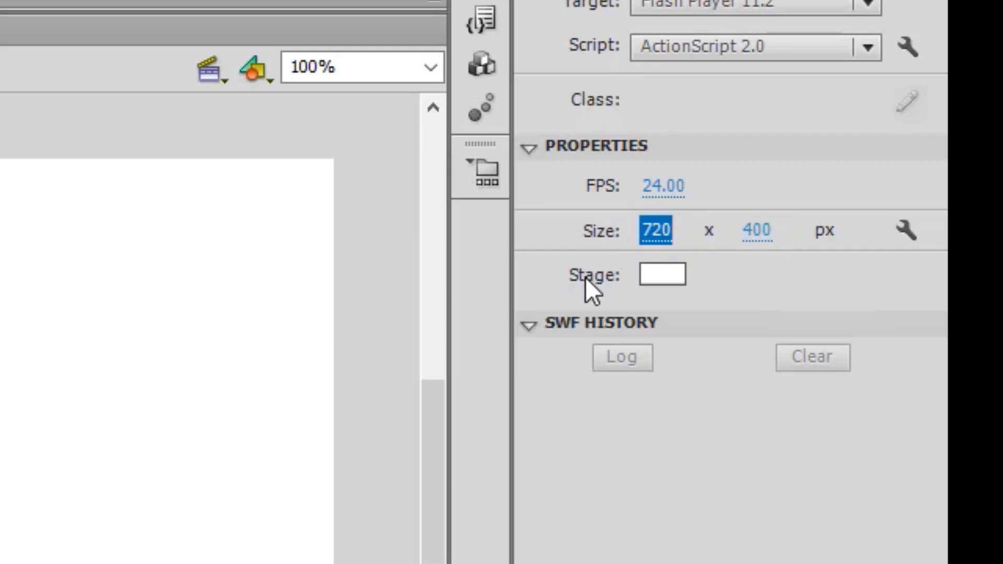
type("1080")
key("Return")
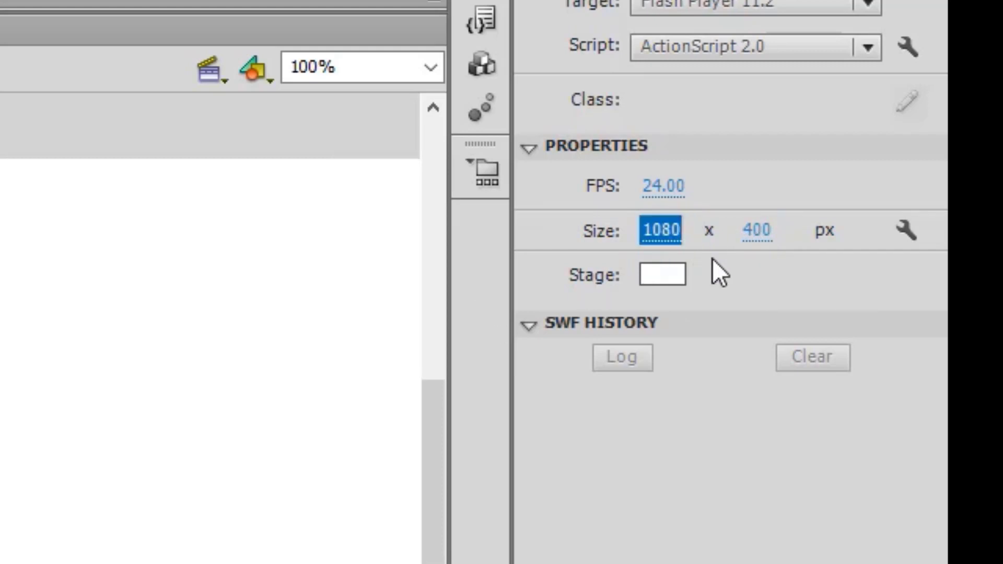
left_click(758, 241)
type("720")
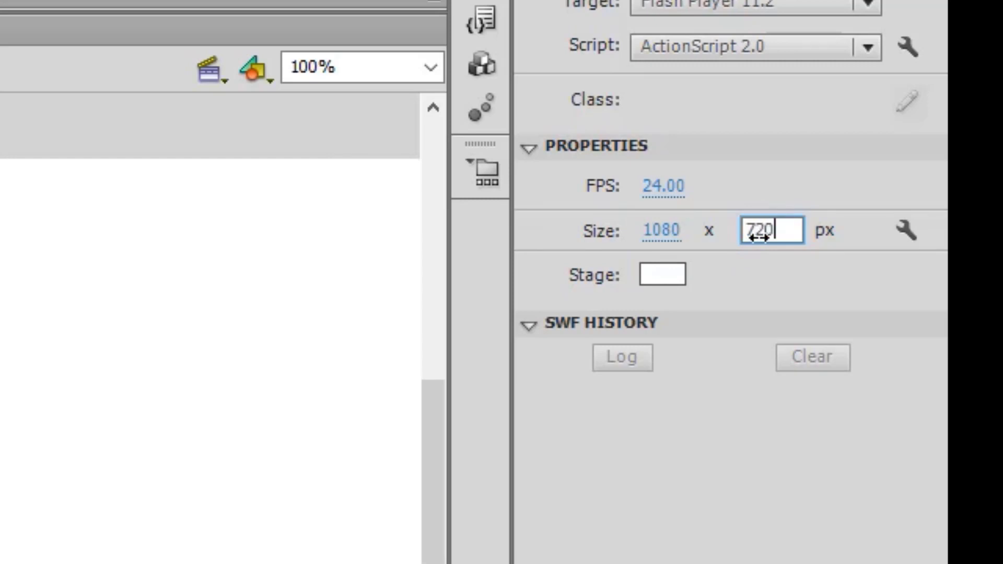
key("Return")
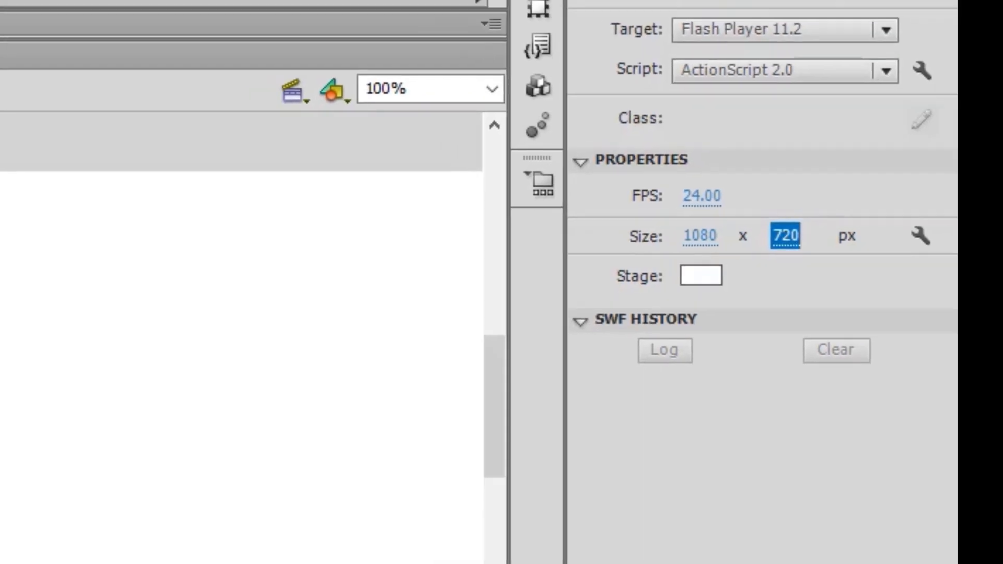
key("ctrl+minus")
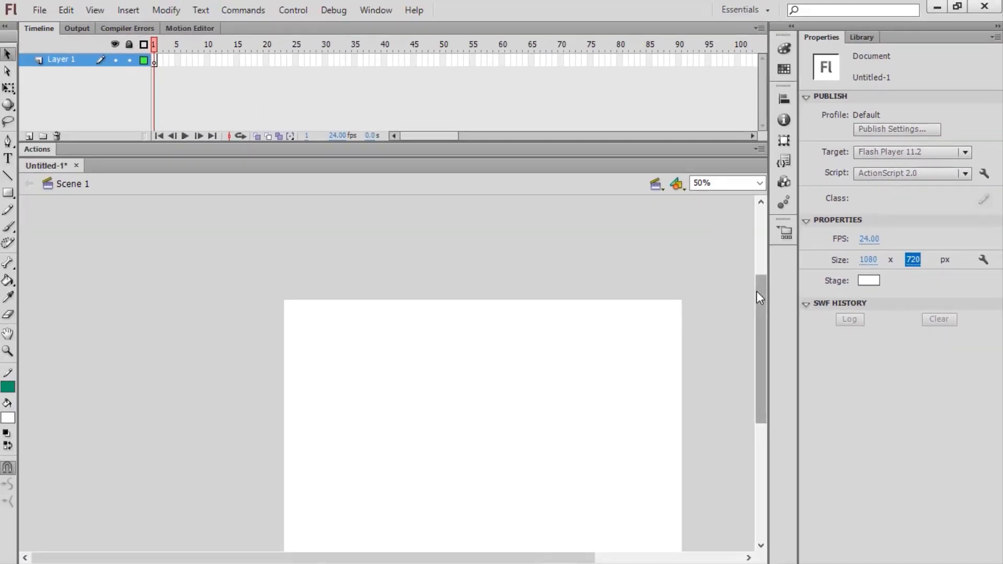
Step: Add three new layers so the timeline holds four layers
left_click_drag(757, 291, 761, 321)
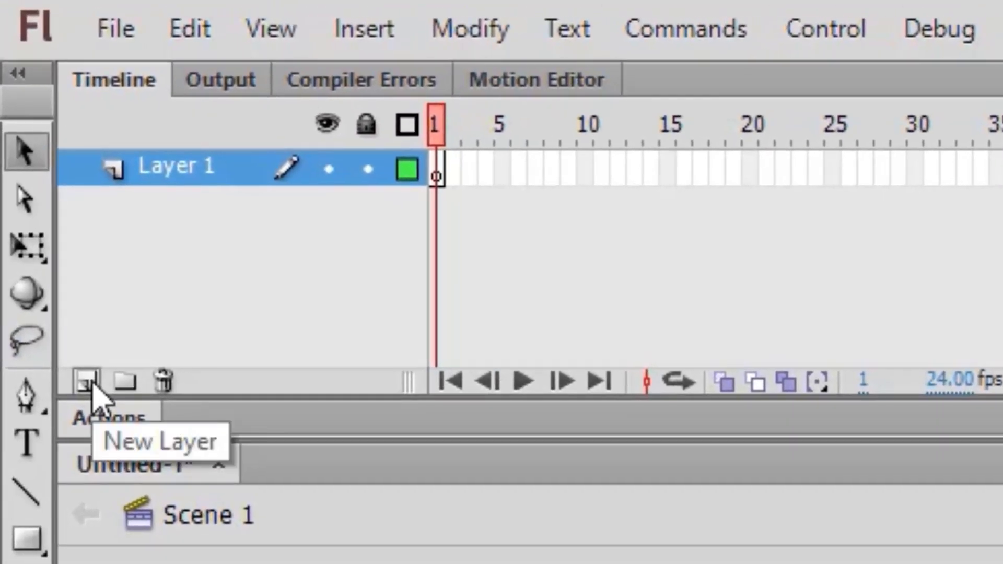
left_click(54, 241)
left_click(88, 384)
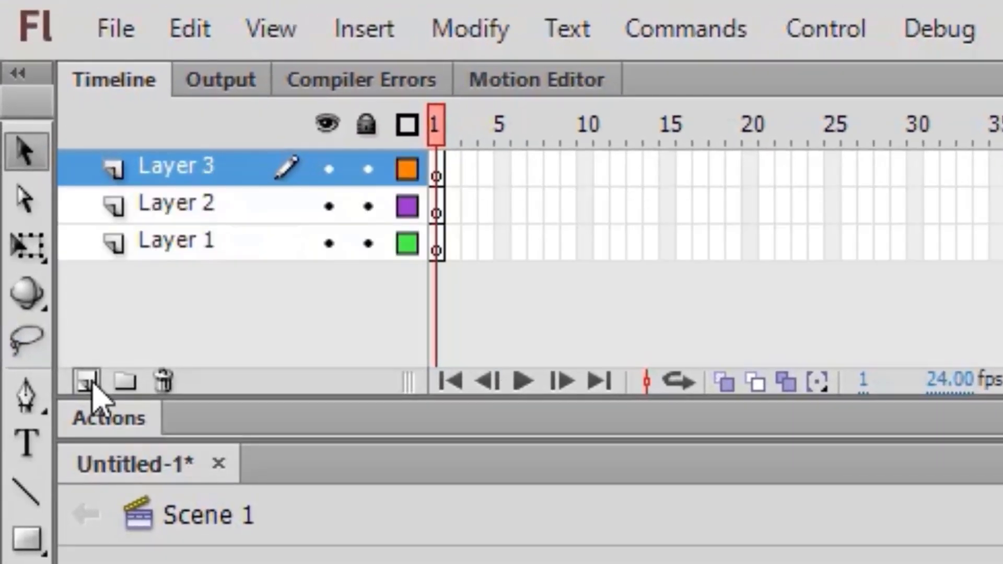
left_click(88, 383)
Step: Rename Layer 1 to BG and Layer 2 to Action
double_click(192, 282)
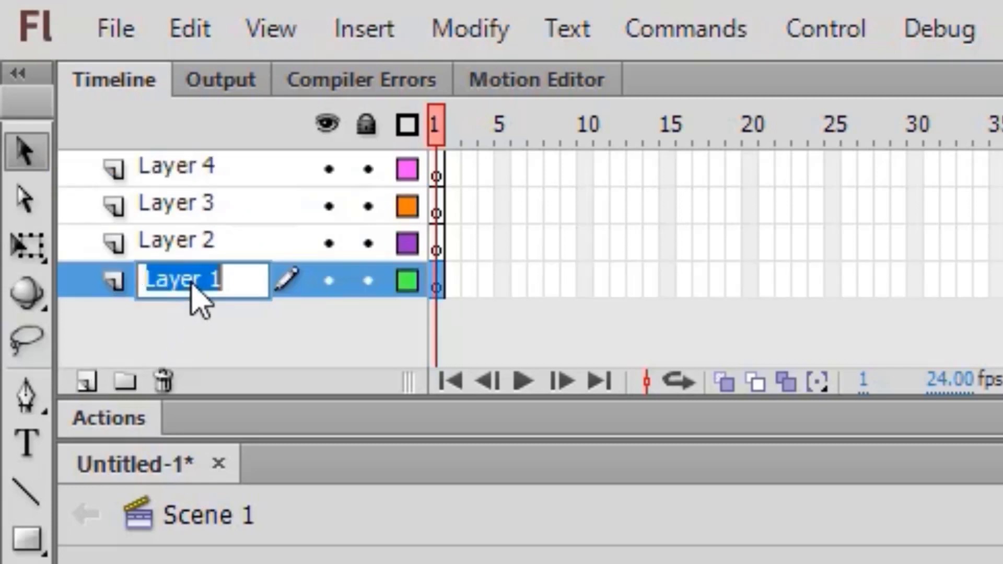
type("BG")
key("Return")
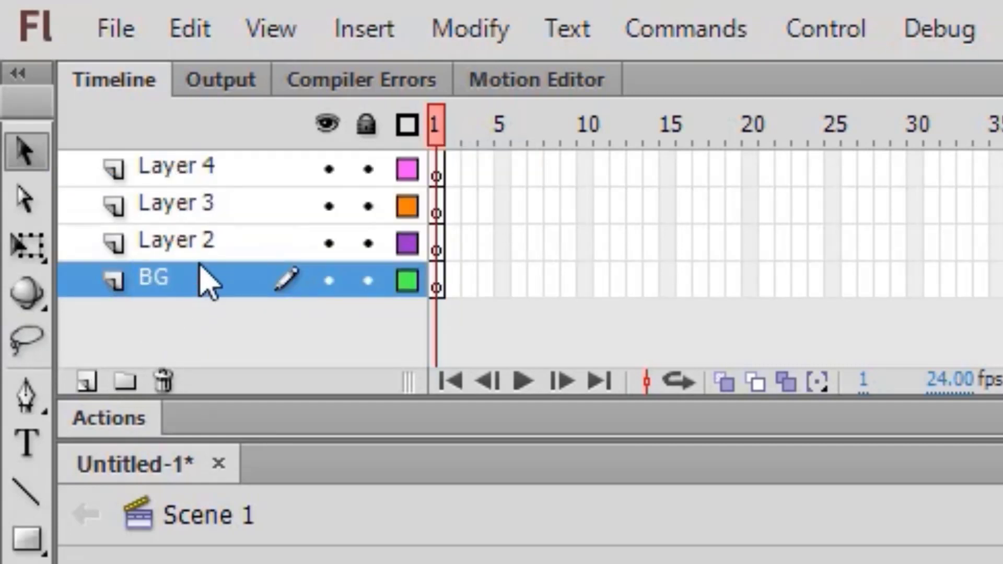
double_click(203, 243)
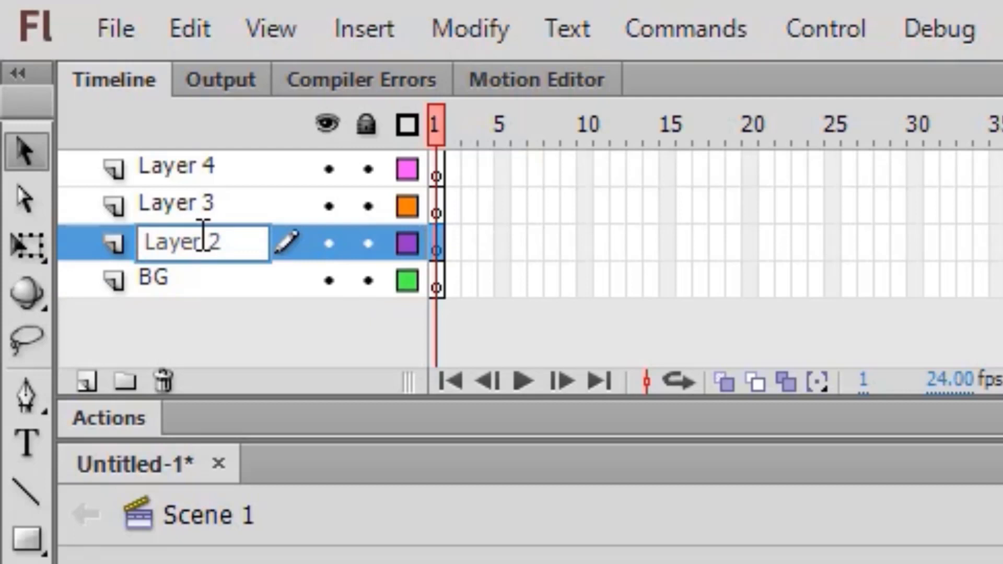
type("Action")
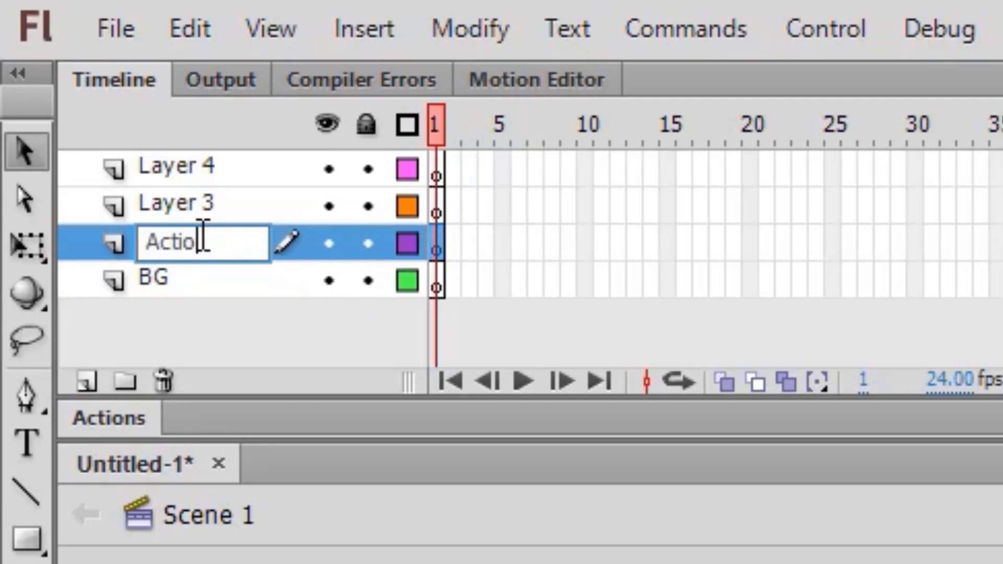
key("Return")
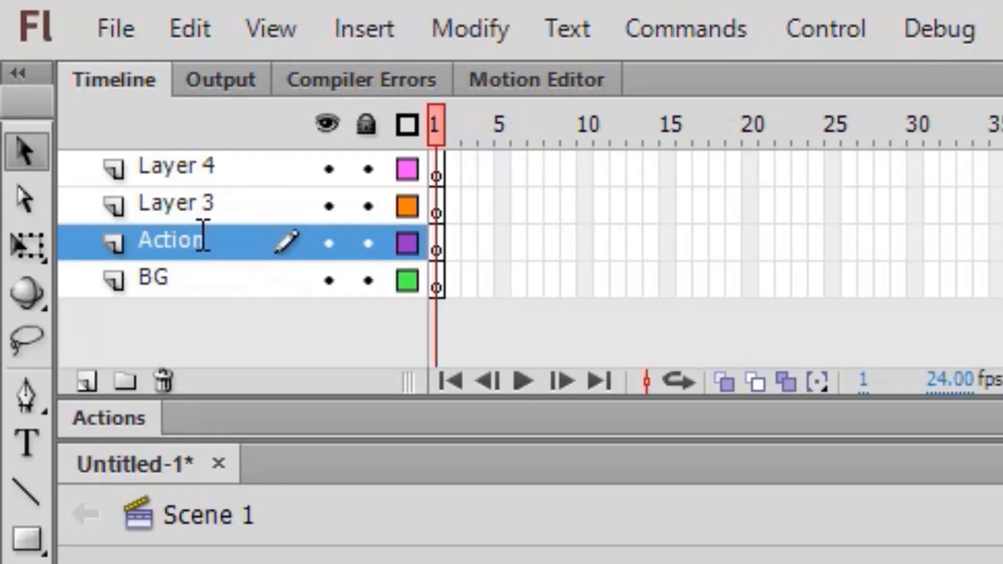
Step: Rename Layer 3 to Button and Layer 4 to Teks, then select the BG layer
left_click(200, 209)
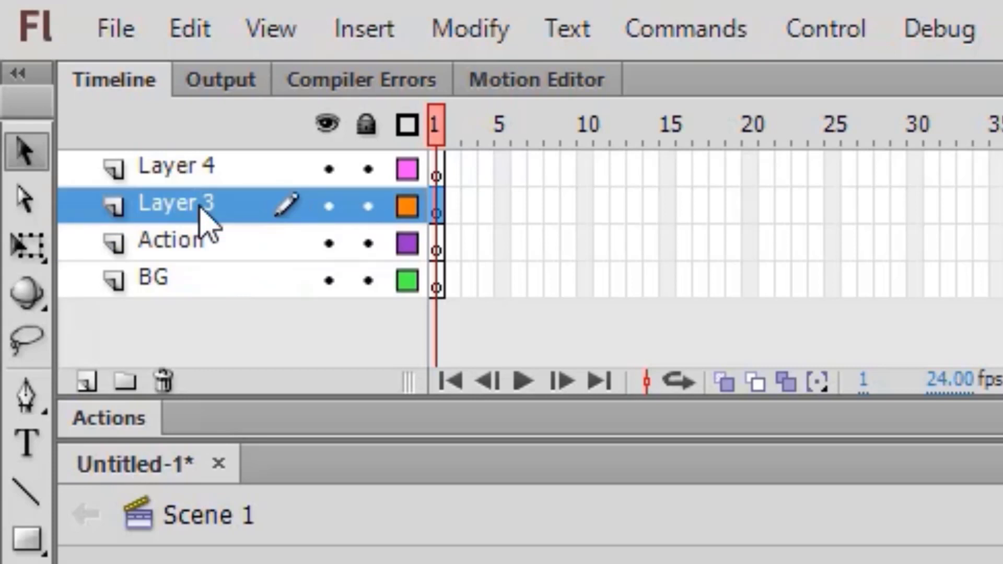
double_click(200, 208)
type("Button")
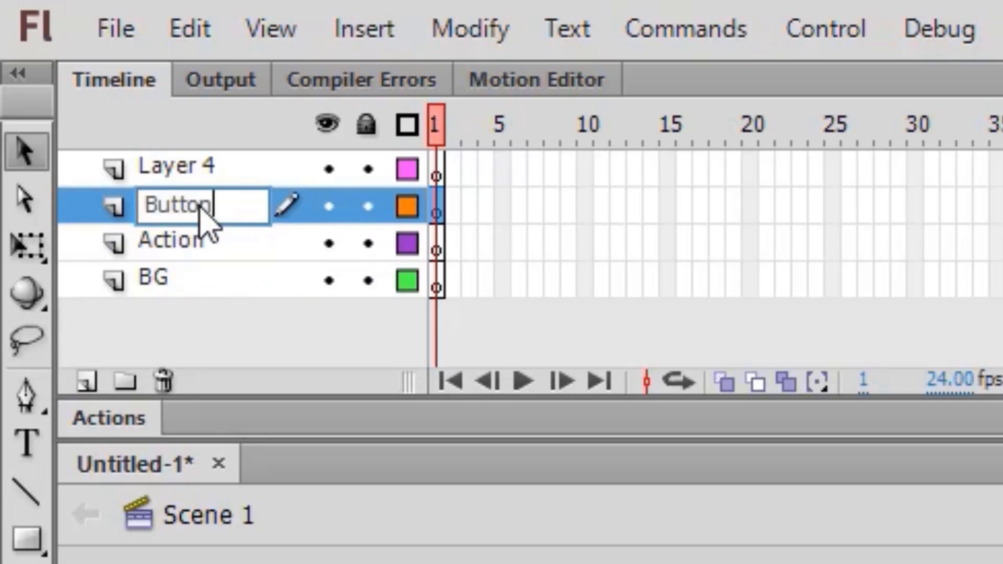
key("Return")
double_click(200, 169)
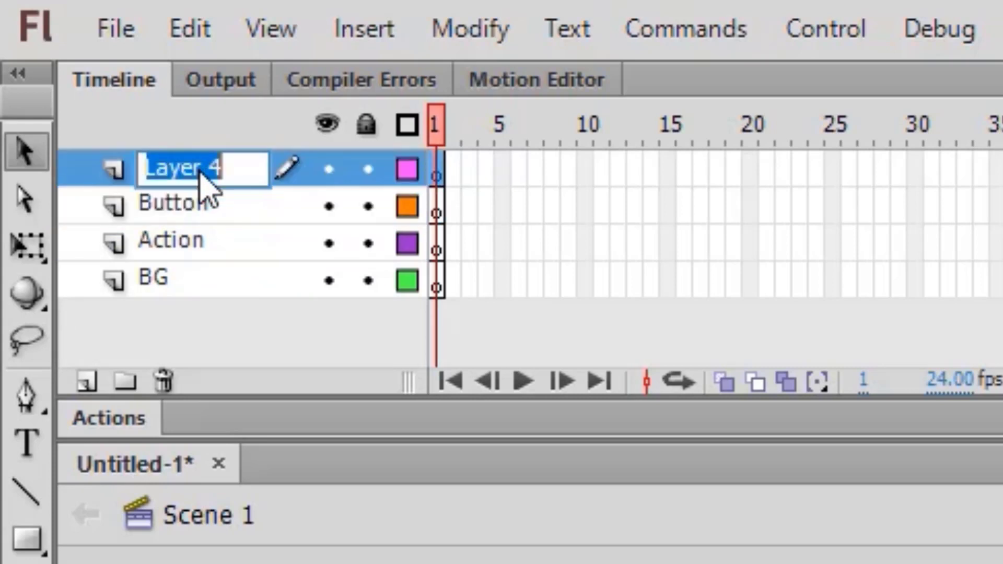
type("Teks")
key("Return")
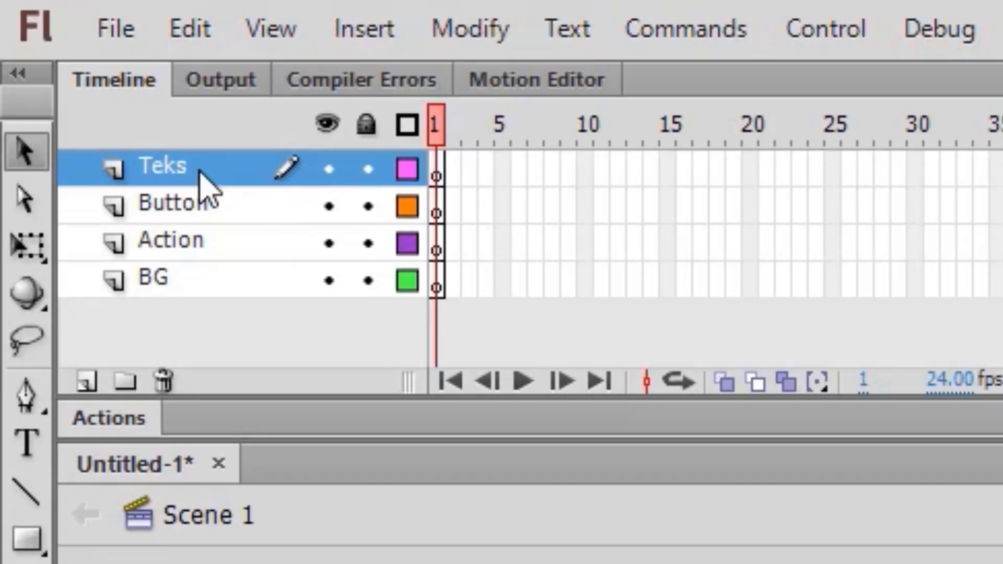
left_click(232, 279)
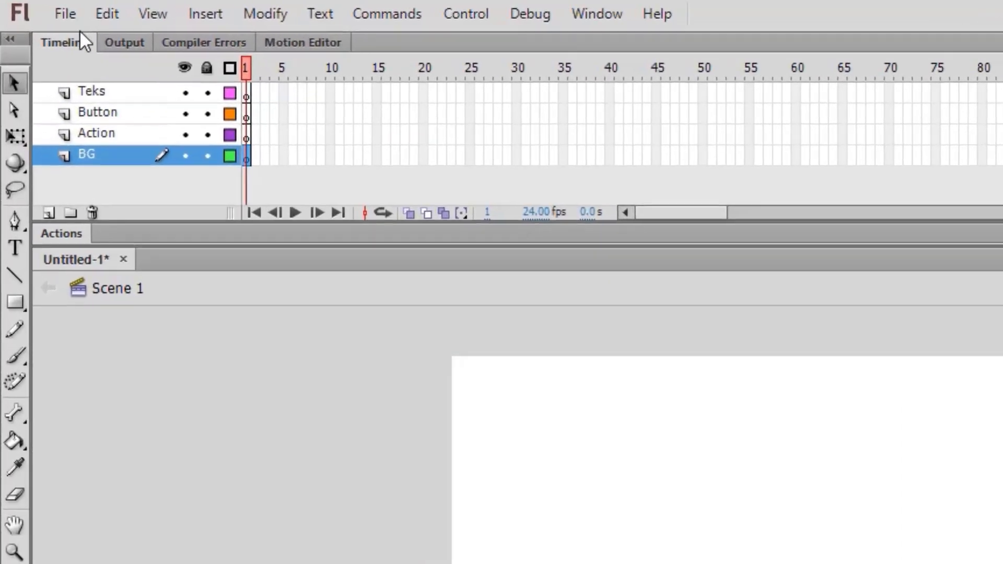
Step: Import the blue background, flying Doraemon, animated Doraemon gif and Stand By Me wallpaper into the library
left_click(71, 8)
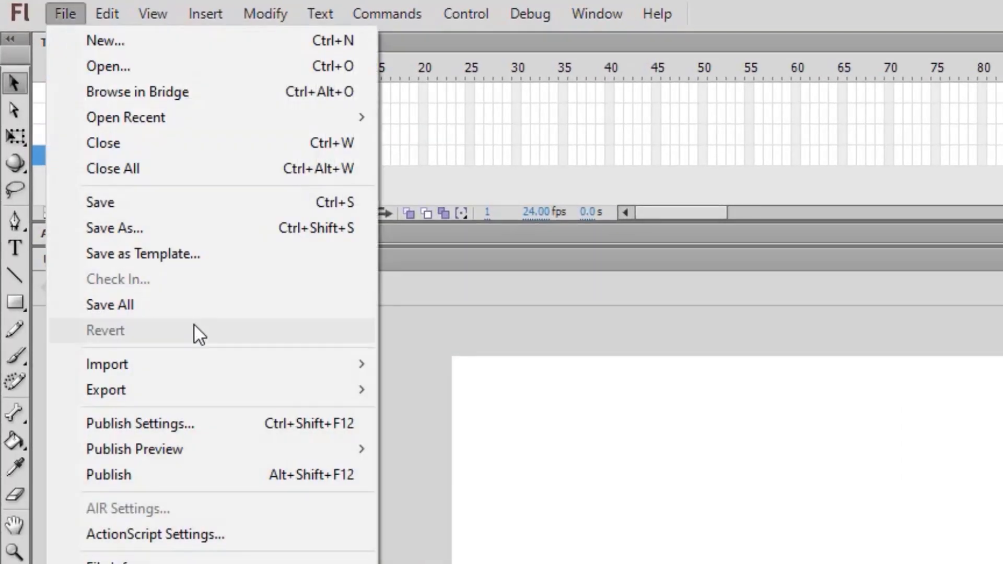
mouse_move(274, 368)
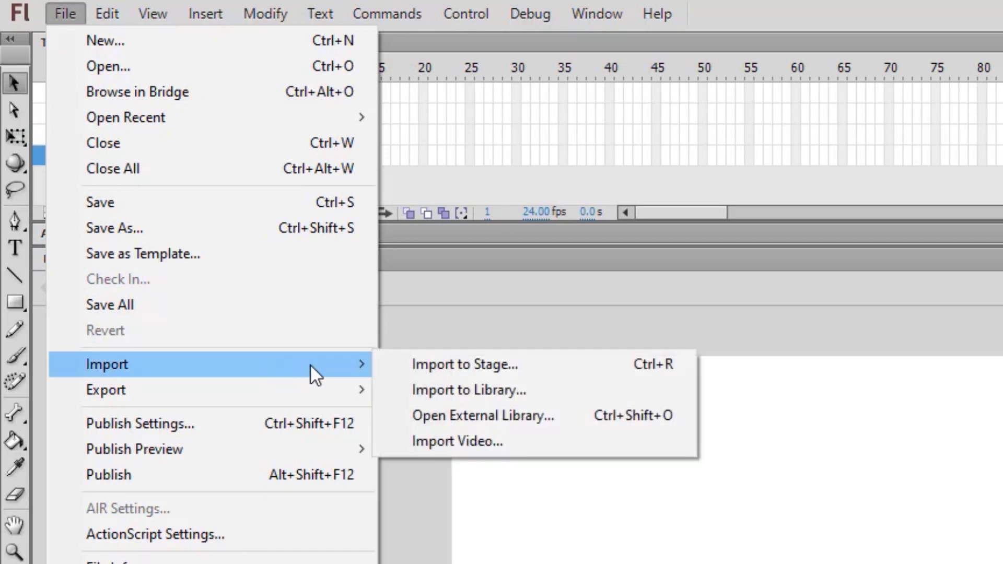
left_click(526, 377)
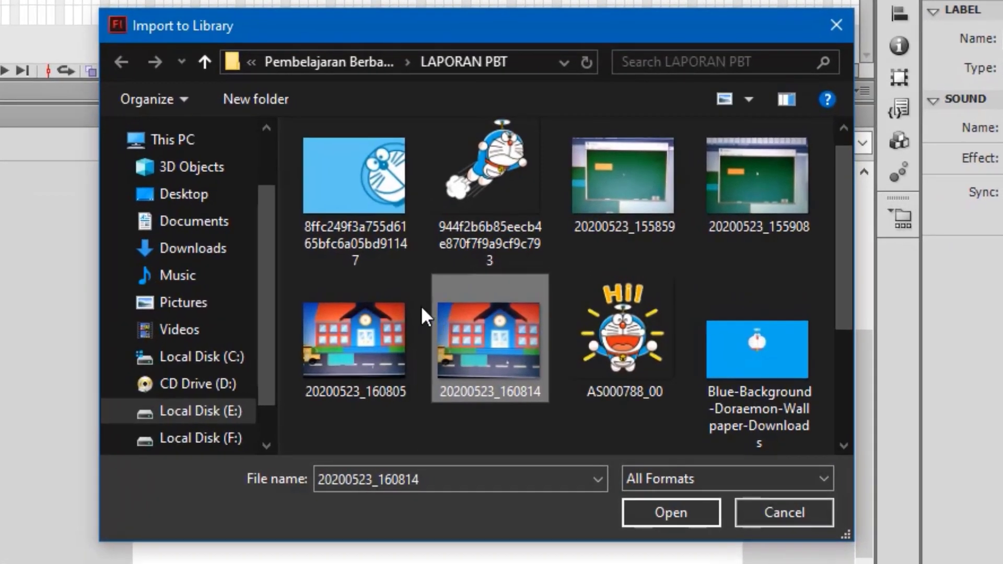
left_click(343, 207)
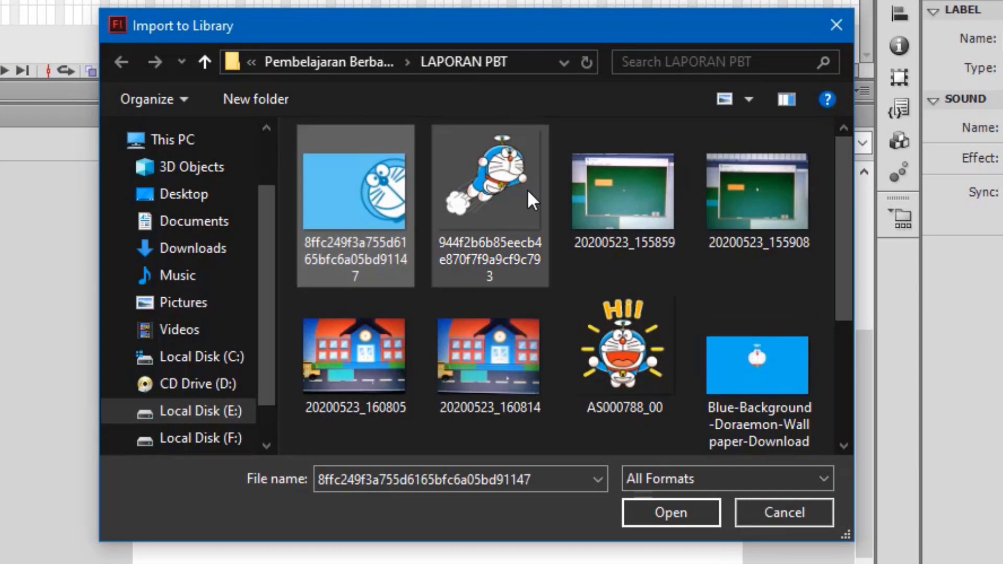
left_click(528, 189, "ctrl")
scroll(848, 357, "down", 3)
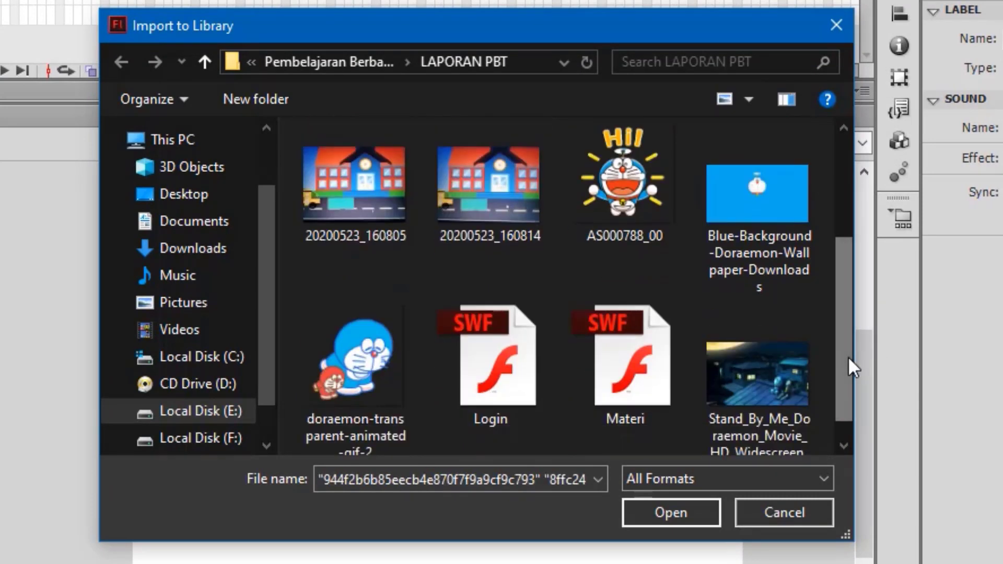
left_click(334, 370, "ctrl")
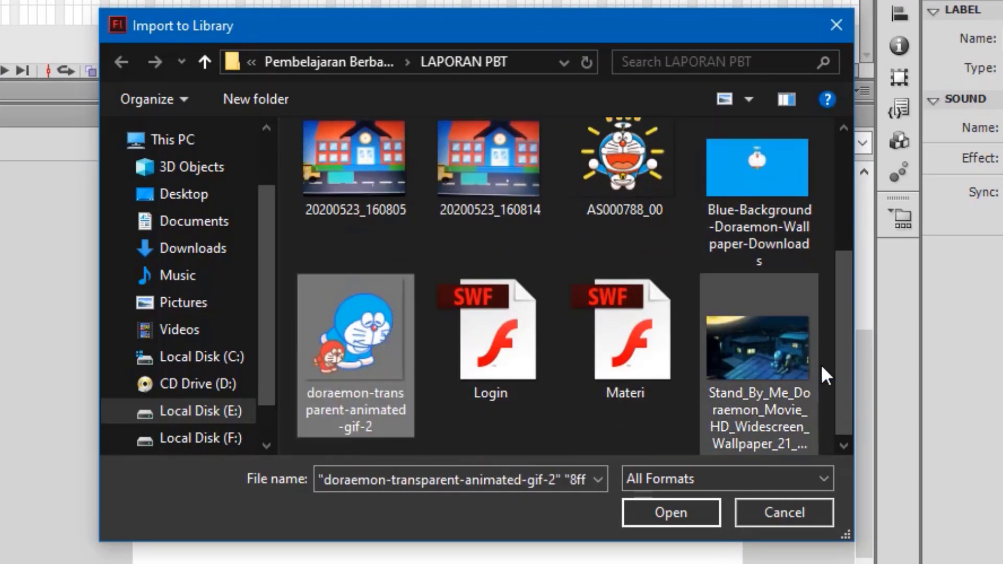
left_click(768, 356, "ctrl")
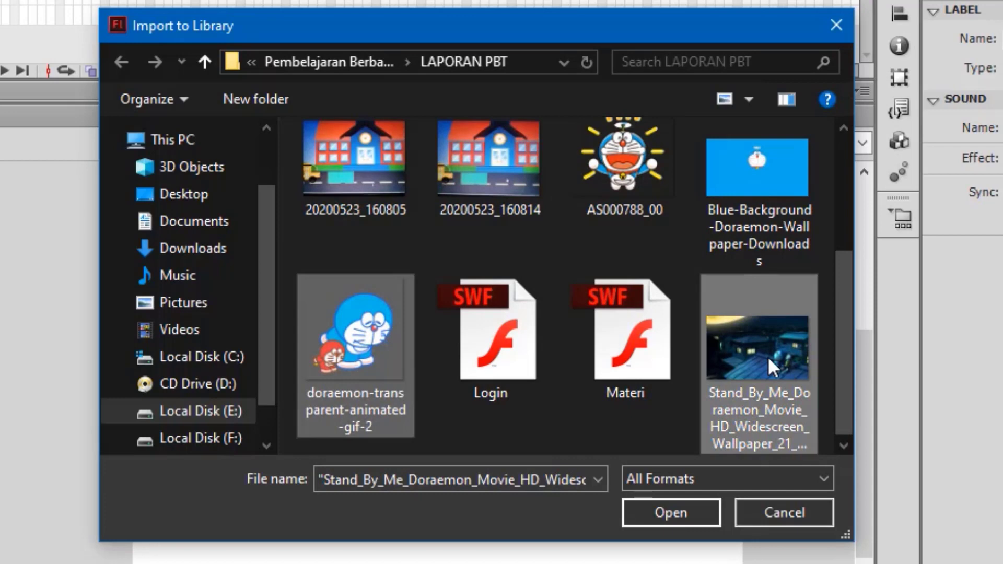
left_click(692, 516)
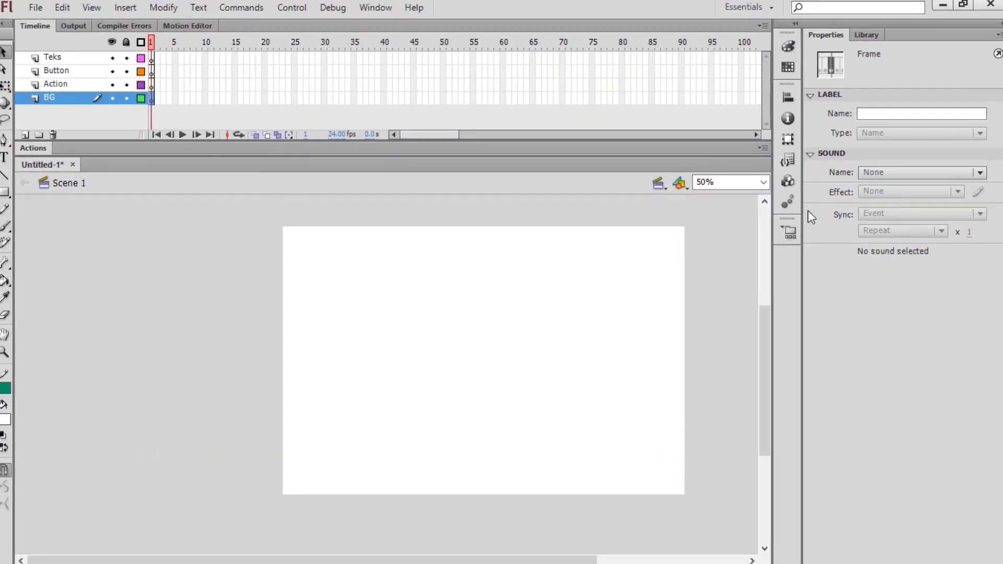
Step: Drag the night rooftop Stand By Me image from the library onto the stage
left_click(865, 37)
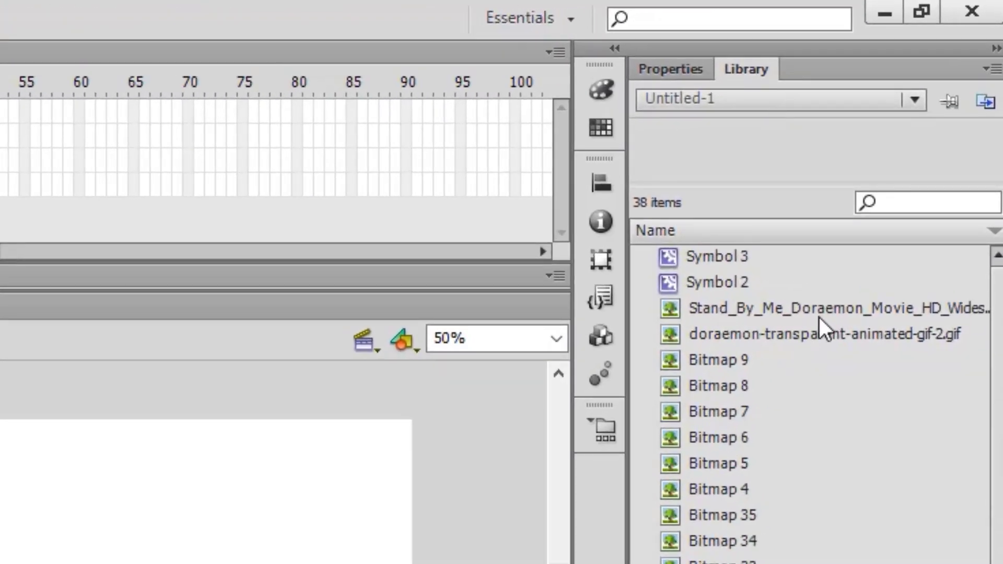
left_click(821, 316)
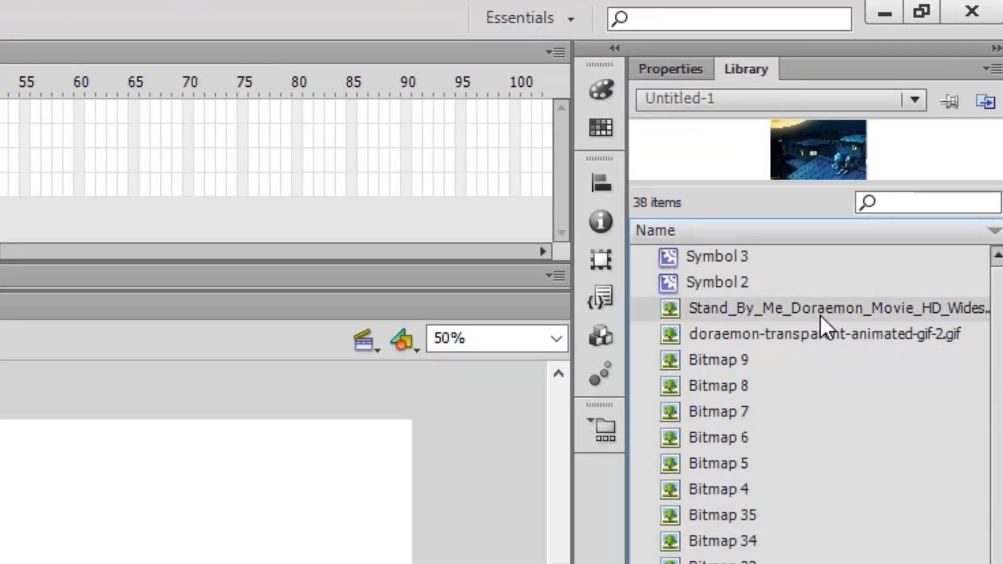
left_click(839, 336)
left_click(839, 310)
left_click_drag(927, 306, 398, 336)
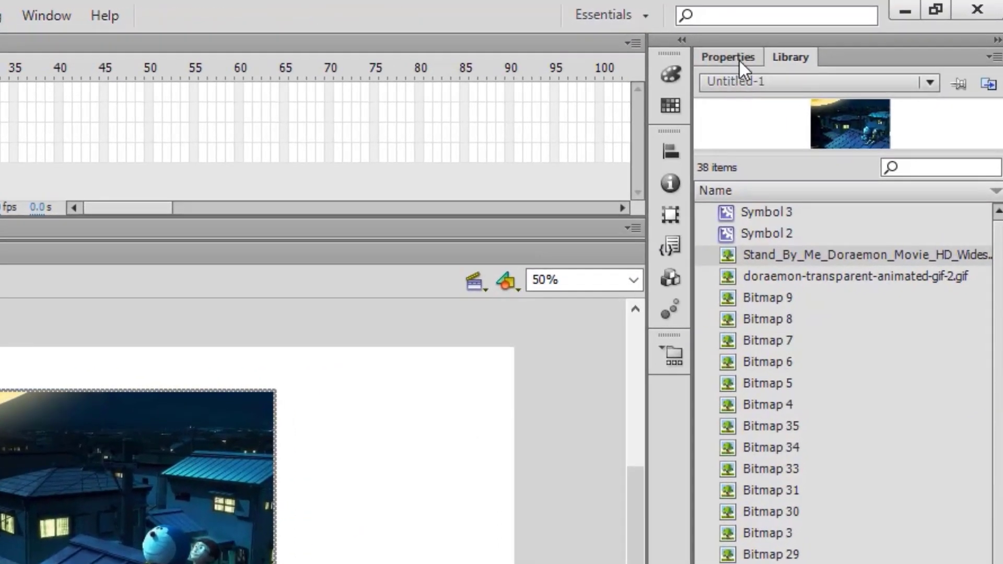
Step: Resize the background image to 1080 × 720 and align it to fill the stage
left_click(739, 58)
left_click(803, 253)
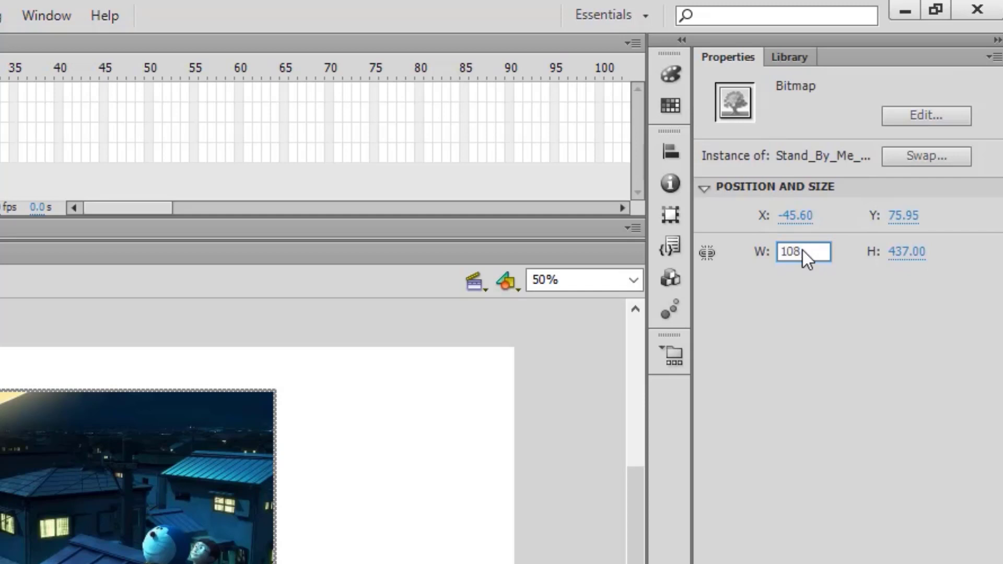
key("Return")
left_click(897, 252)
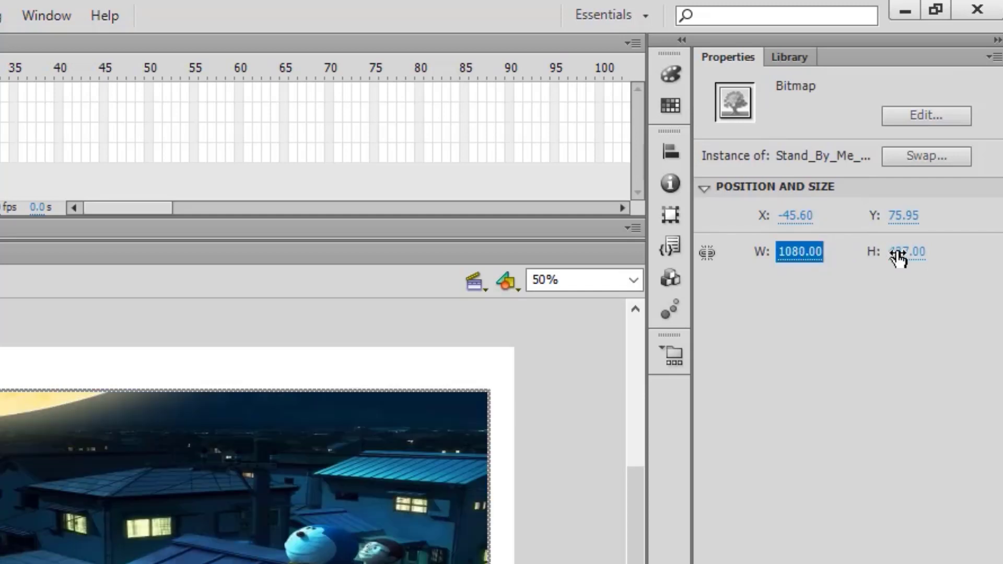
type("720")
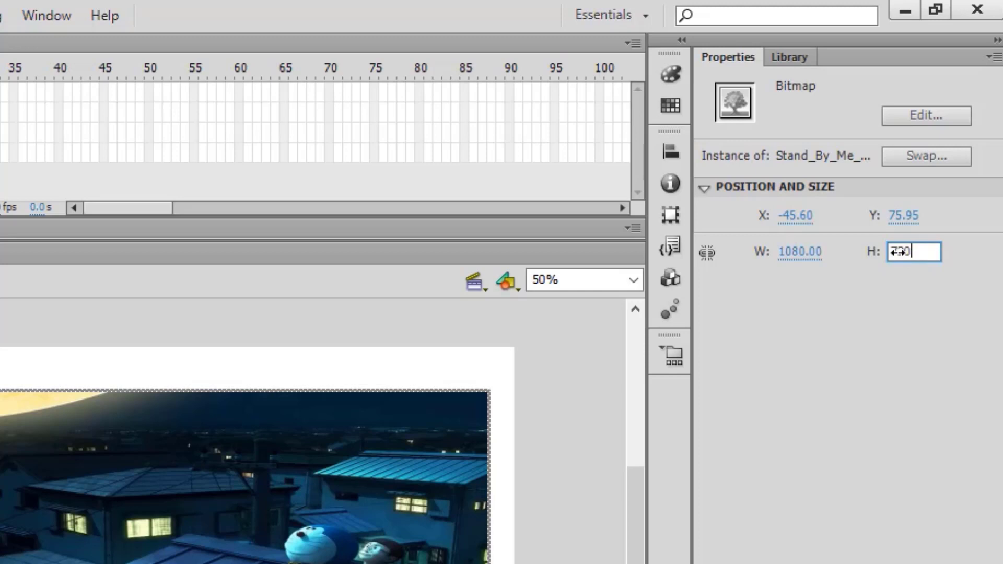
key("Return")
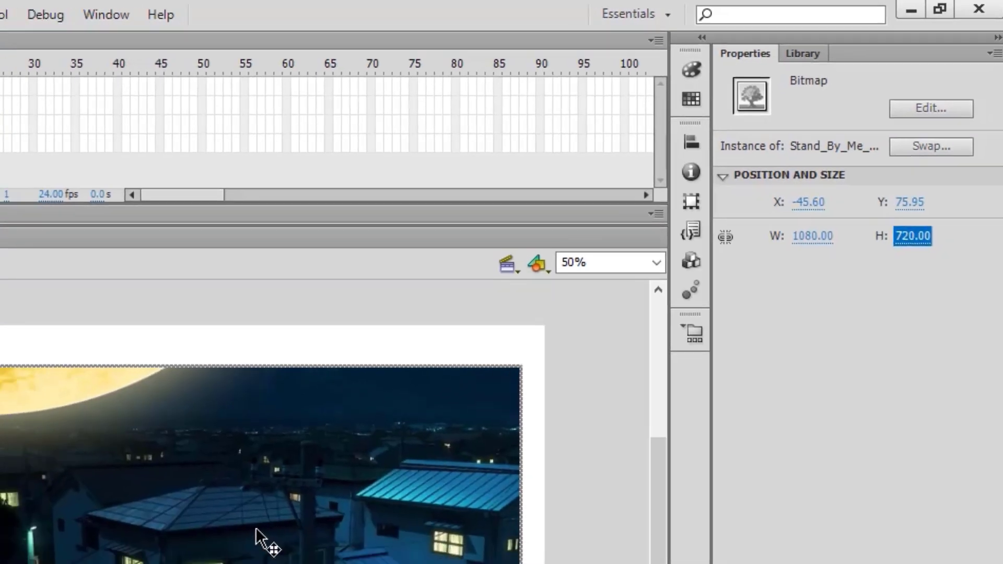
left_click_drag(173, 562, 247, 527)
left_click_drag(508, 346, 501, 345)
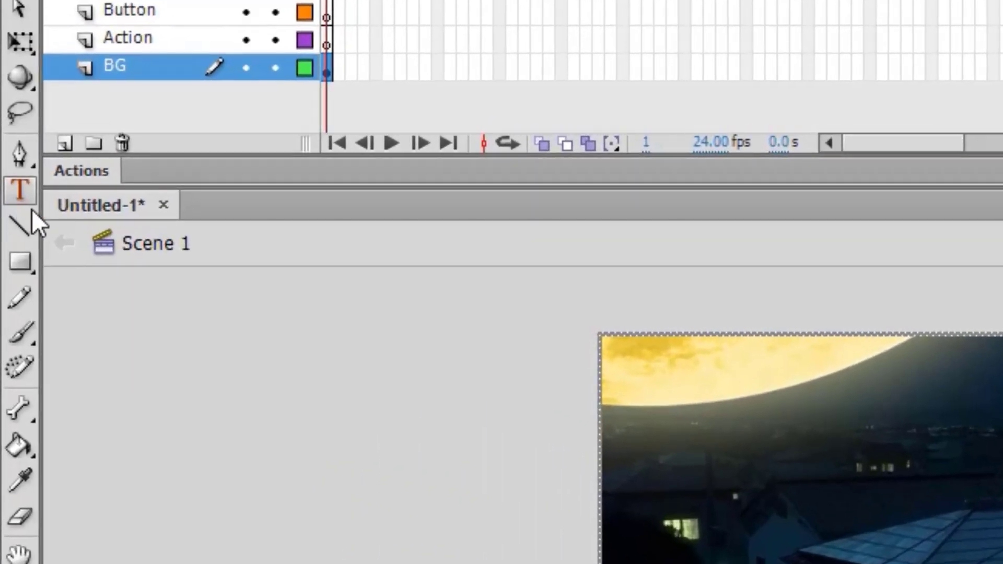
Step: Type a caption with the author's name and student number near the stage bottom
left_click(26, 194)
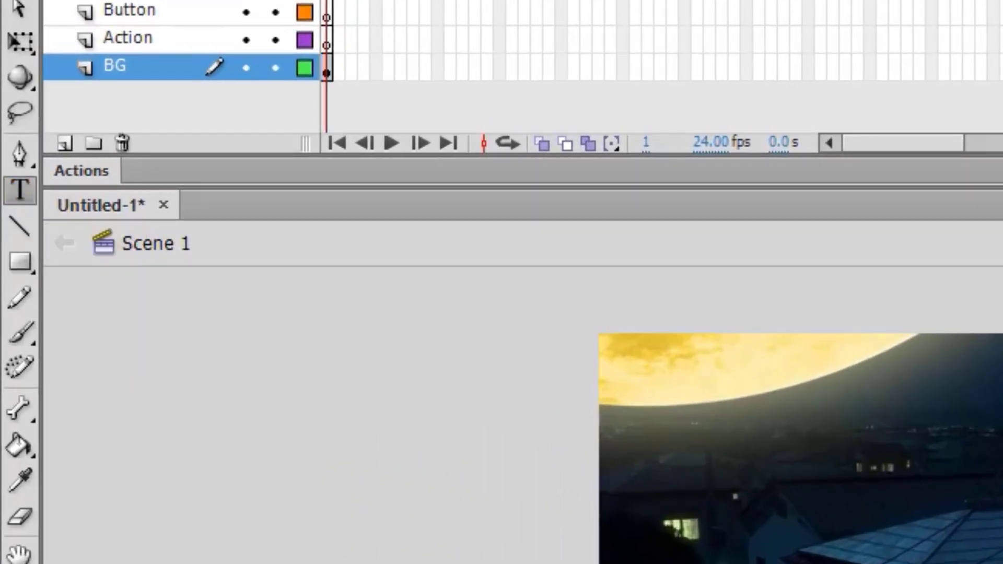
left_click_drag(400, 434, 552, 468)
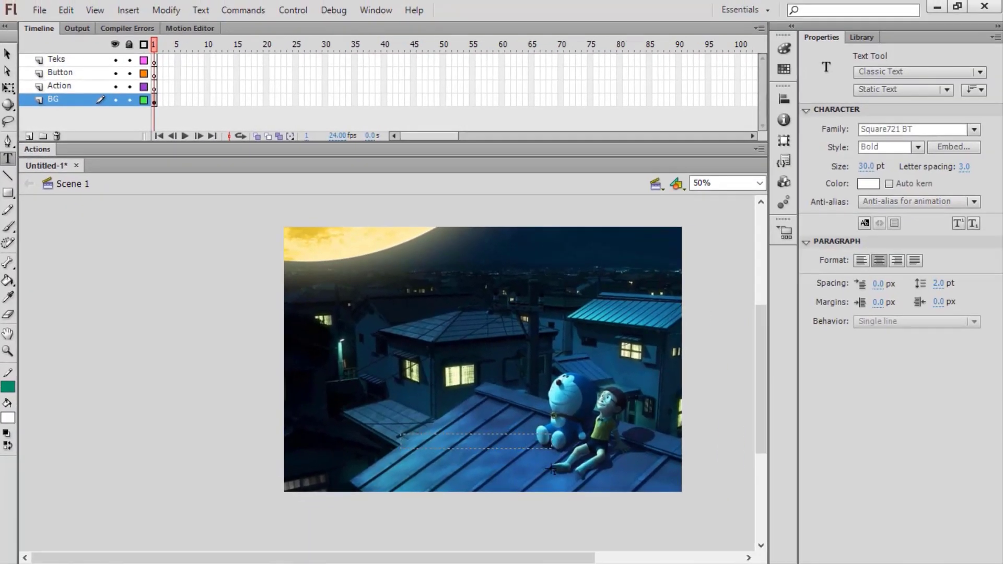
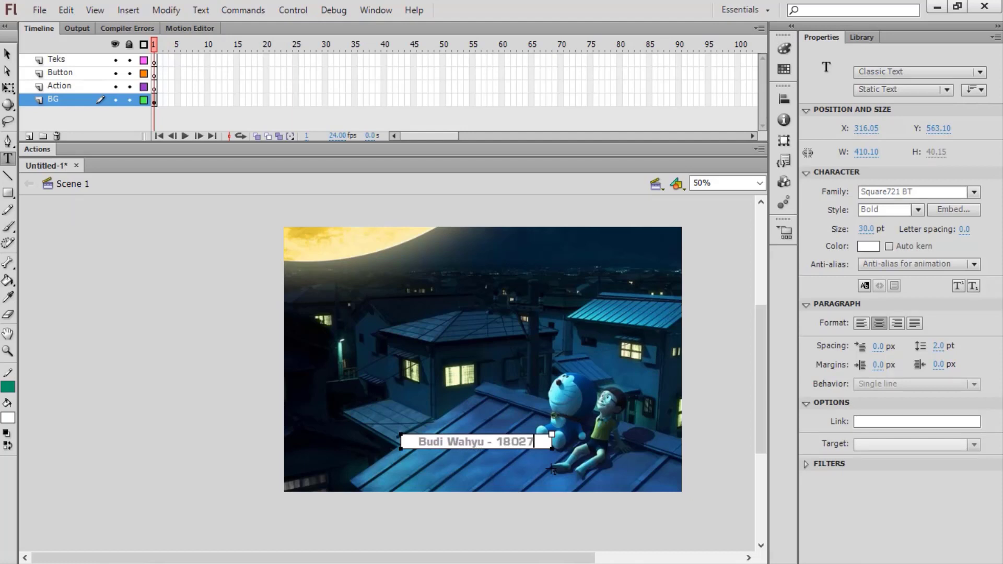
left_click(7, 54)
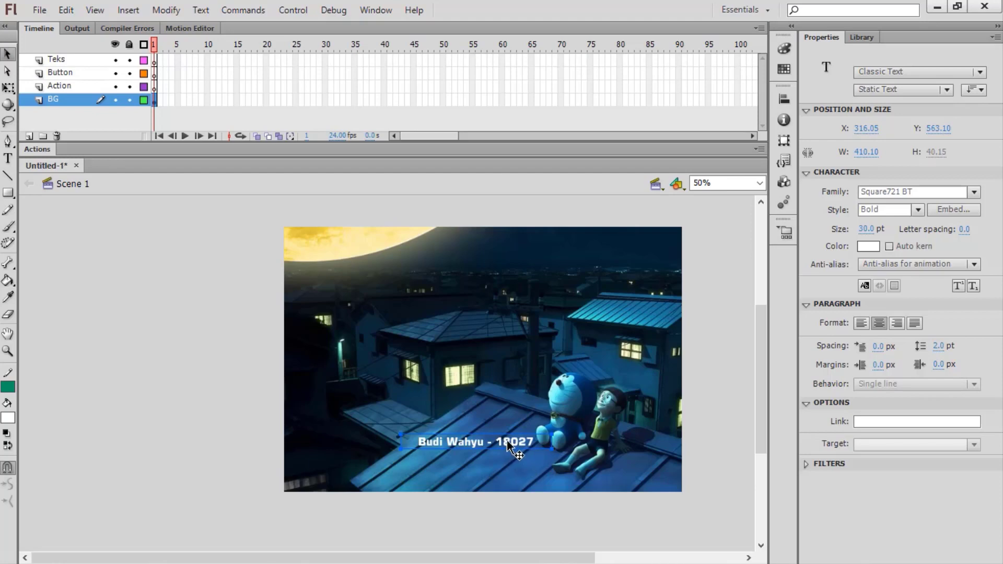
Step: Move the caption lower and centre it horizontally on the stage
left_click_drag(506, 446, 515, 473)
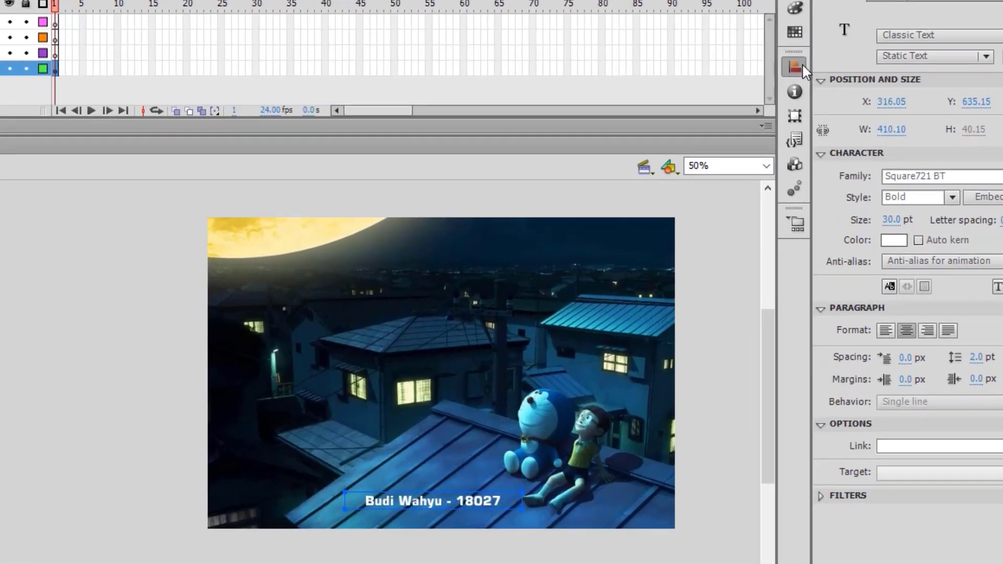
left_click(785, 98)
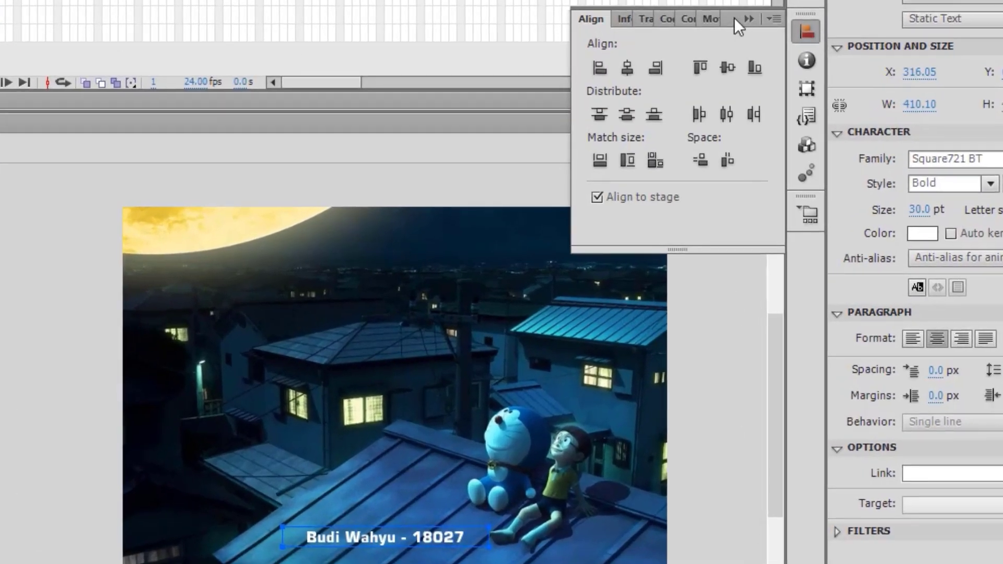
left_click(629, 67)
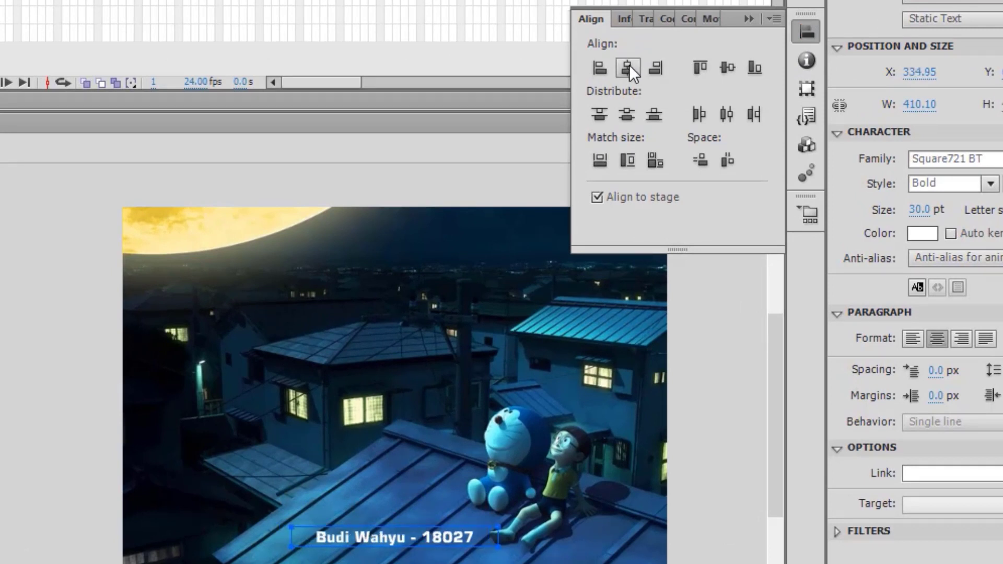
left_click(443, 539)
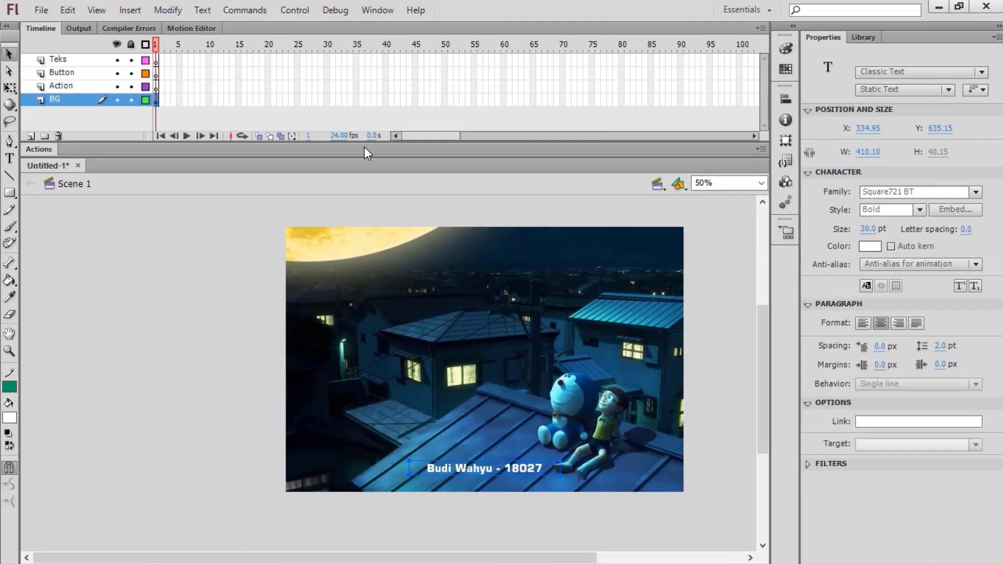
Step: Lock the BG layer and open the Actions panel for frame 1 of the Action layer
left_click(131, 100)
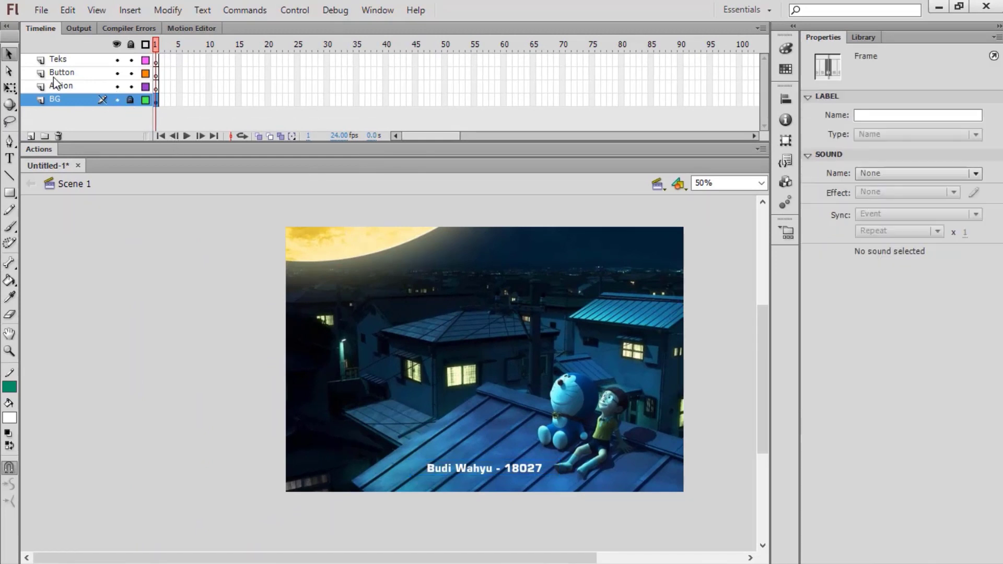
left_click(72, 87)
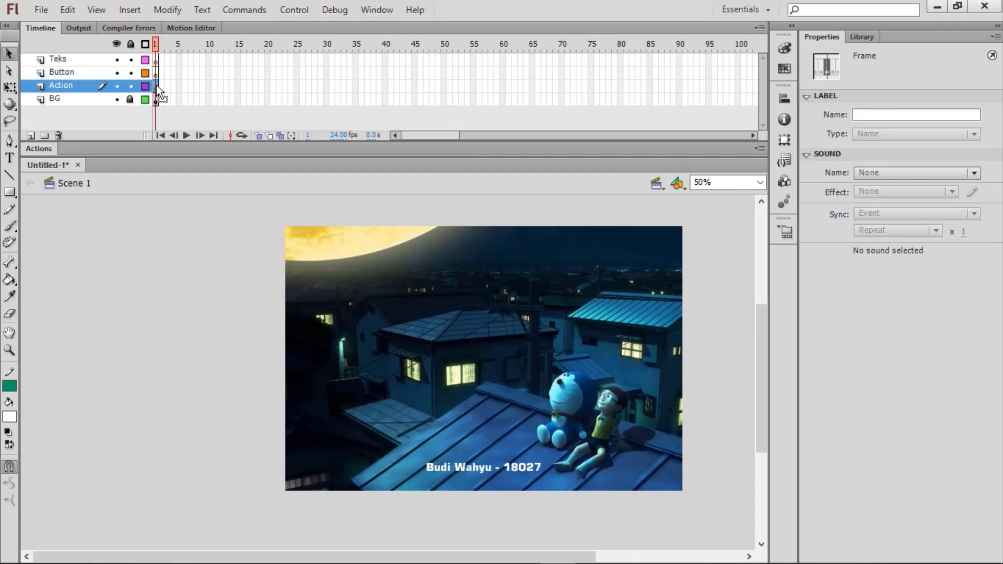
right_click(156, 86)
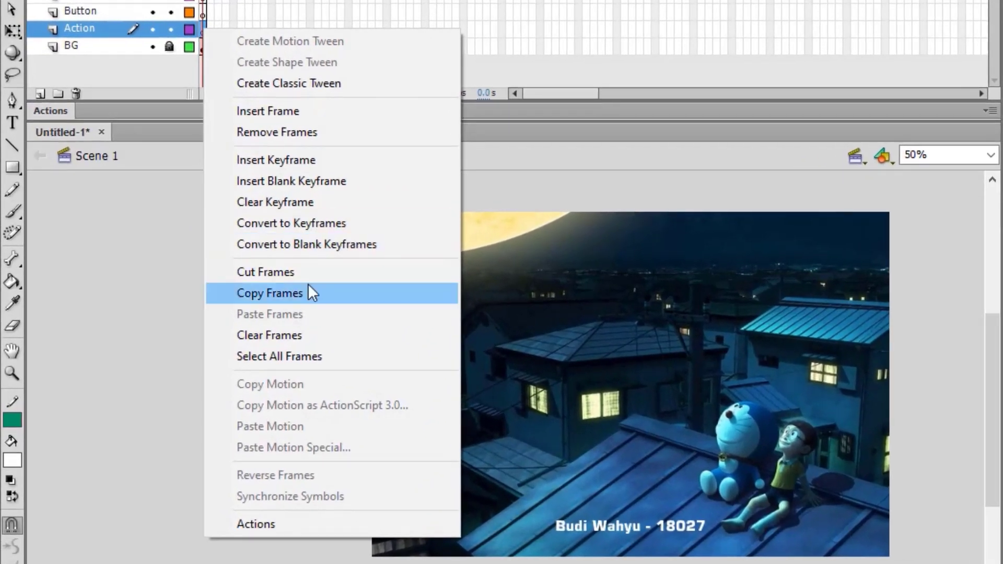
left_click(356, 526)
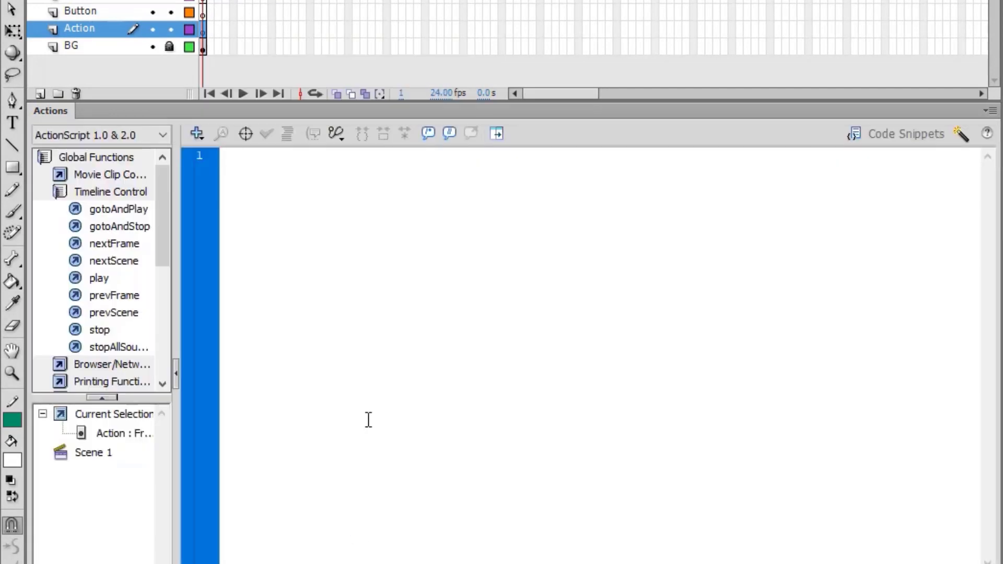
Step: Enter stop(); as the frame 1 script and collapse the Actions panel
type("stop();")
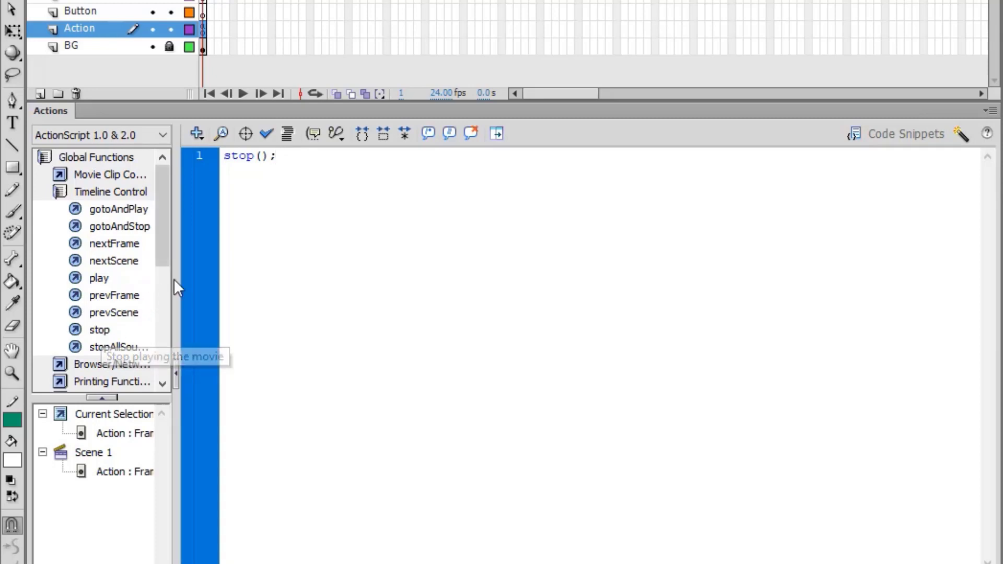
double_click(56, 111)
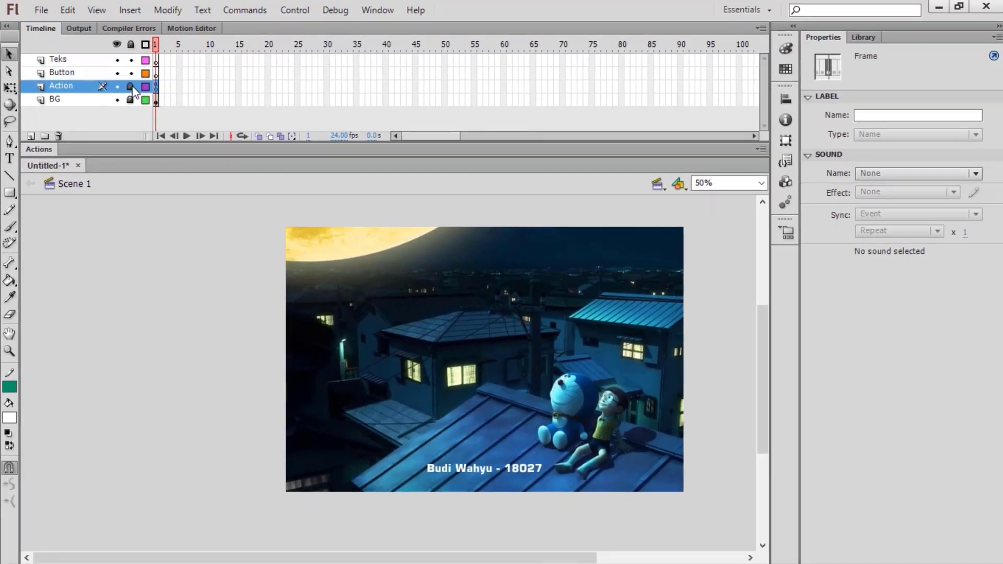
Step: Draw a menu button rectangle on the Button layer and select it fully
left_click(87, 70)
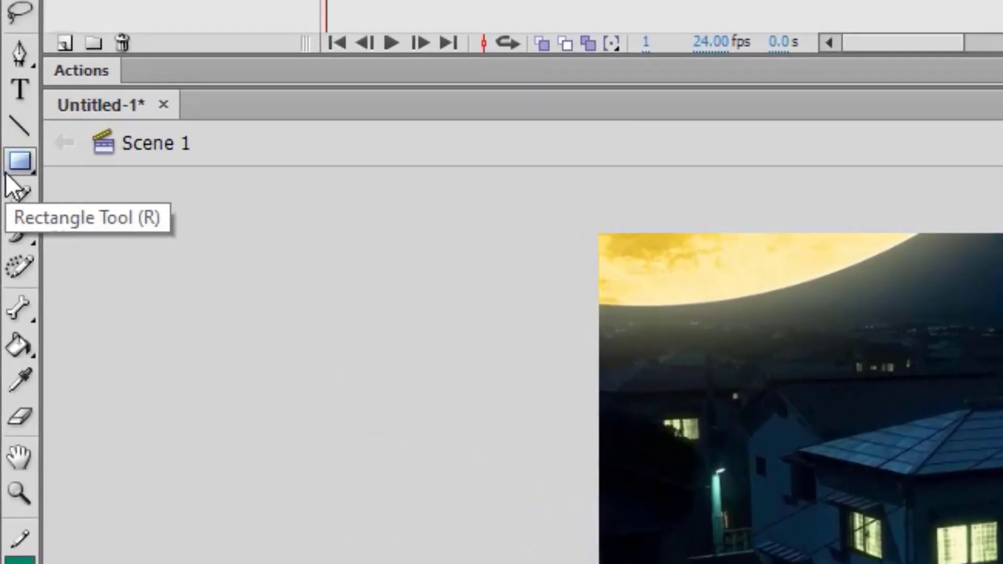
left_click(11, 173)
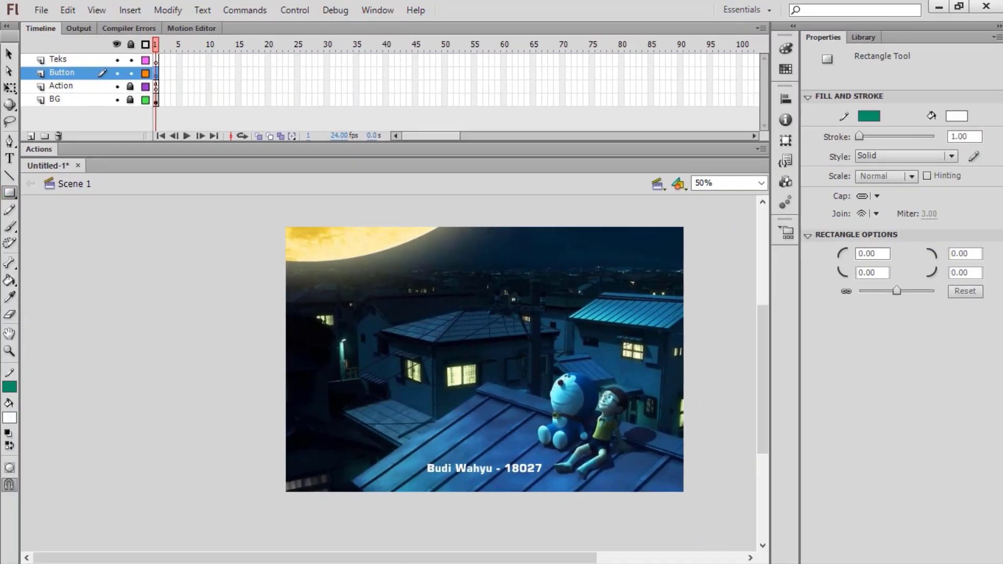
left_click_drag(317, 320, 379, 343)
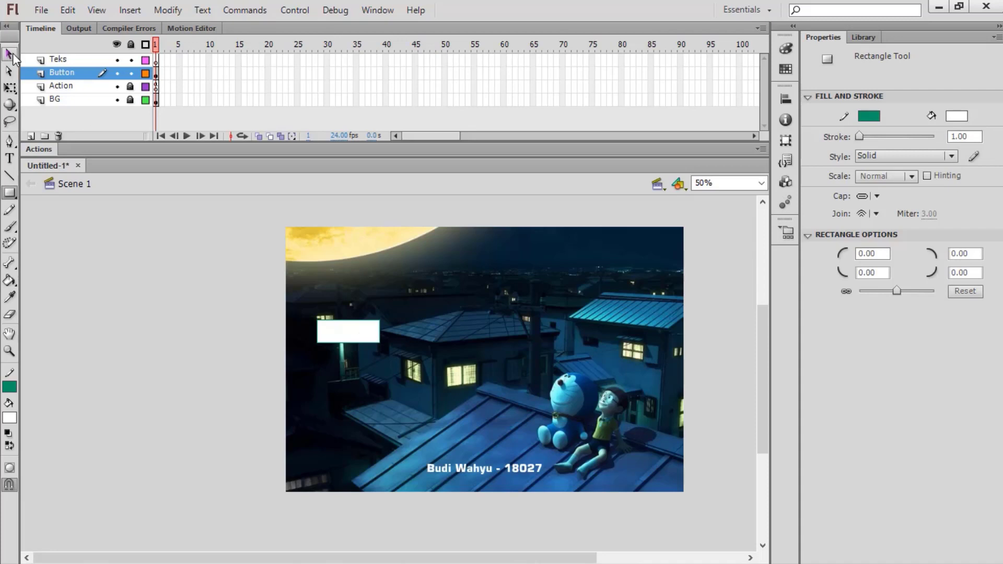
left_click(12, 55)
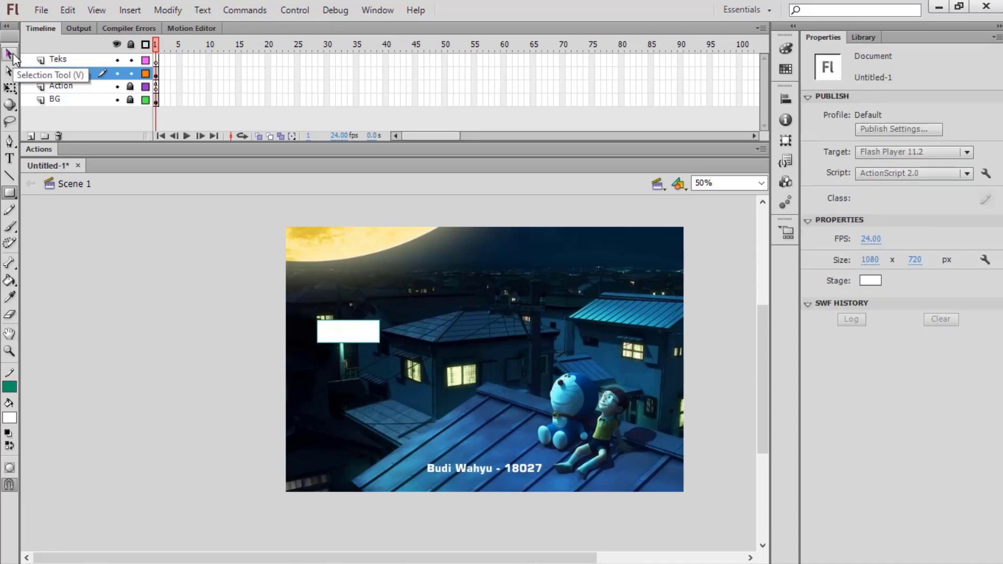
double_click(350, 331)
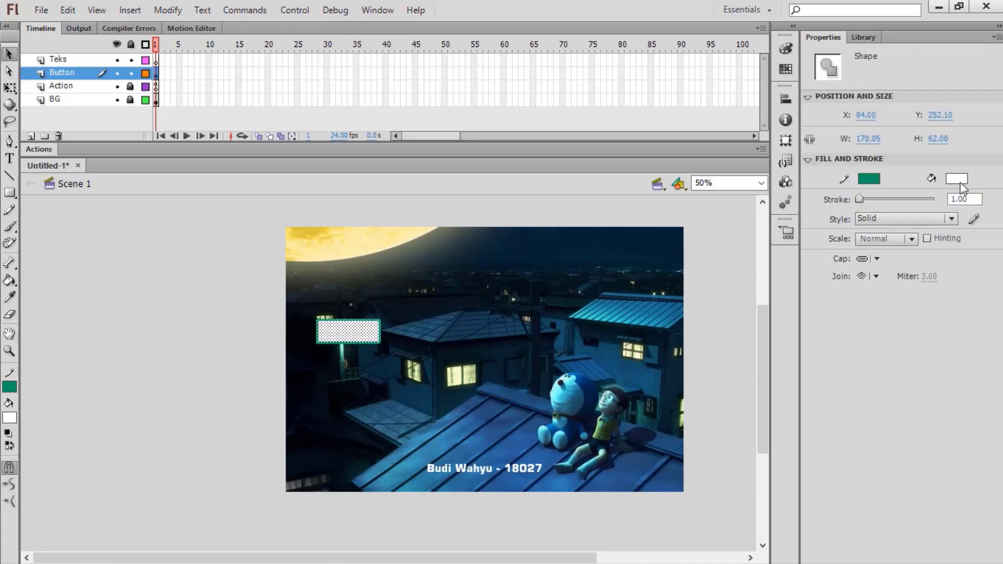
Step: Fill the rectangle teal #00CC99 with a white outline and paste a copy below it
left_click(957, 179)
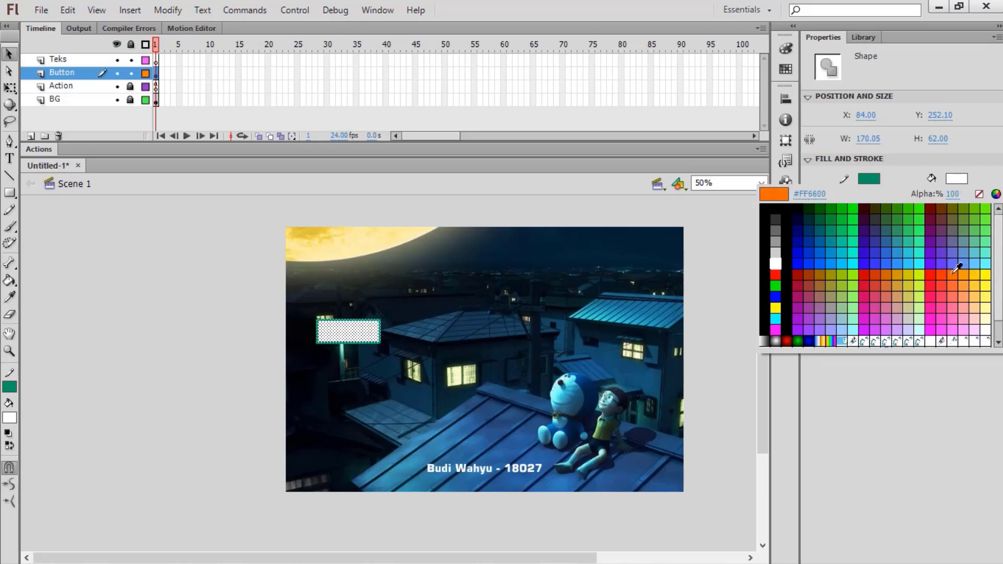
left_click(850, 238)
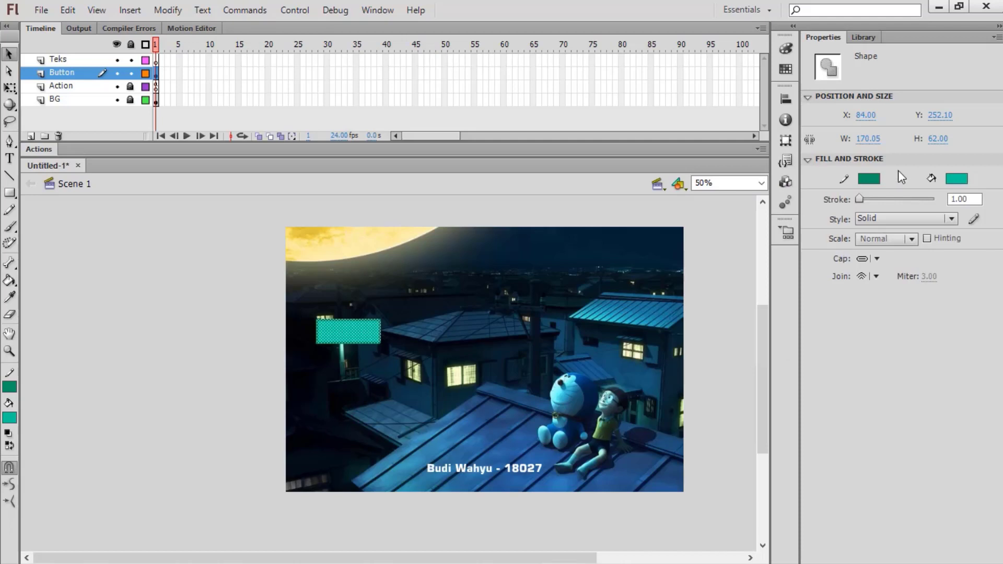
left_click(877, 179)
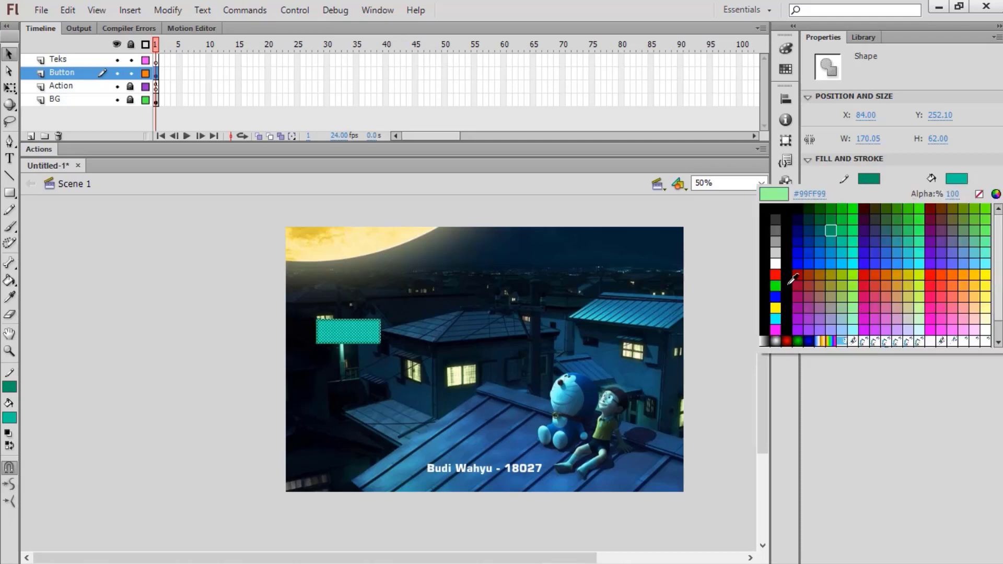
left_click(777, 263)
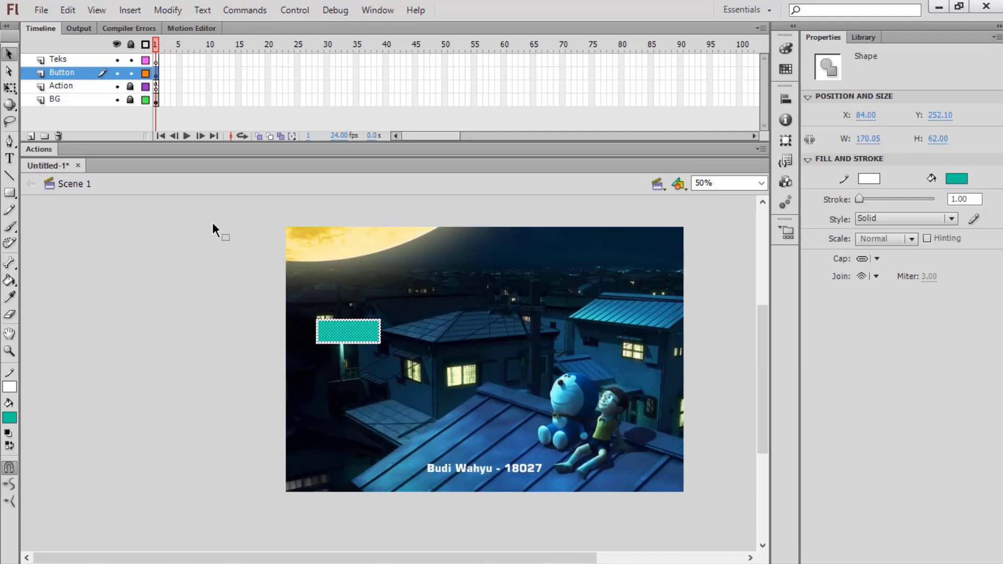
key("ctrl+v")
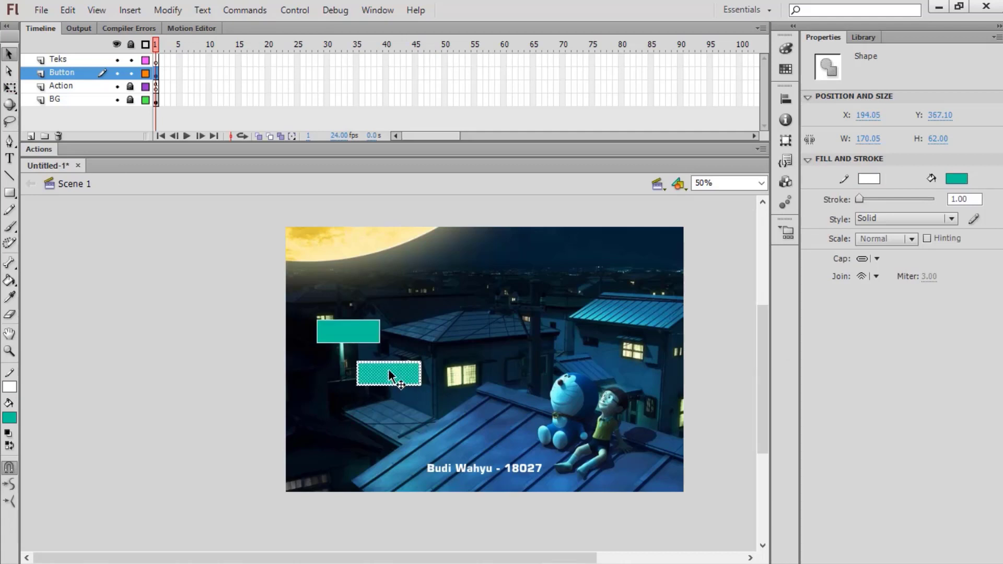
left_click_drag(388, 373, 349, 372)
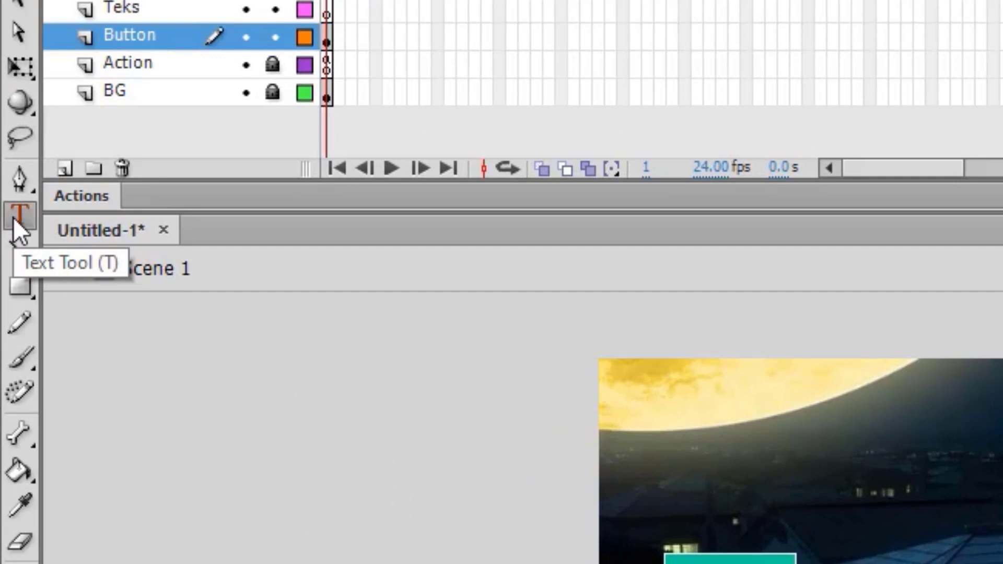
Step: Type the text TABUNG and colour it white
left_click(16, 218)
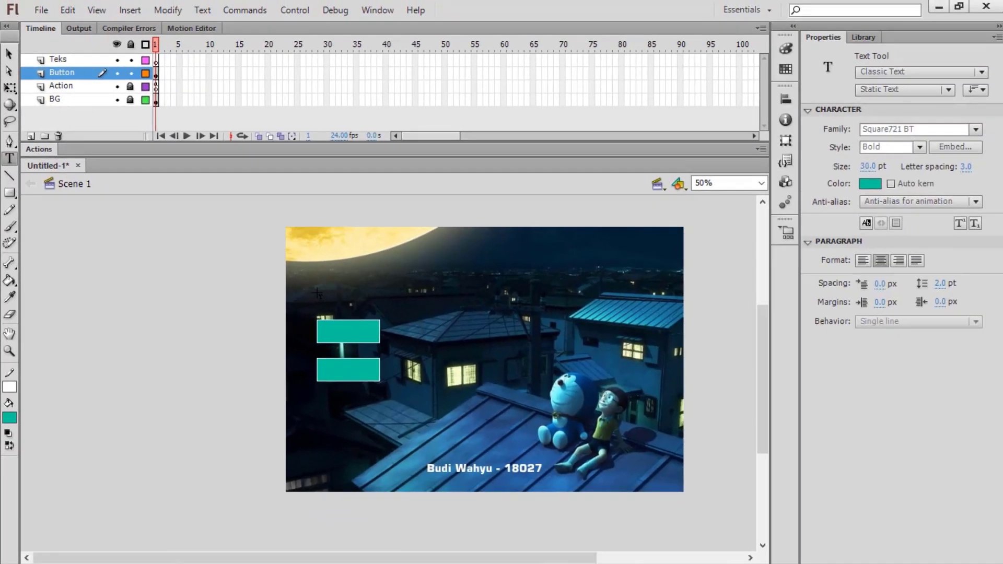
left_click_drag(316, 281, 375, 296)
type("TABUNG")
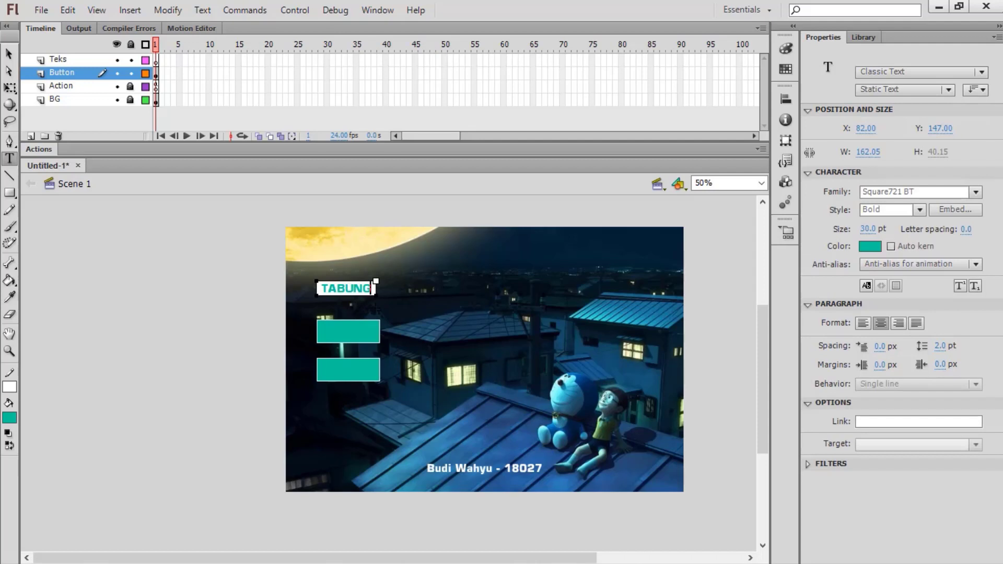
key("ctrl+a")
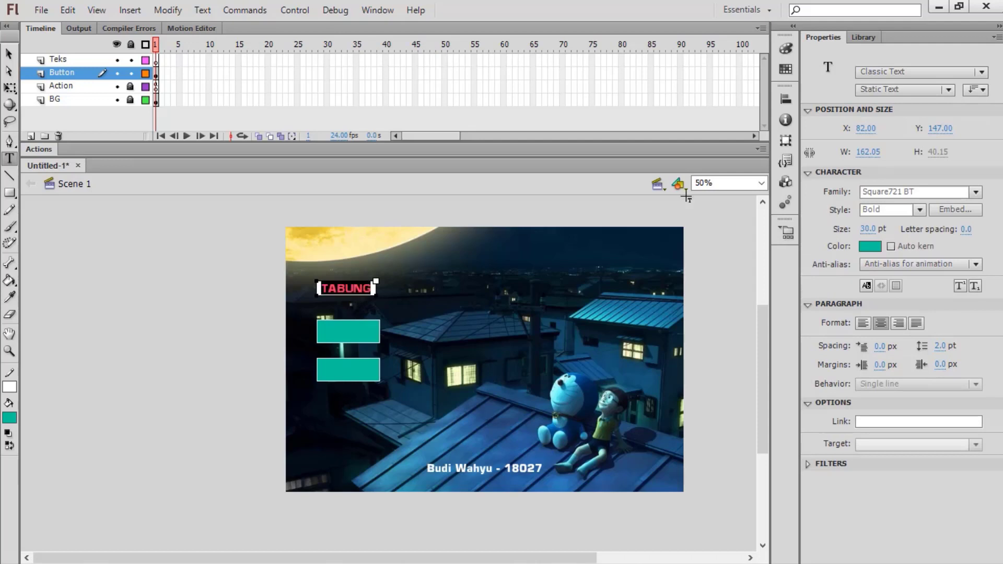
left_click(870, 247)
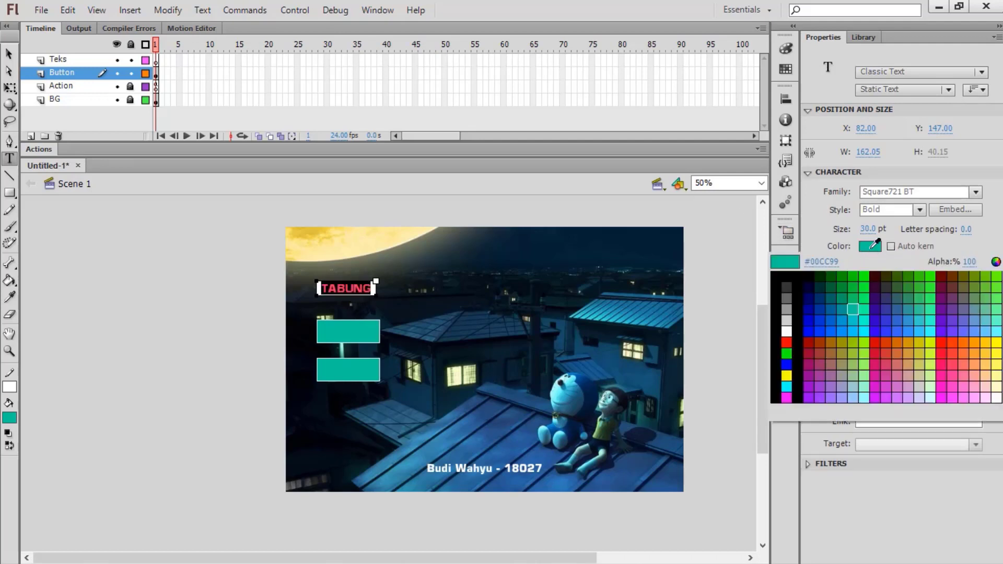
left_click(787, 331)
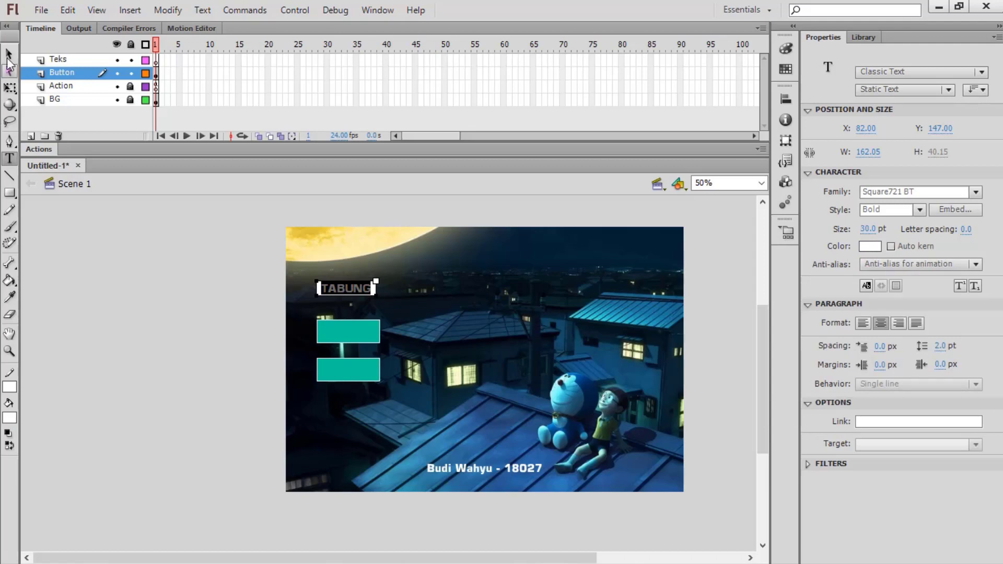
Step: Move the TABUNG label onto the upper teal rectangle
left_click(8, 54)
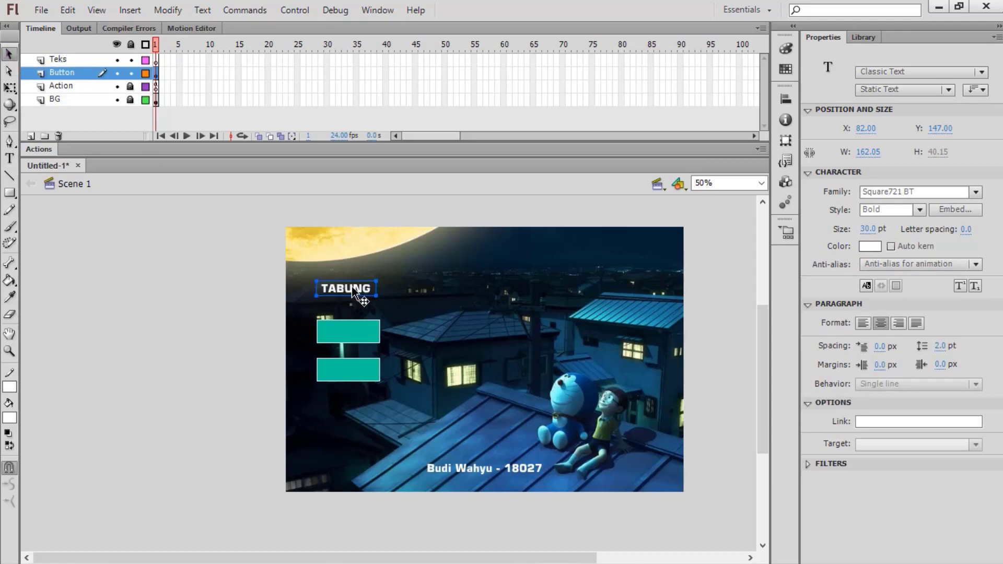
left_click_drag(354, 292, 355, 332)
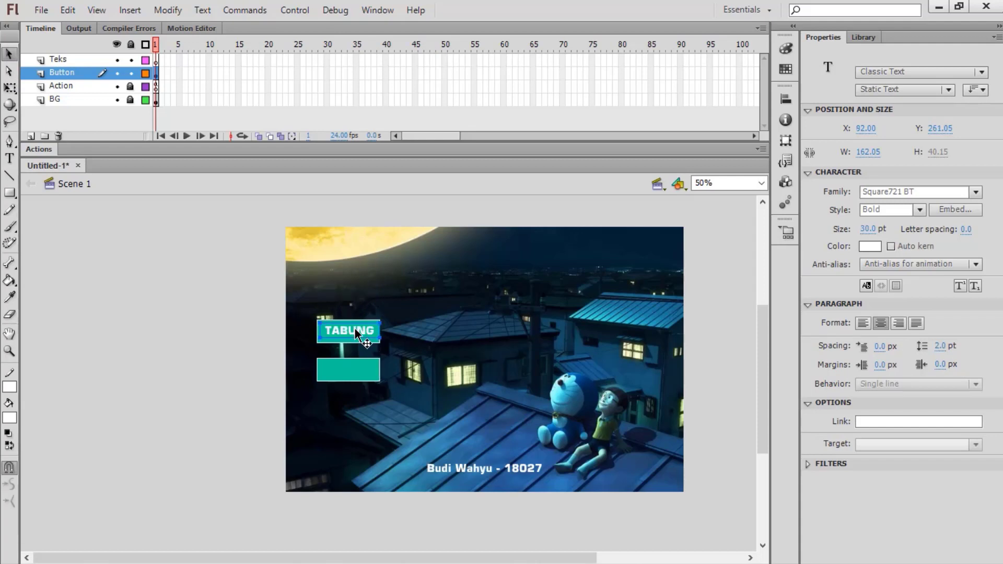
key("Left")
key("Left")
key("Left")
key("Left")
key("Down")
key("Down")
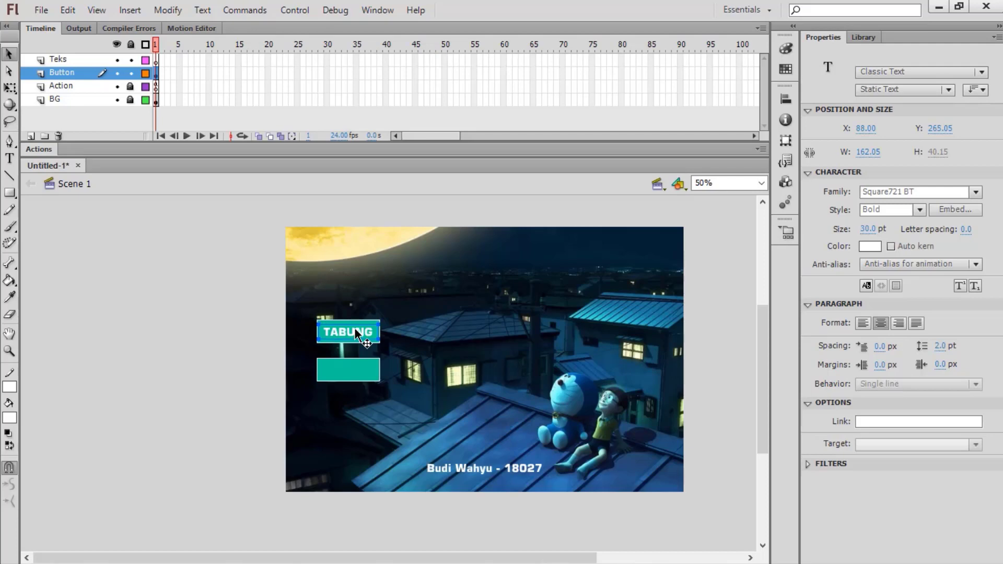
Step: Copy the TABUNG label and place the pasted copy on the lower teal box
right_click(354, 333)
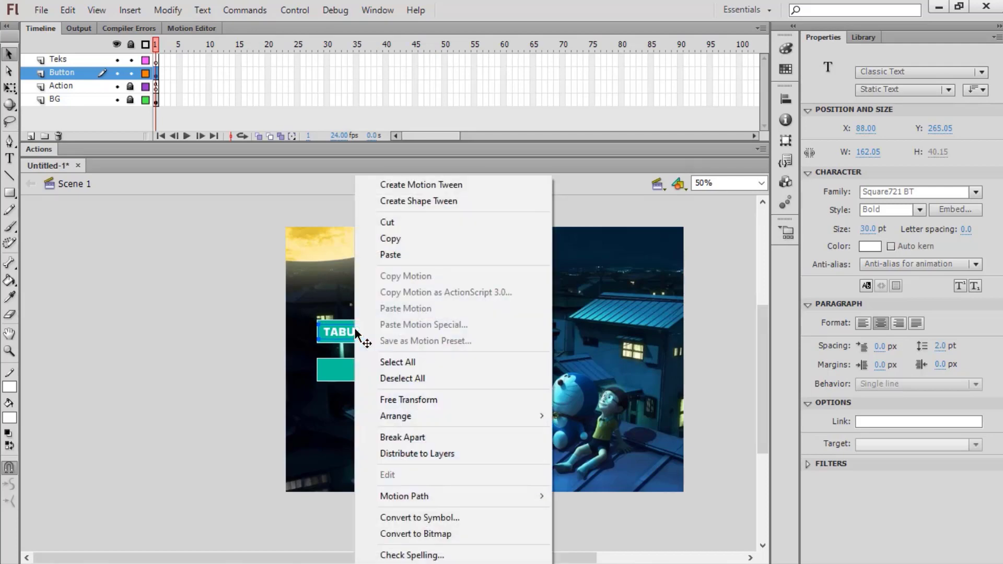
left_click(428, 239)
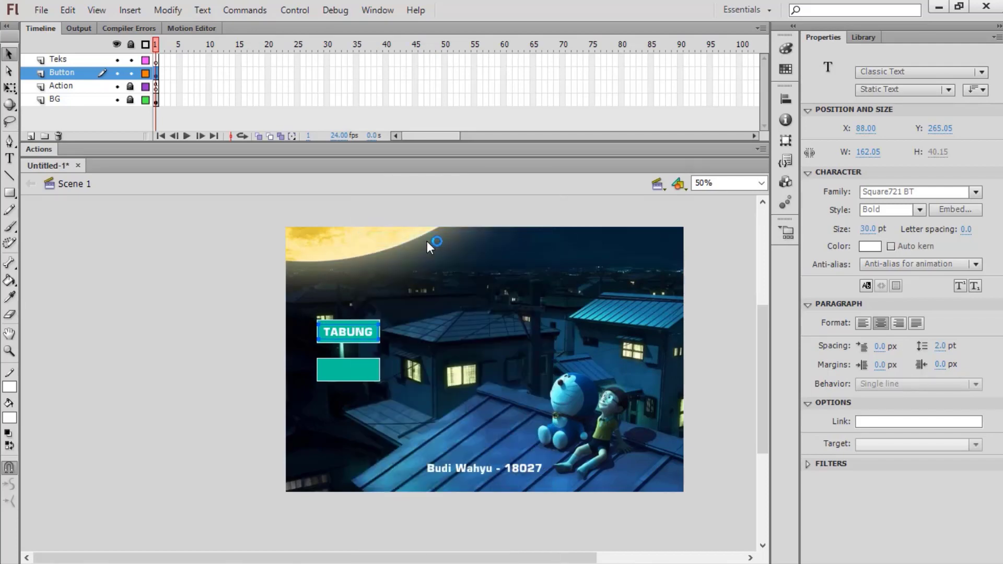
key("ctrl+v")
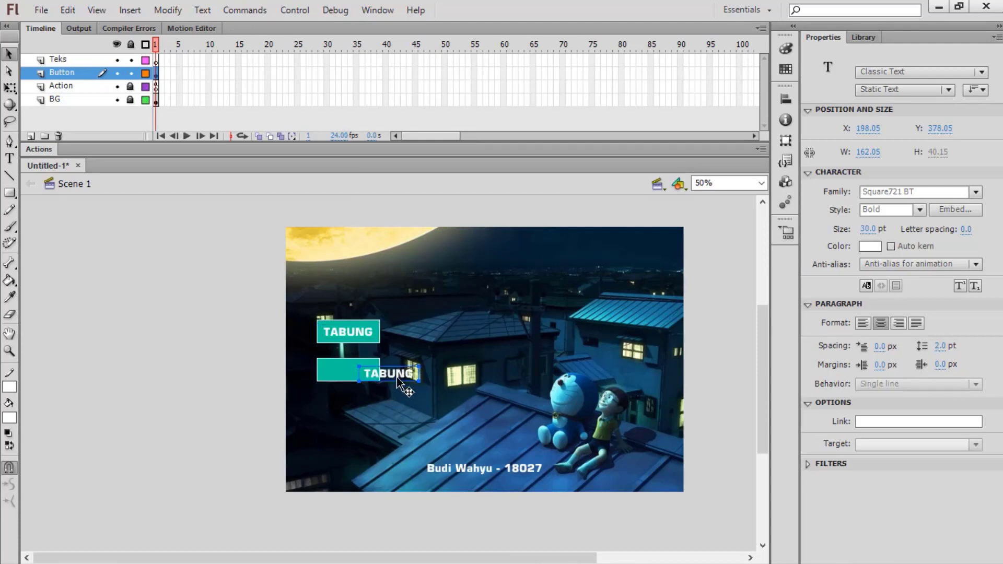
left_click_drag(405, 381, 357, 374)
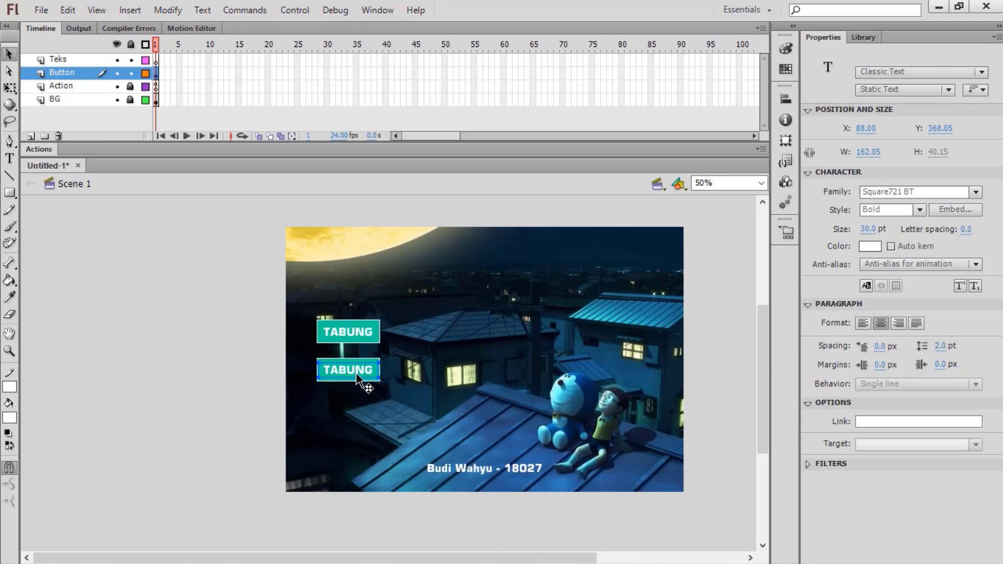
key("Left")
key("Left")
Step: Change the copied label's text to KERUCUT, then select the TABUNG box with its label
double_click(356, 374)
double_click(357, 375)
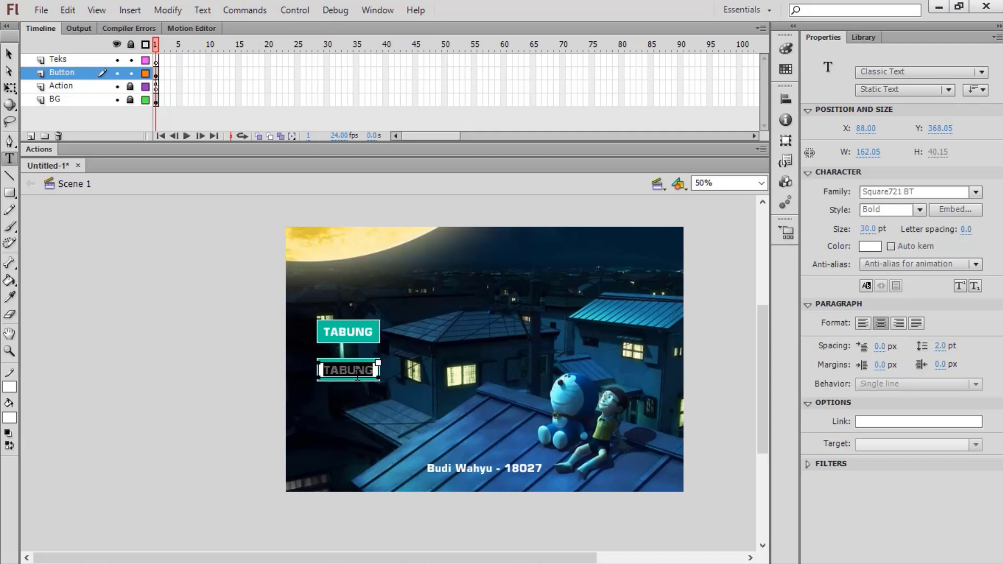
type("KERUCUT")
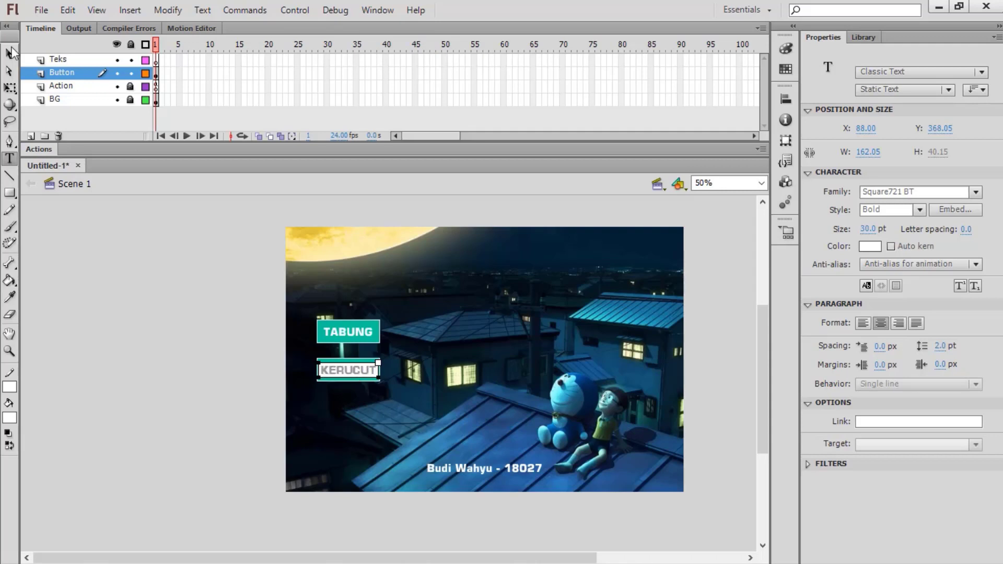
left_click(10, 53)
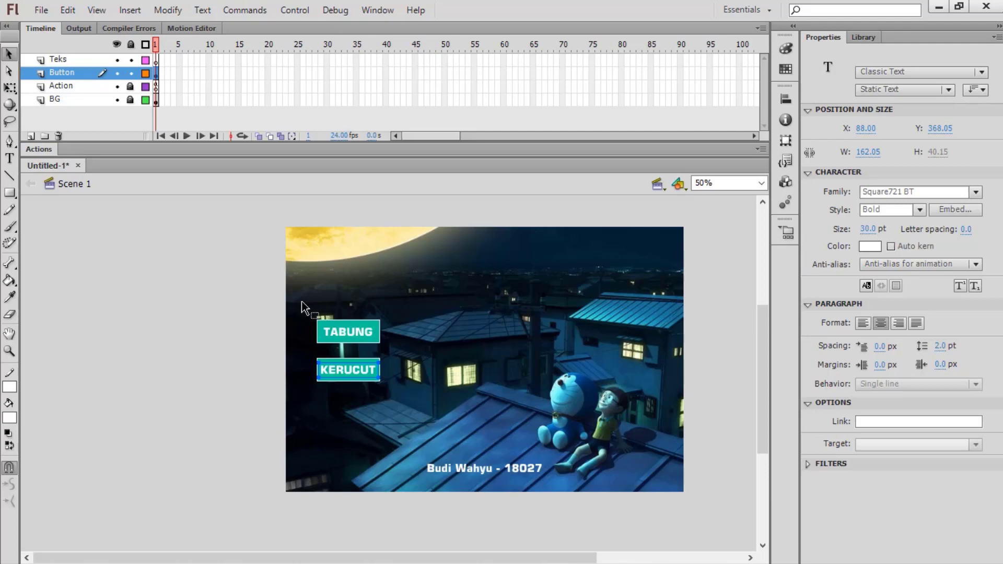
left_click_drag(302, 305, 394, 350)
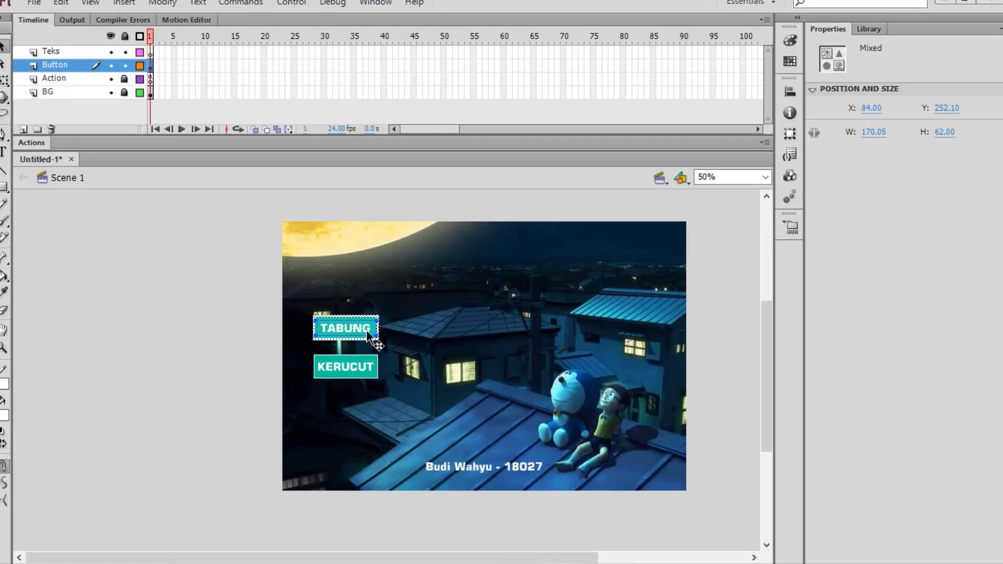
Step: Convert the selected TABUNG box and label into a Button symbol named tabung
right_click(370, 337)
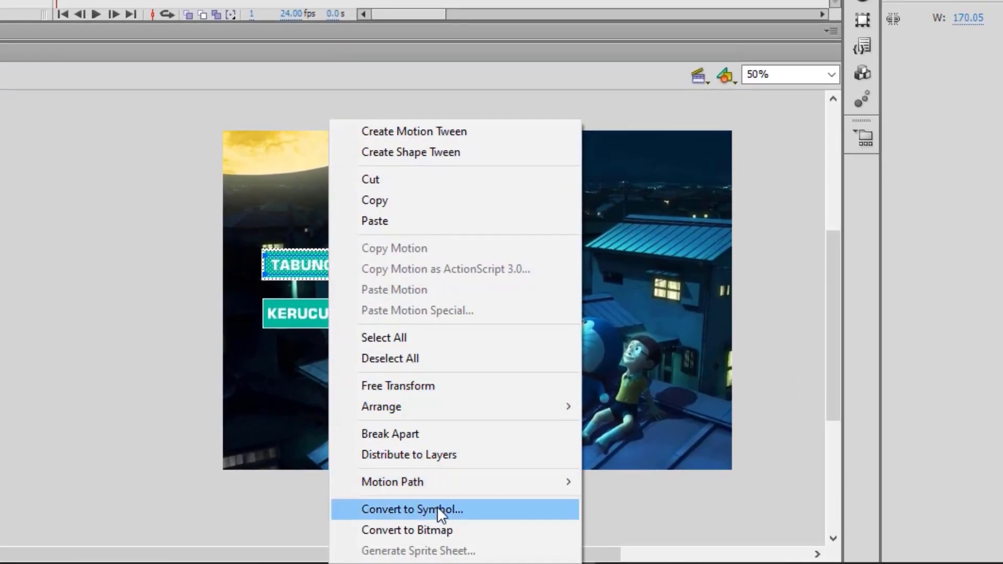
left_click(438, 507)
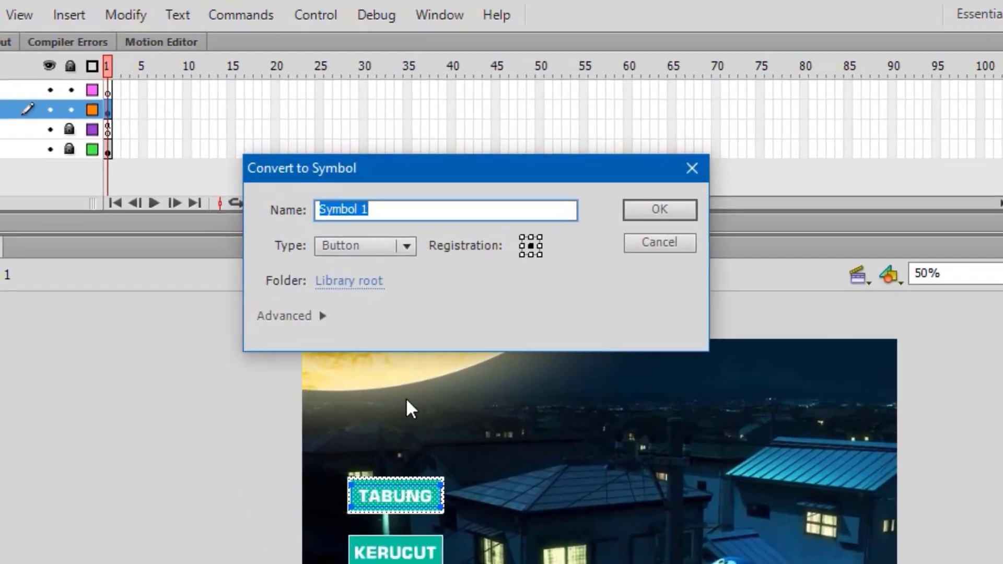
type("tabung")
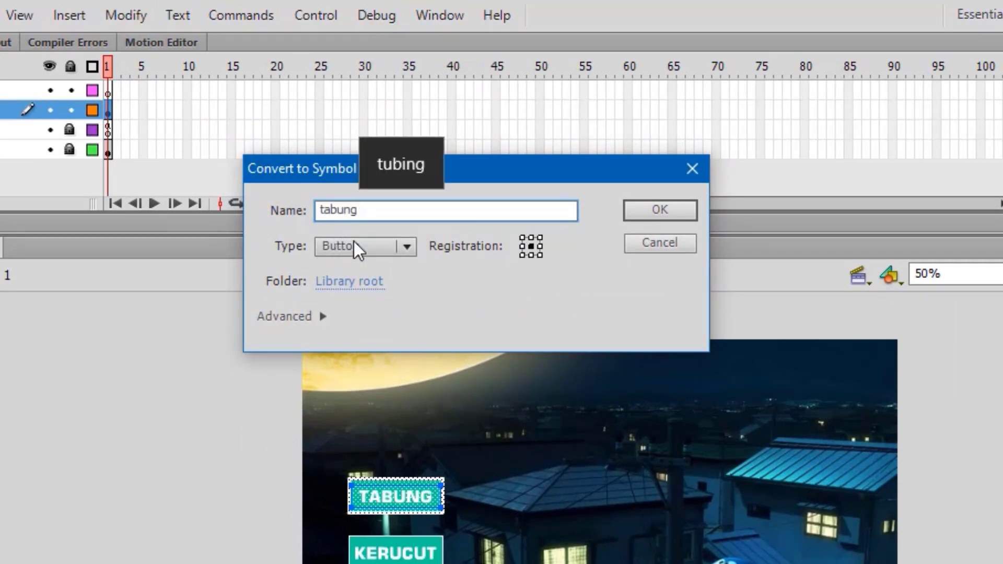
left_click(649, 210)
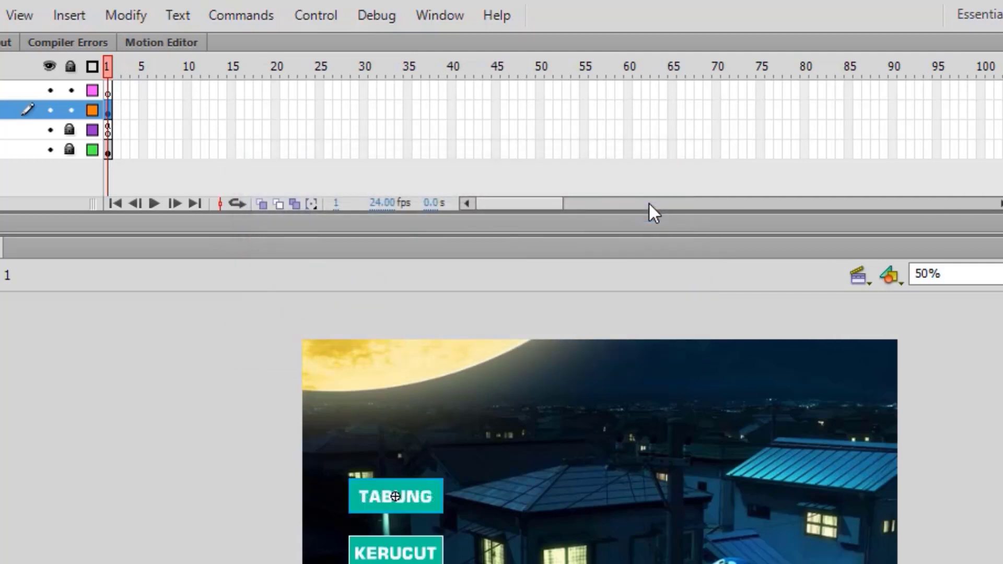
Step: Convert the KERUCUT box and label into a Button symbol named kerucut
left_click_drag(336, 533, 459, 563)
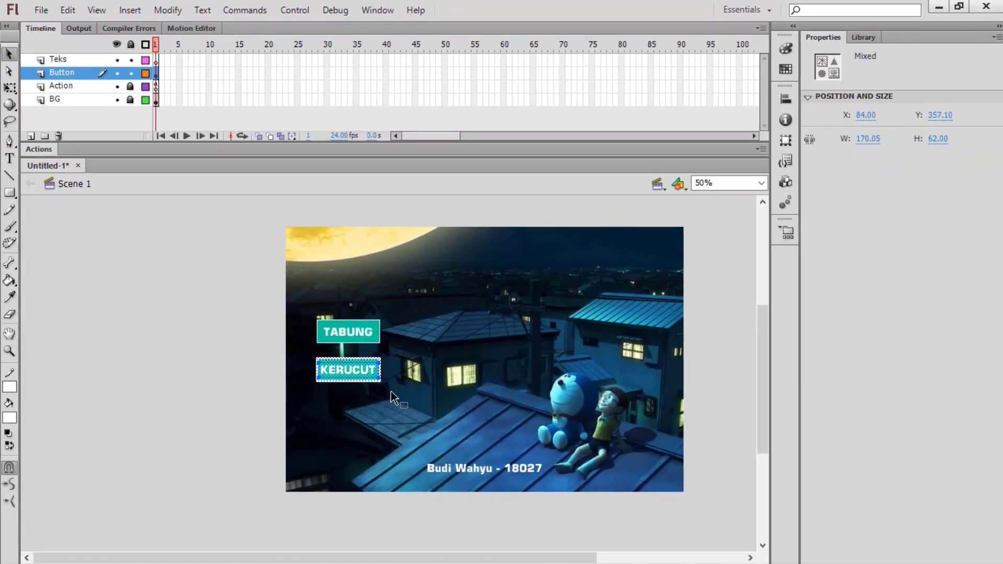
right_click(361, 375)
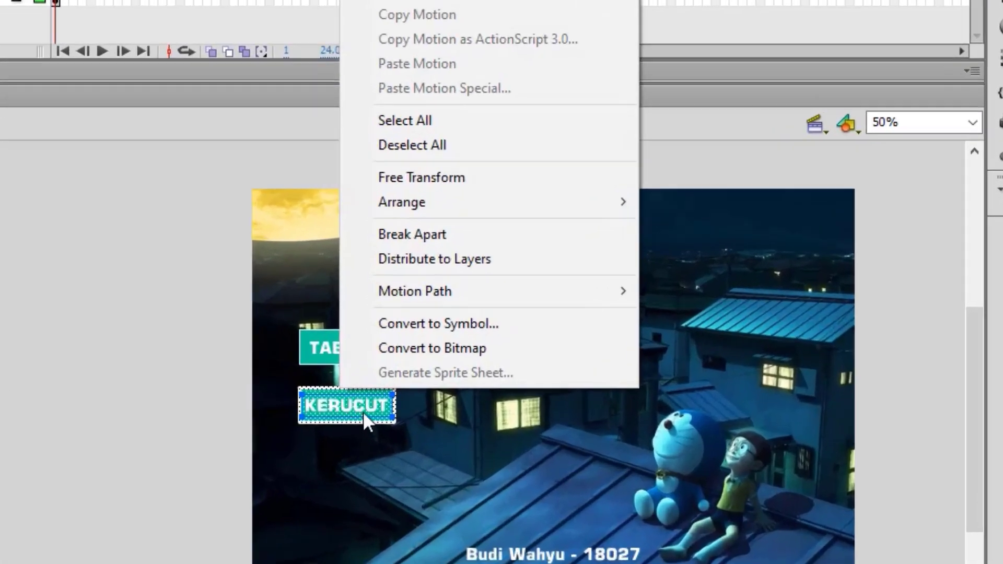
left_click(508, 326)
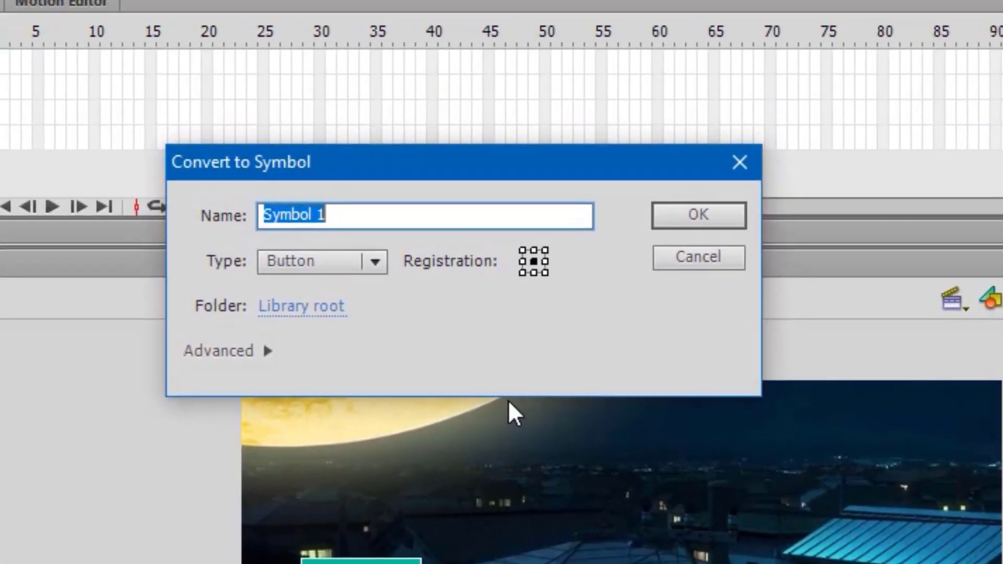
type("kerucu")
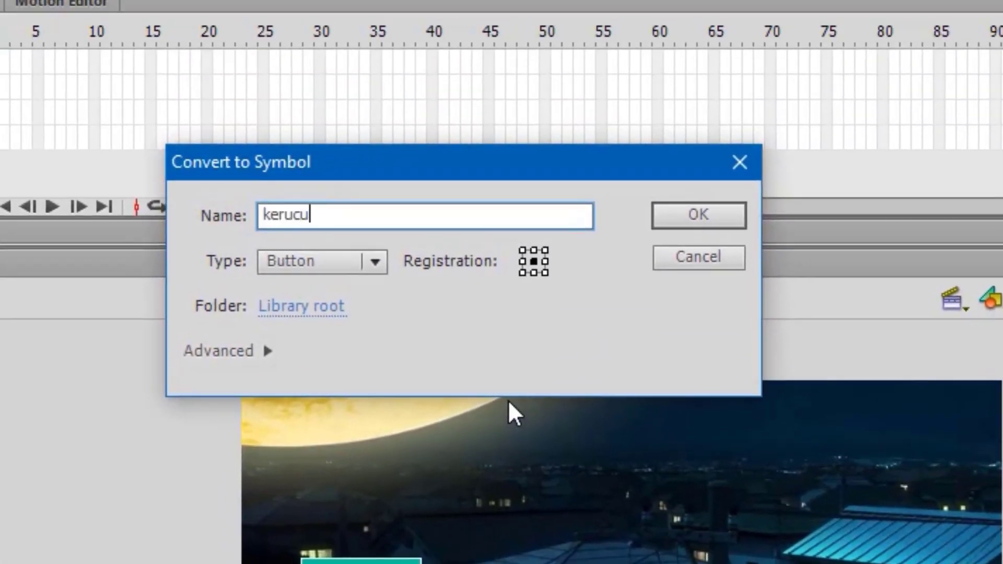
type("t")
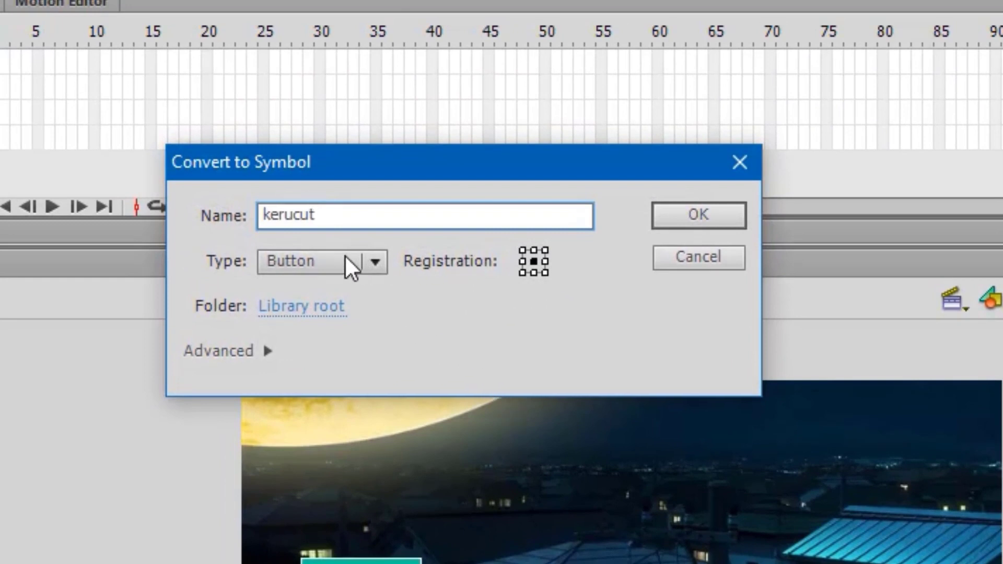
left_click(689, 215)
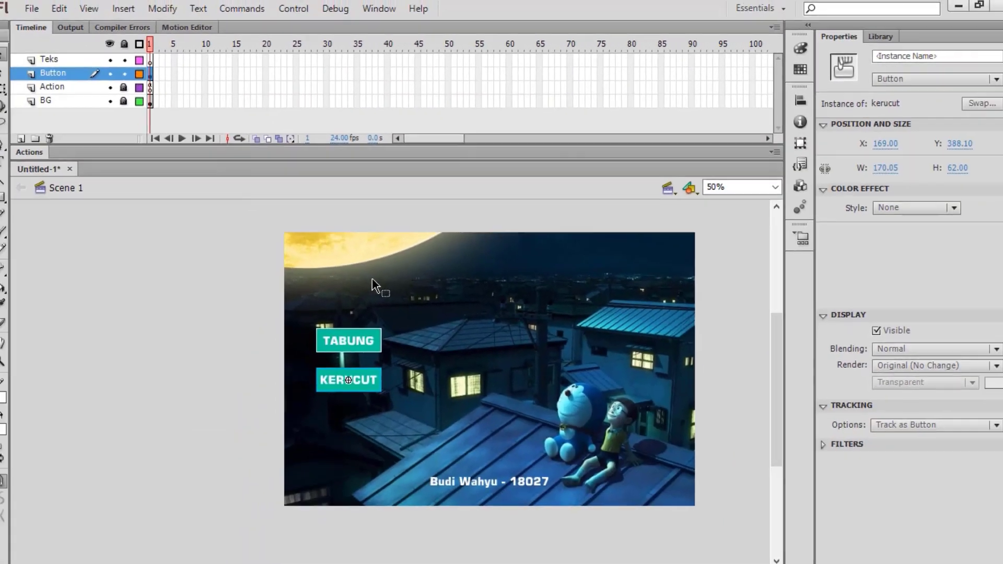
left_click(341, 336)
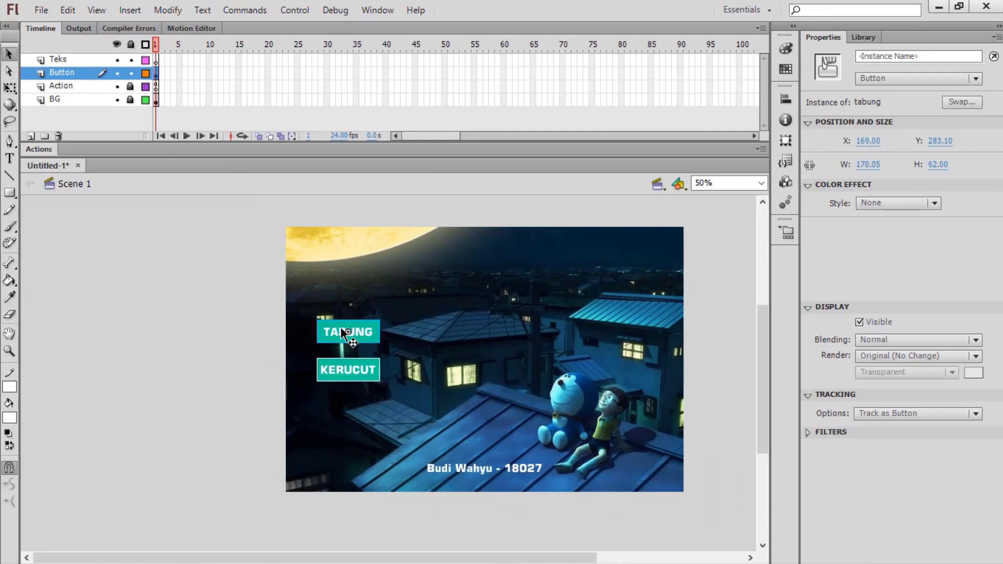
Step: Inside the tabung button, insert keyframes on the Over and Down frames
double_click(341, 328)
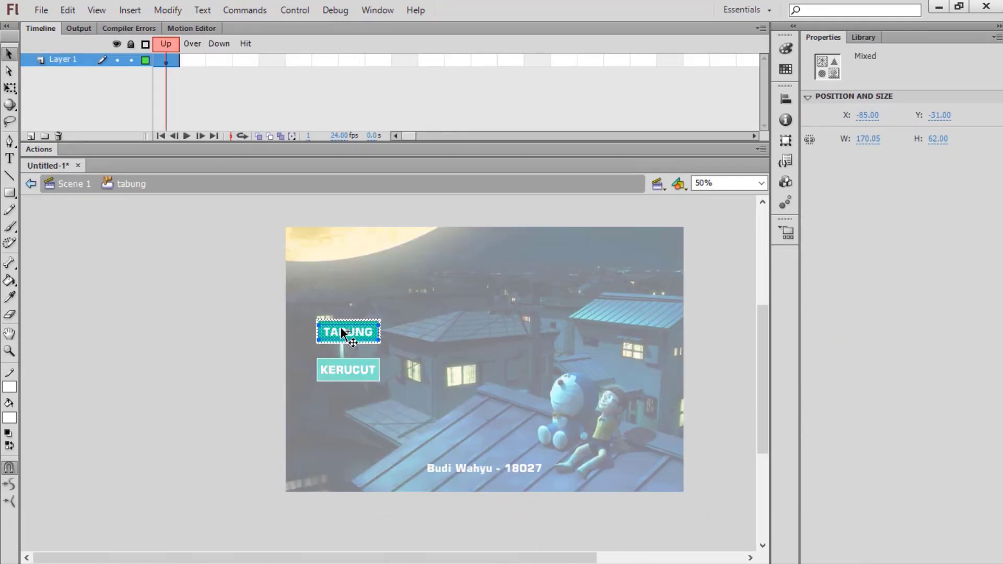
right_click(192, 62)
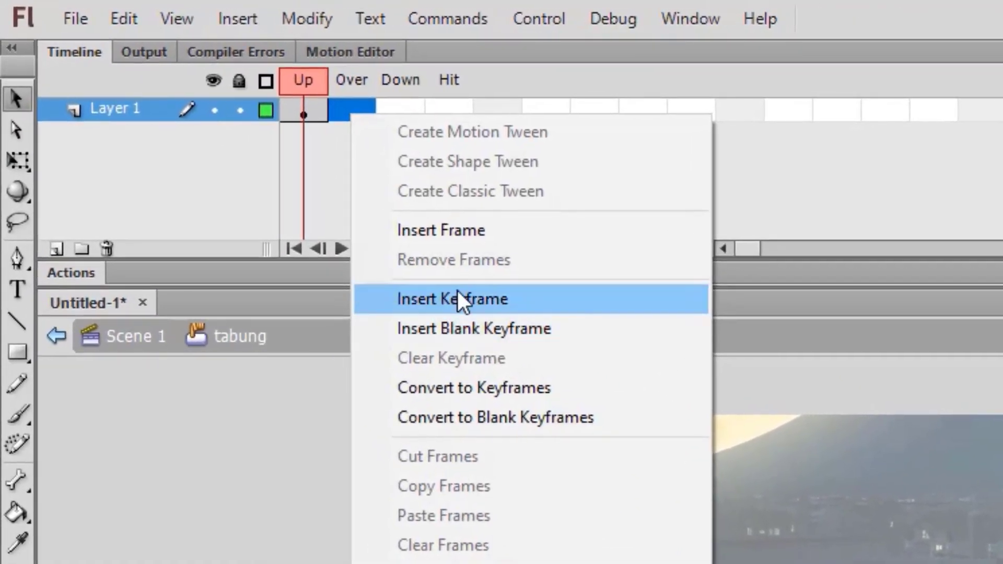
left_click(458, 294)
right_click(404, 111)
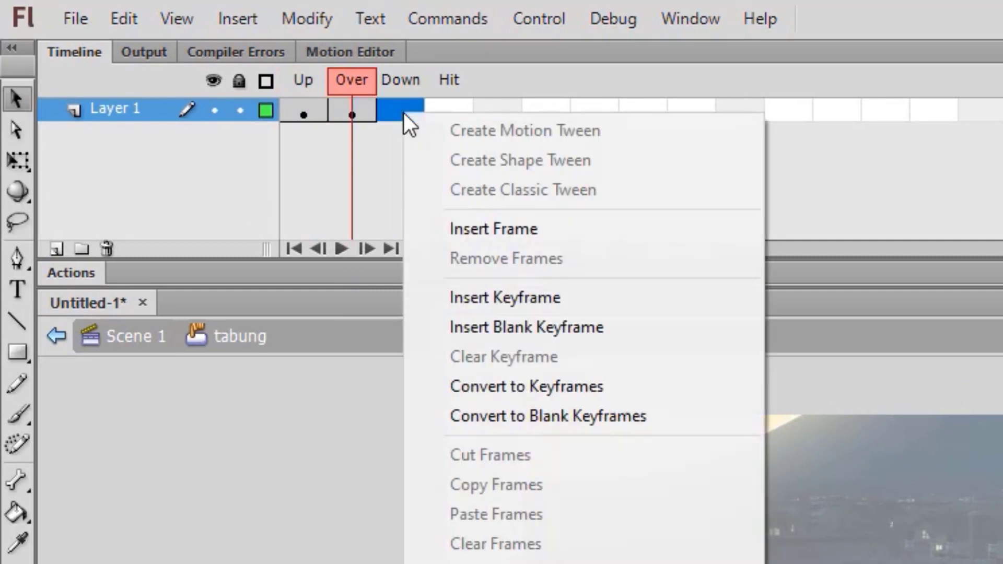
left_click(631, 293)
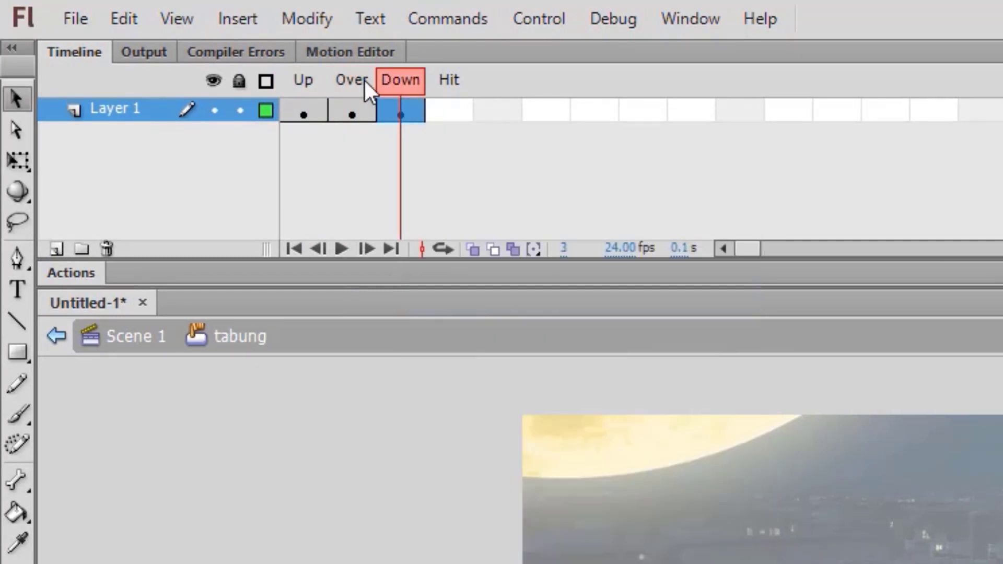
Step: On the Over frame, give the TABUNG shape a yellow fill and #006699 outline
left_click(362, 103)
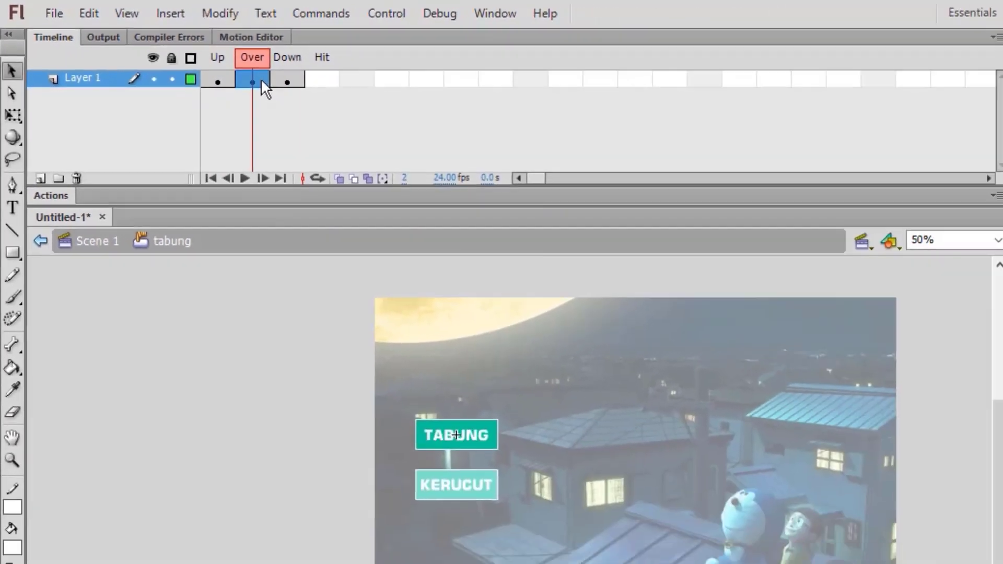
left_click(501, 438)
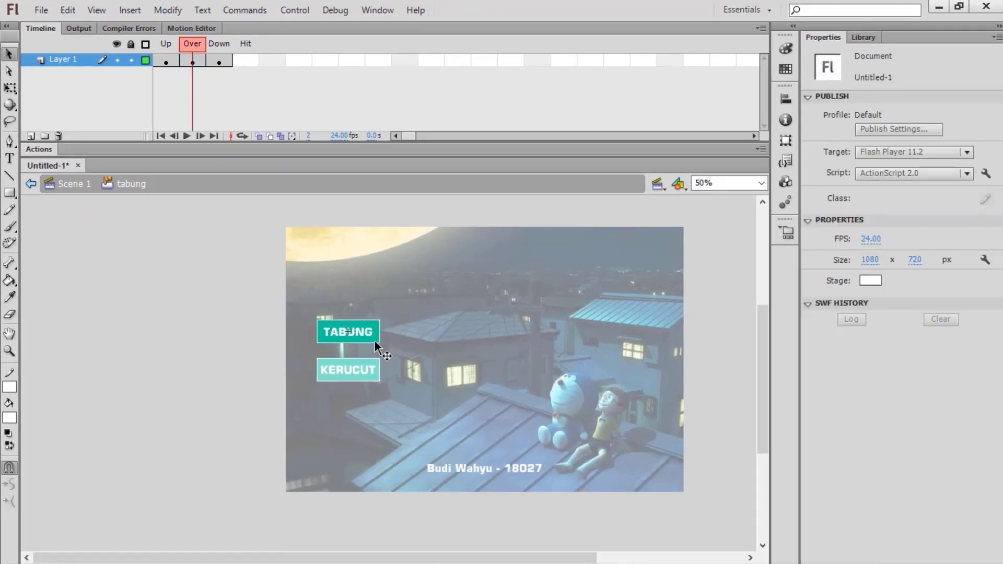
left_click(374, 343)
double_click(374, 339)
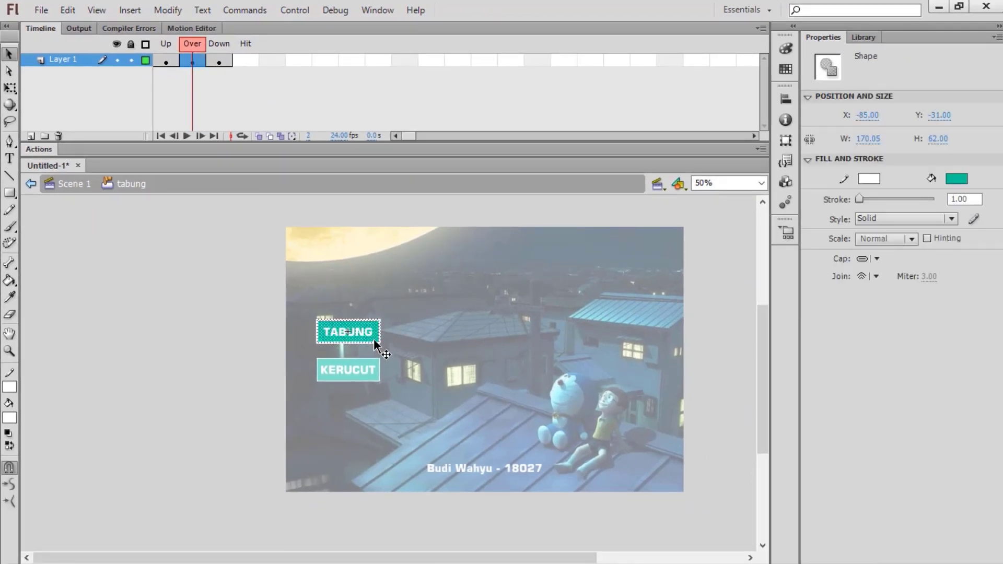
left_click(962, 179)
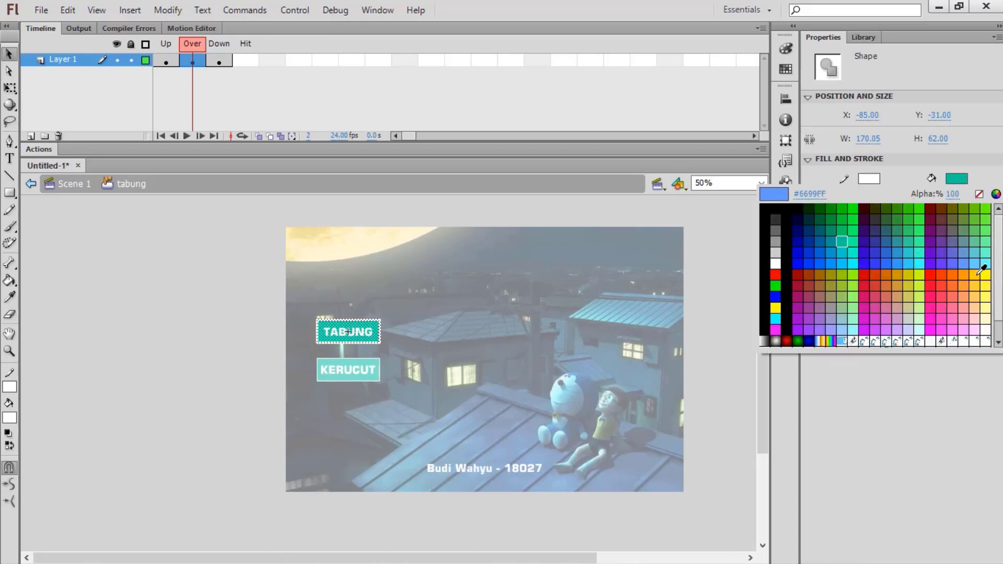
left_click(982, 269)
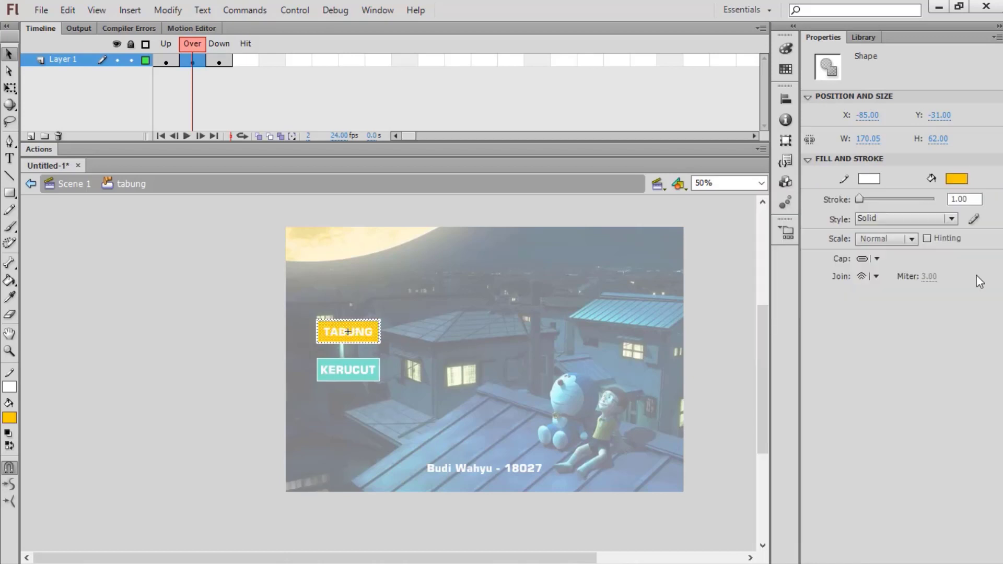
left_click(869, 180)
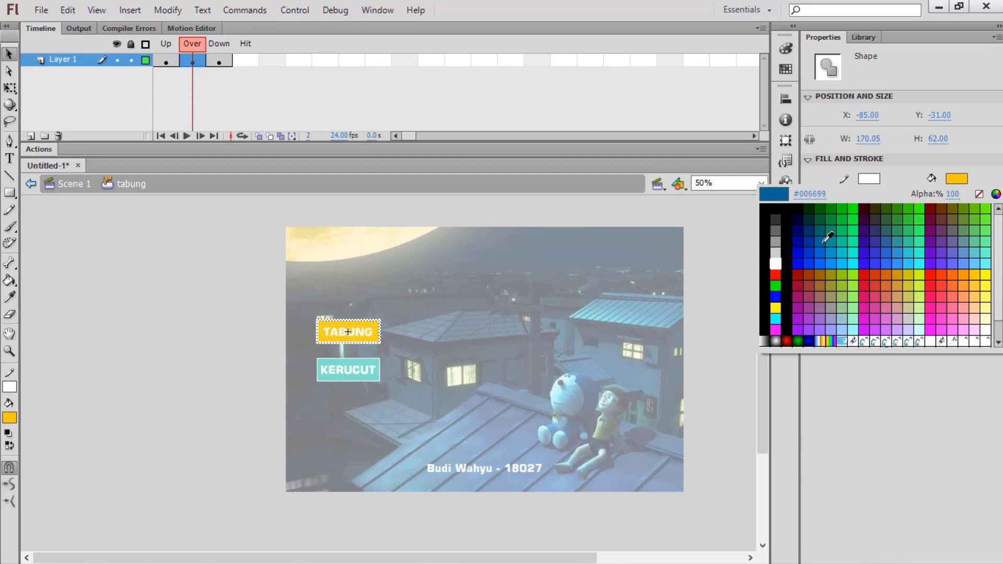
left_click(824, 242)
Step: Make the TABUNG label text black on the Over frame
left_click(358, 330)
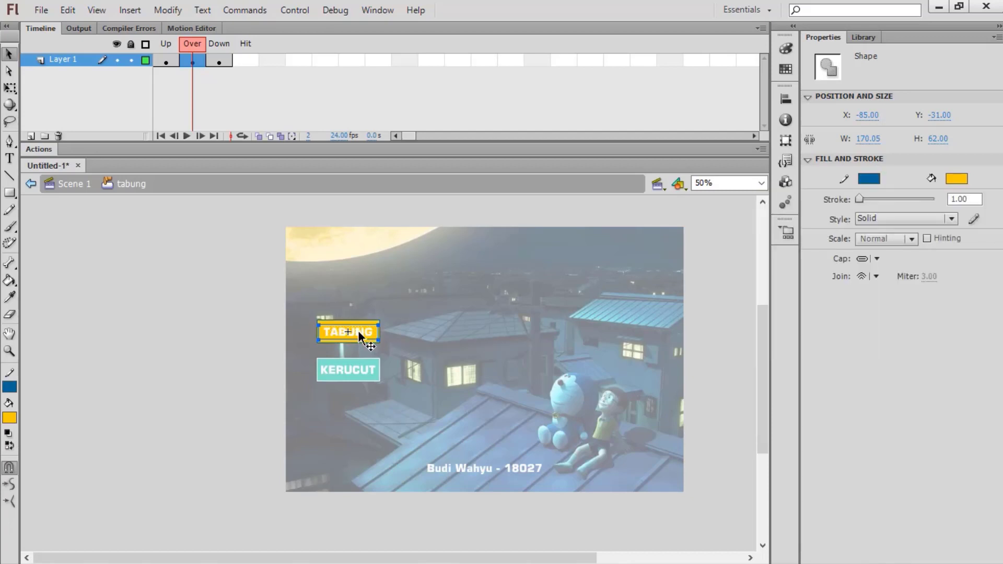
left_click(871, 247)
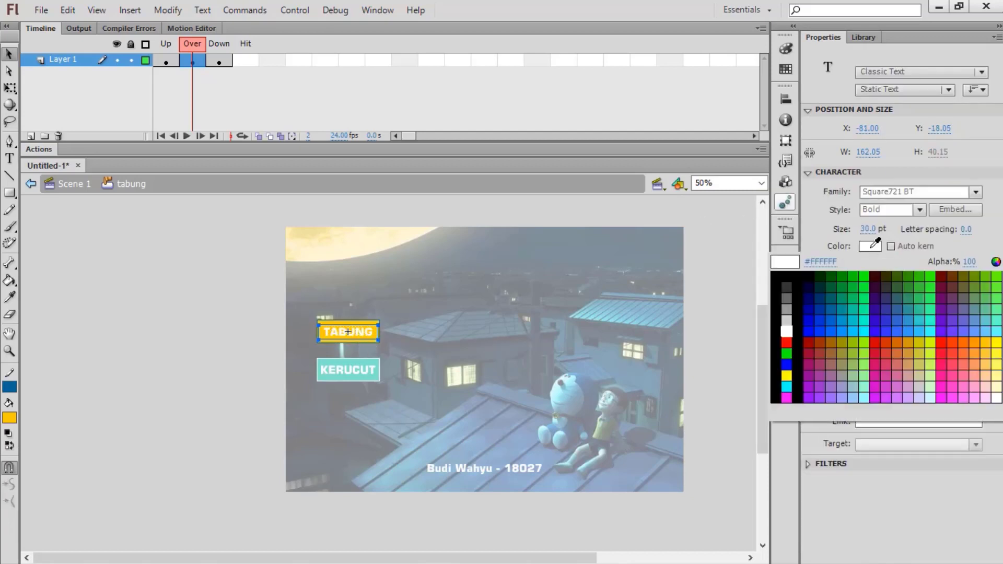
left_click(789, 275)
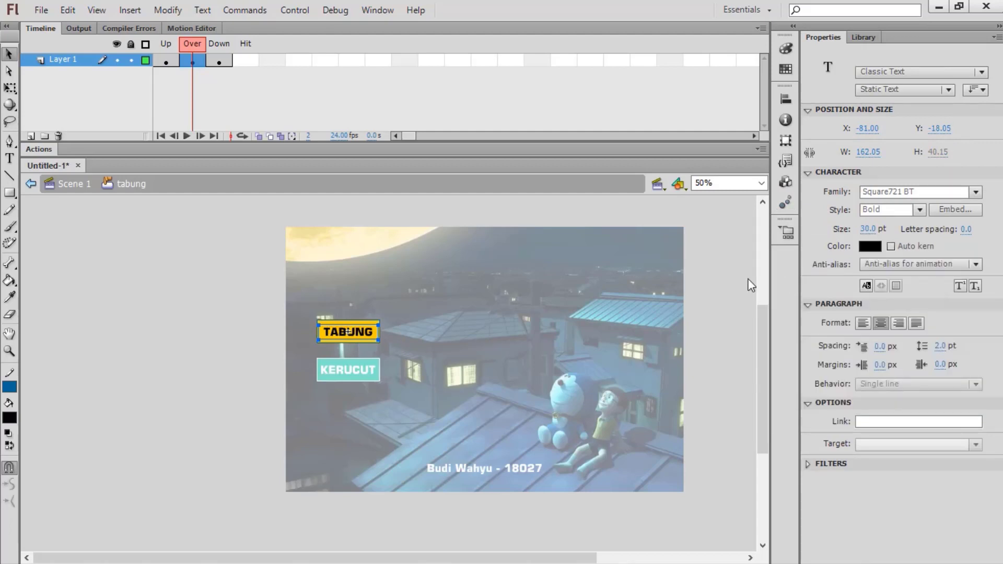
Step: Return to Scene 1, open the kerucut button, and insert Over and Down keyframes
double_click(251, 196)
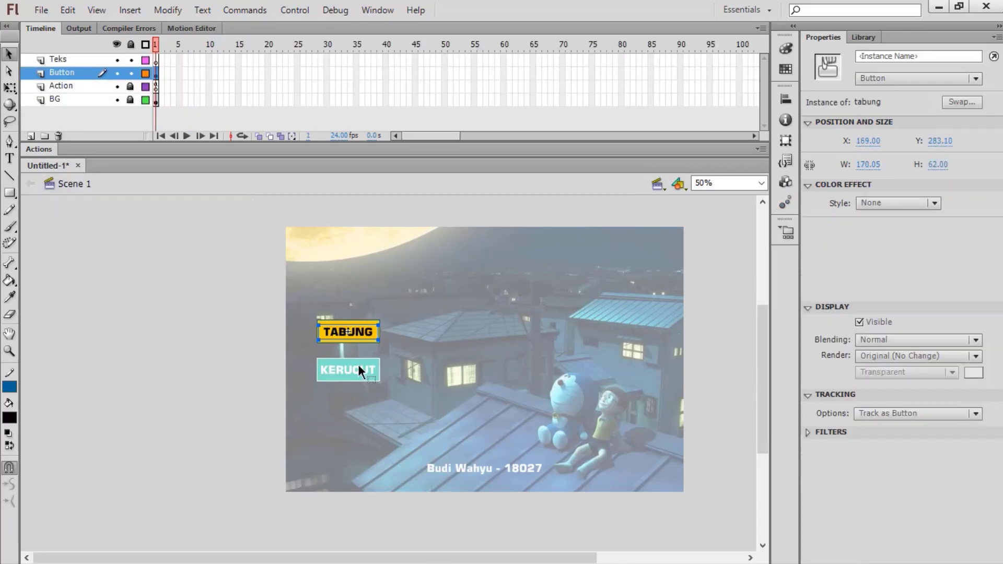
left_click(367, 376)
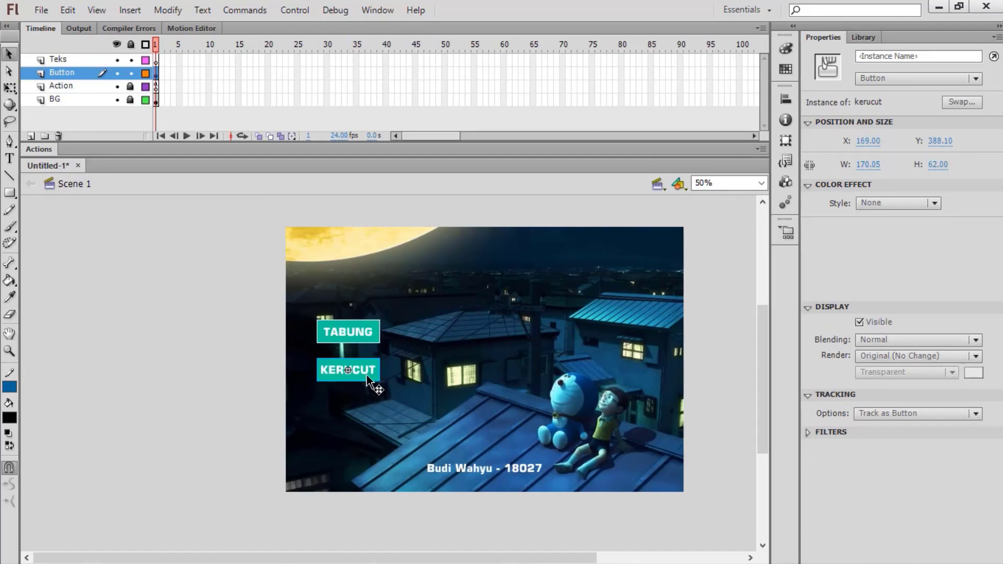
double_click(367, 375)
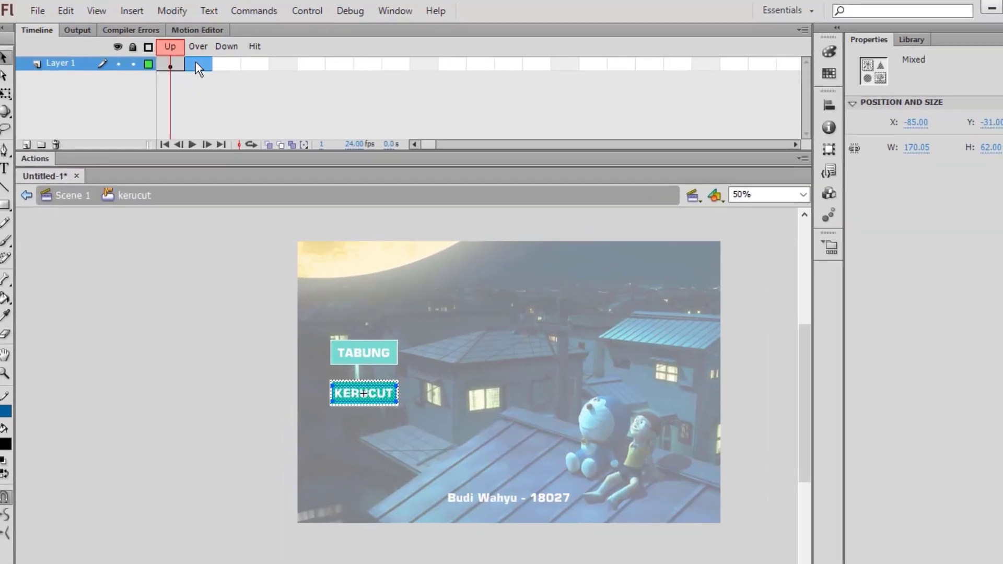
right_click(190, 58)
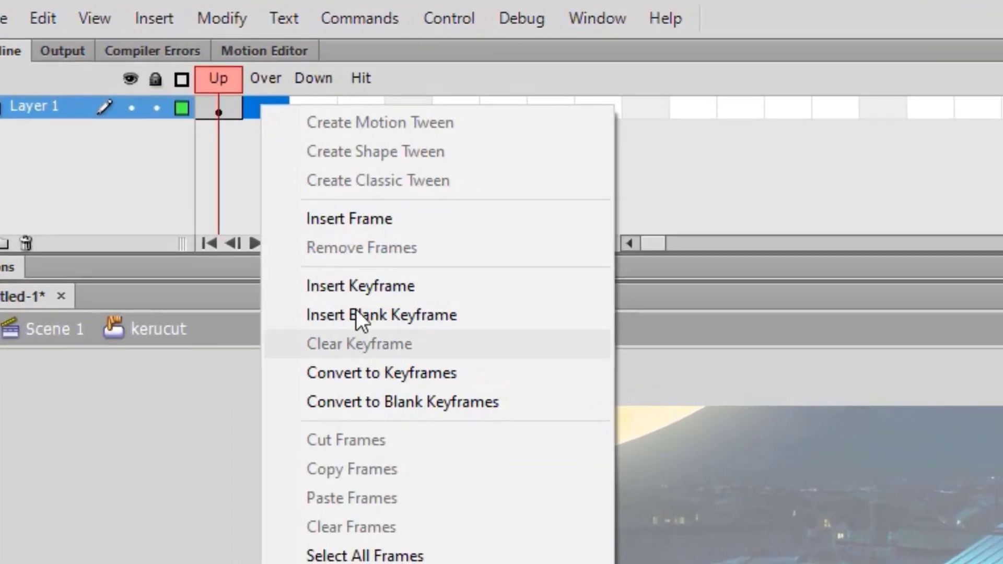
left_click(355, 286)
right_click(305, 112)
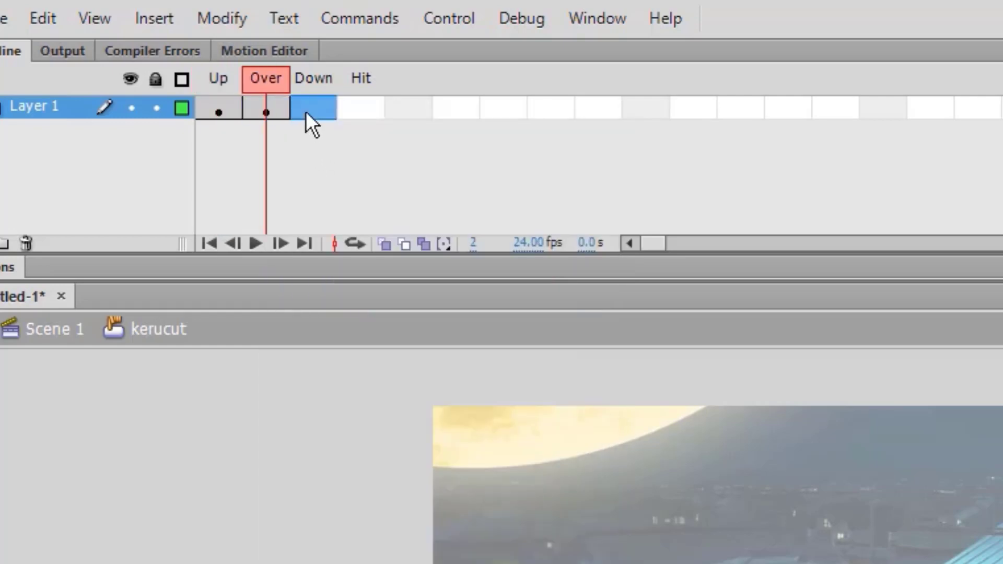
left_click(453, 295)
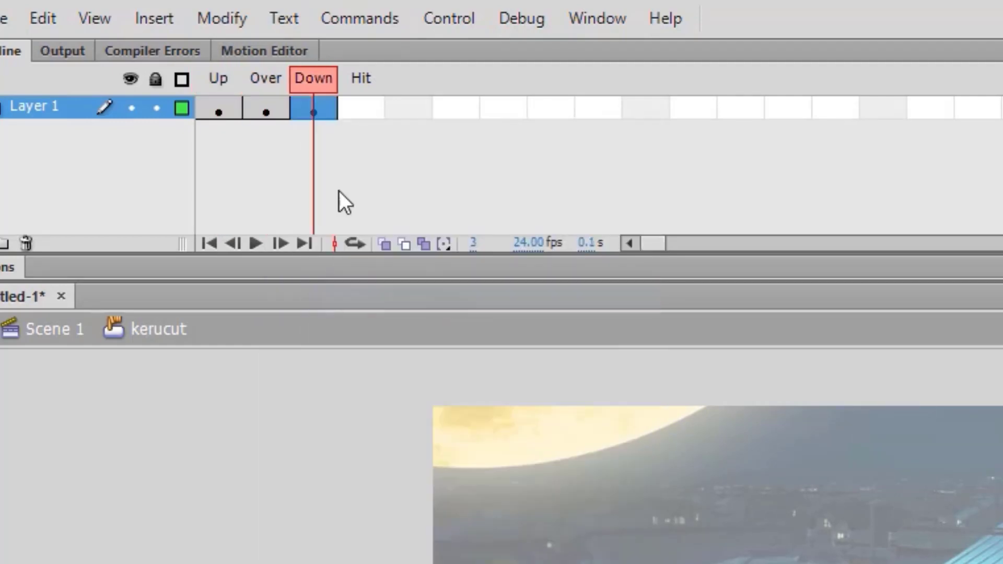
Step: On the Over frame, give the KERUCUT shape a yellow fill and #009966 outline
left_click(266, 108)
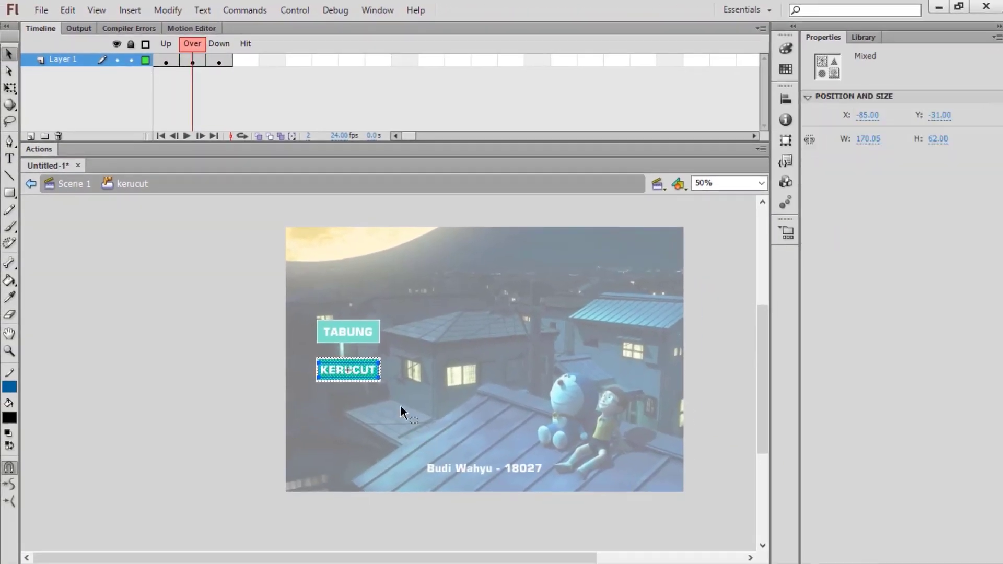
left_click(374, 377)
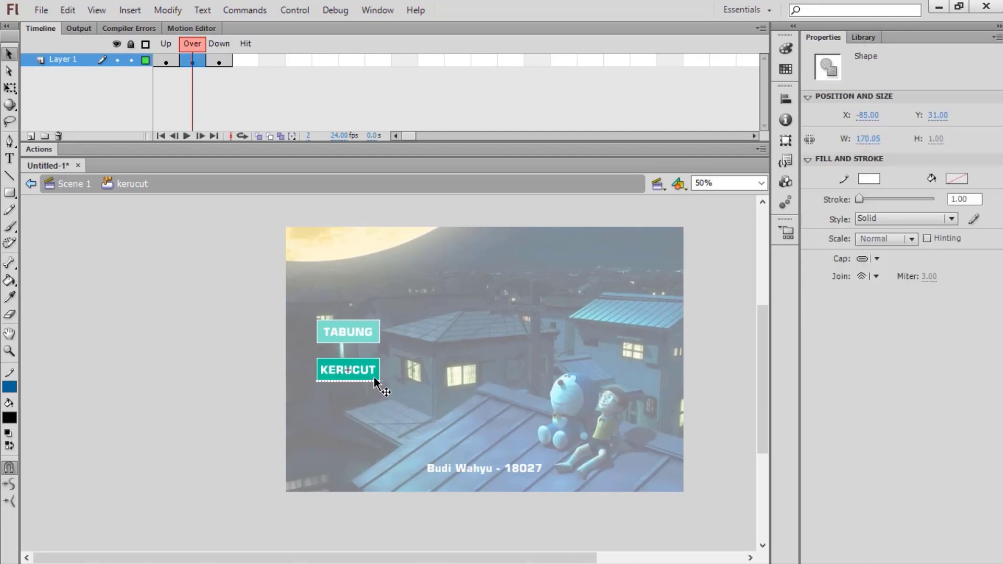
left_click(374, 380)
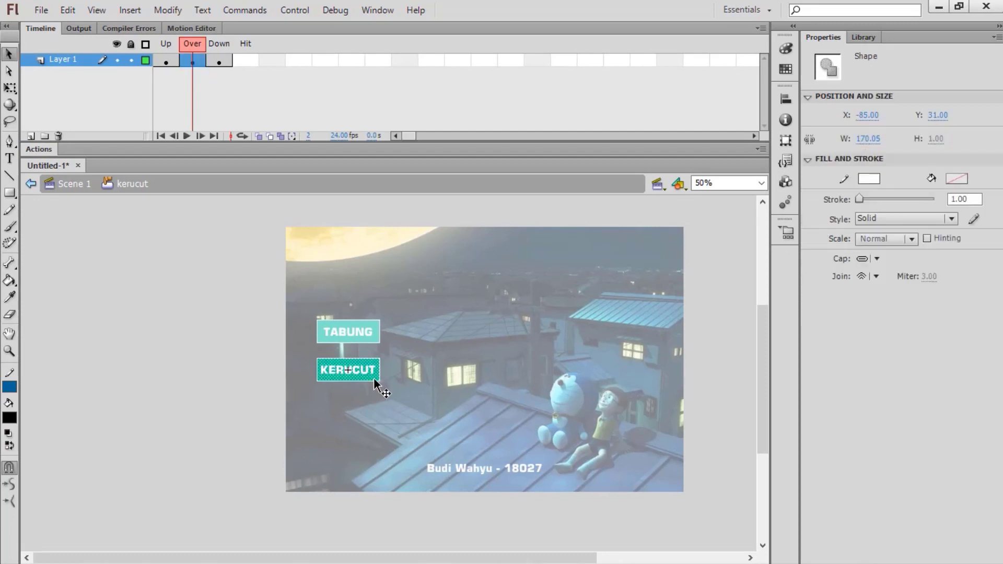
left_click(961, 176)
left_click(983, 272)
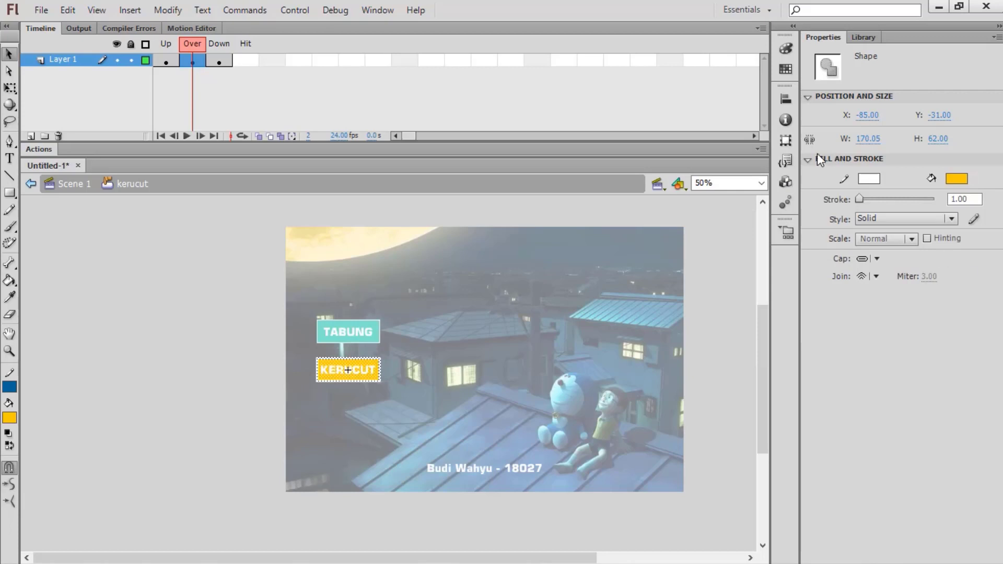
left_click(865, 179)
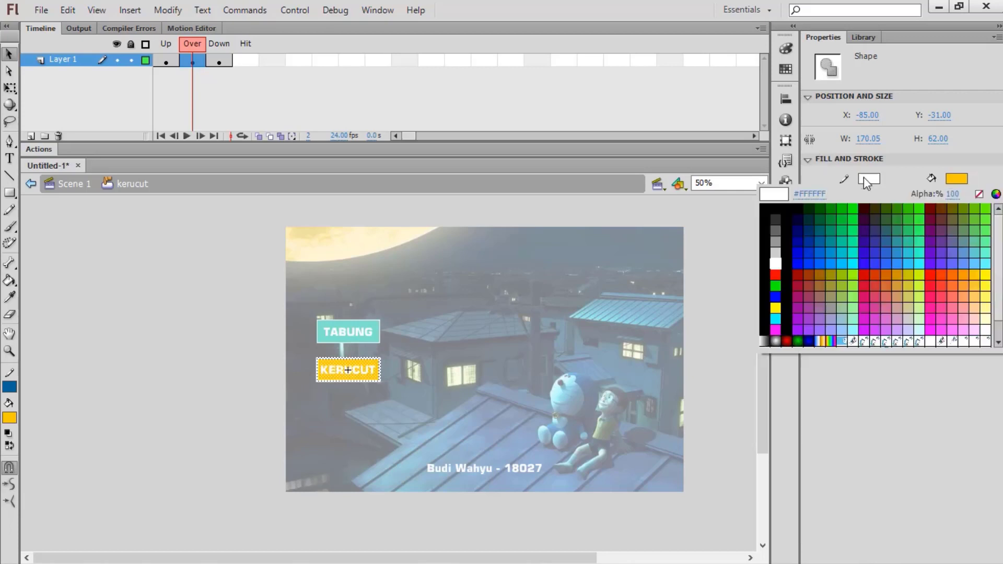
left_click(835, 228)
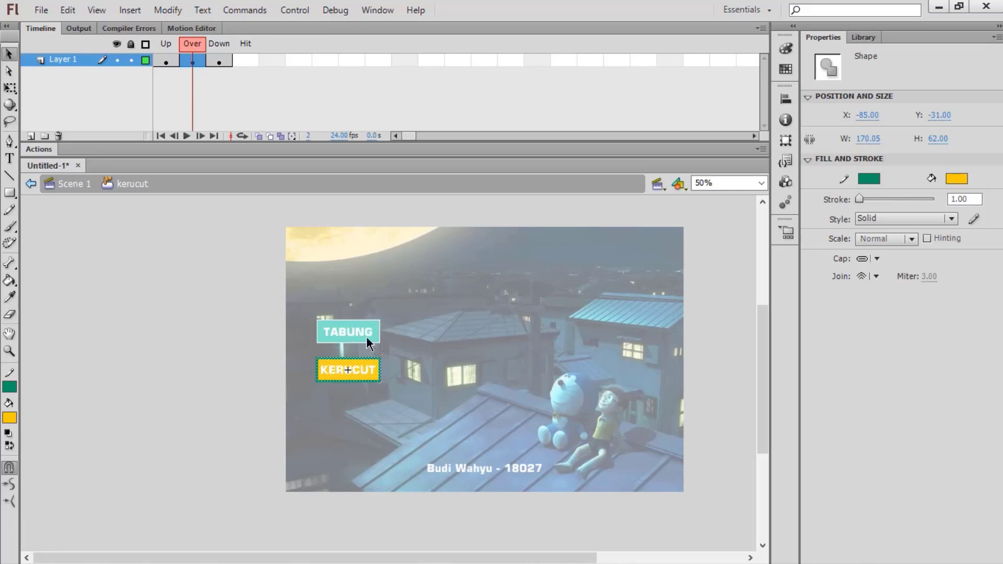
Step: Make the KERUCUT label text black and return to Scene 1
left_click(371, 368)
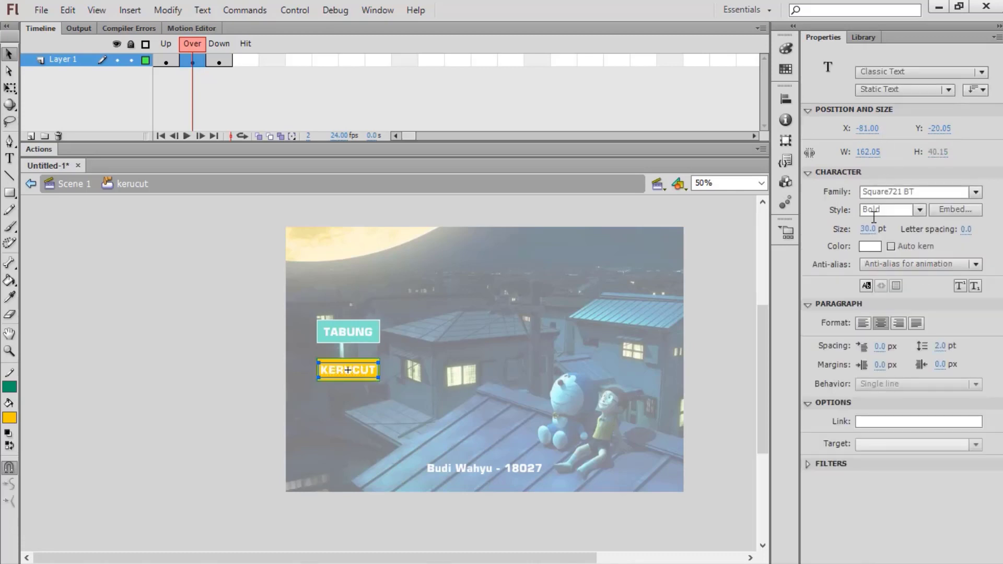
left_click(870, 247)
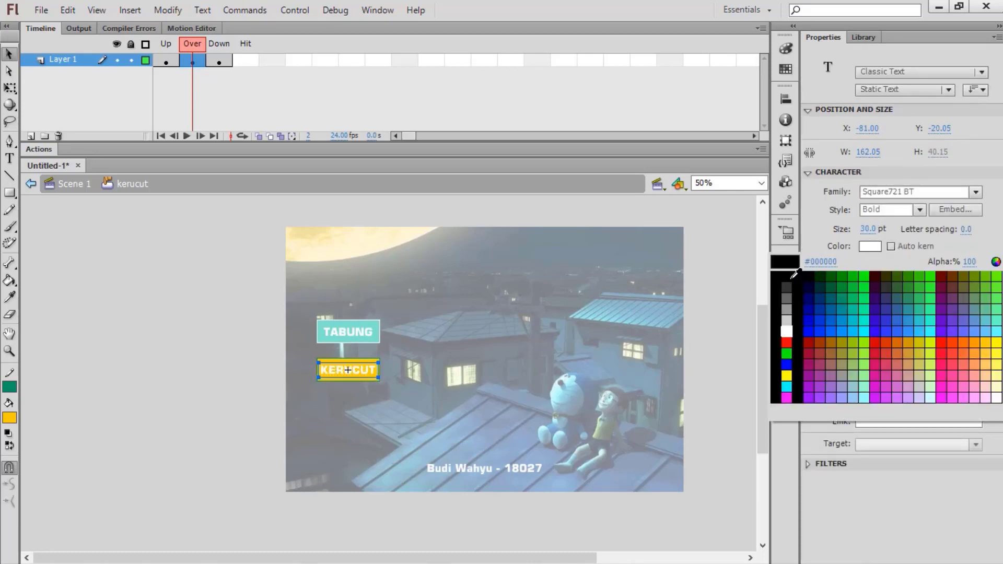
left_click(792, 277)
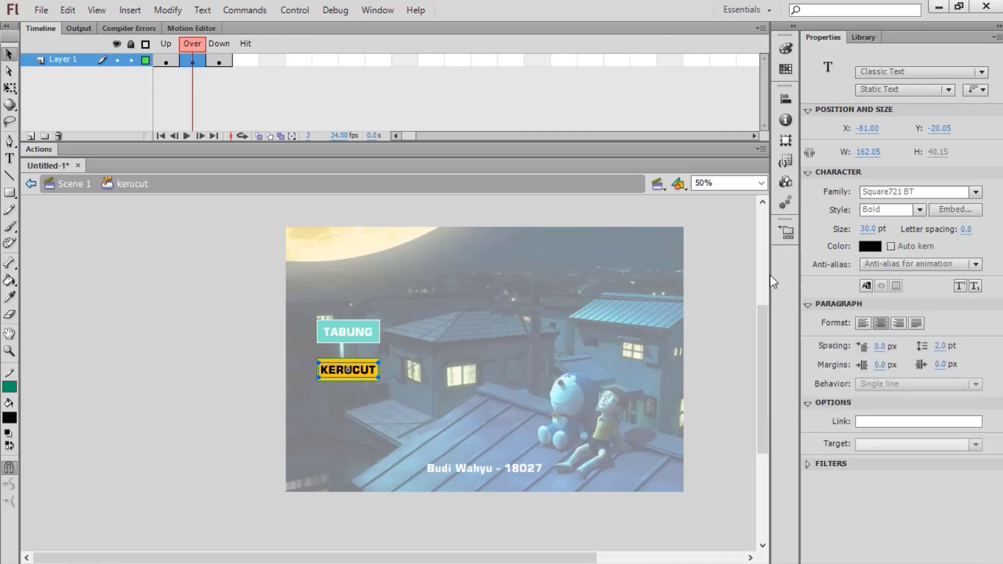
double_click(493, 302)
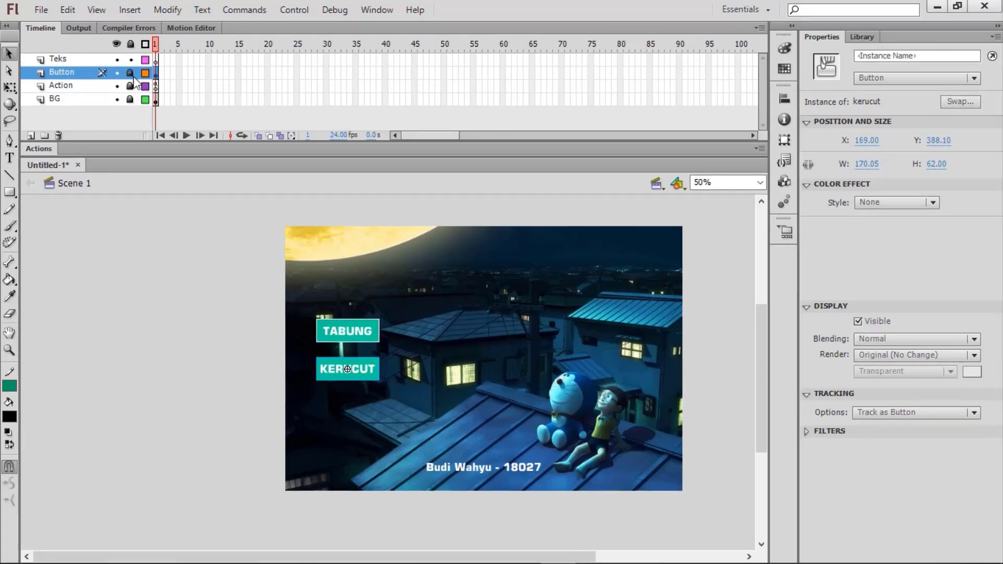
Step: Lock the Button layer and, on the Teks layer, type 'SELAMAT DATANG DI MENU BANGUN RUANG SISI LENGKUNG'
left_click(130, 74)
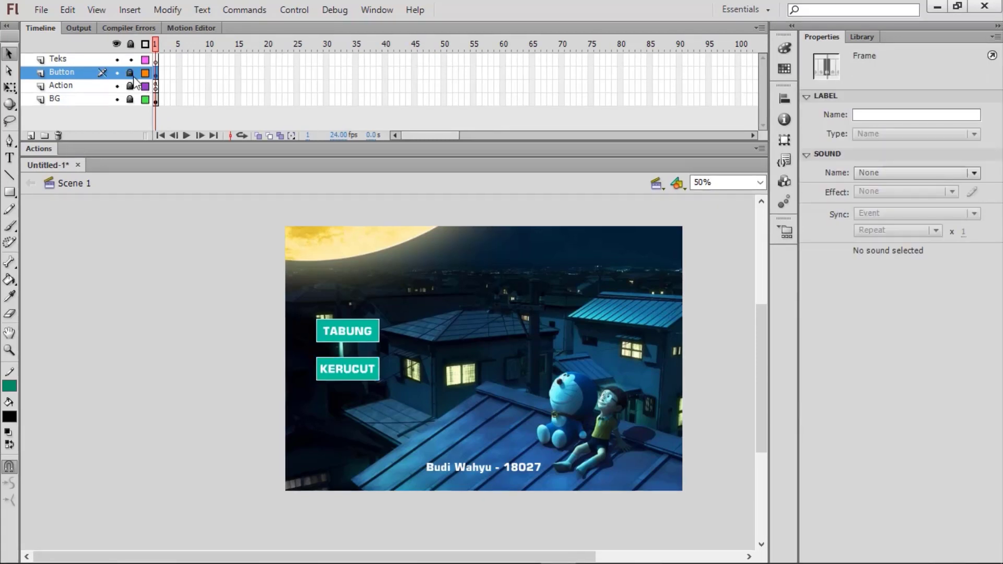
left_click(93, 59)
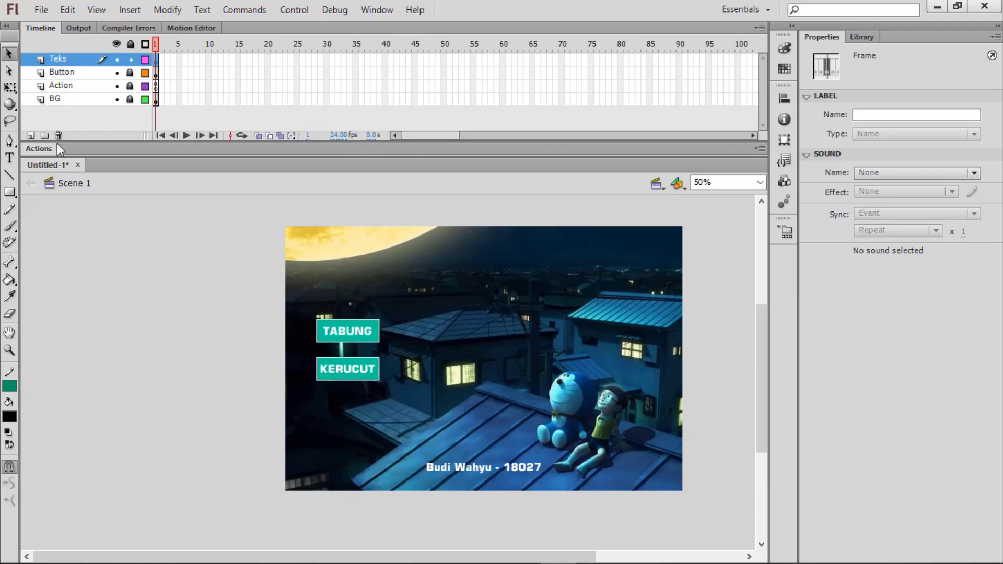
left_click(10, 157)
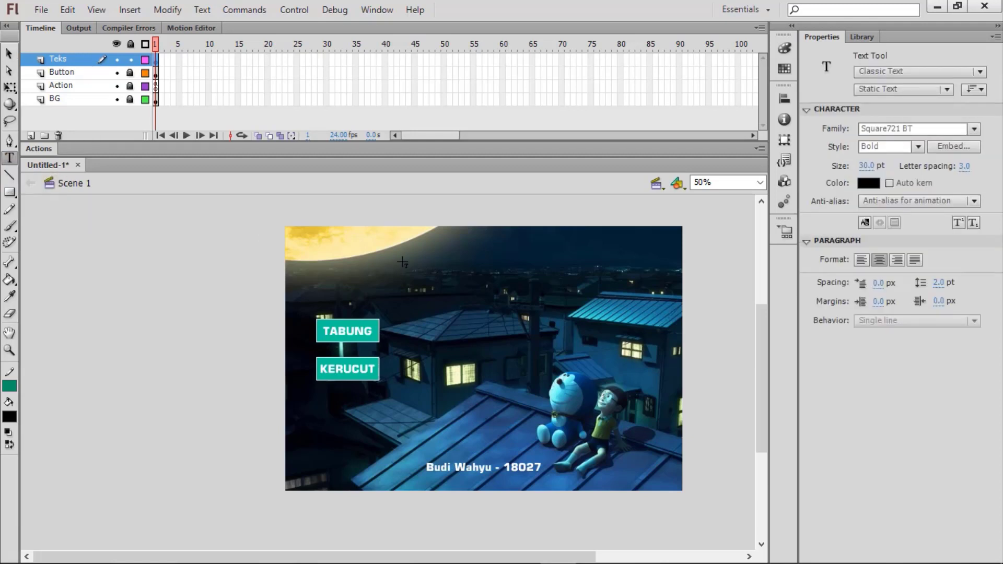
left_click_drag(402, 262, 564, 251)
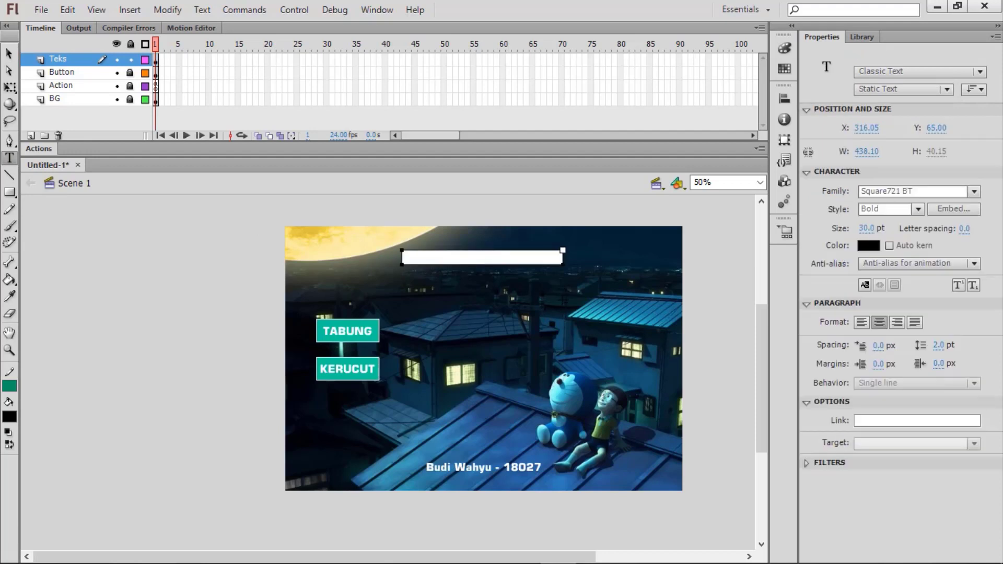
type("SELAMAT DATA")
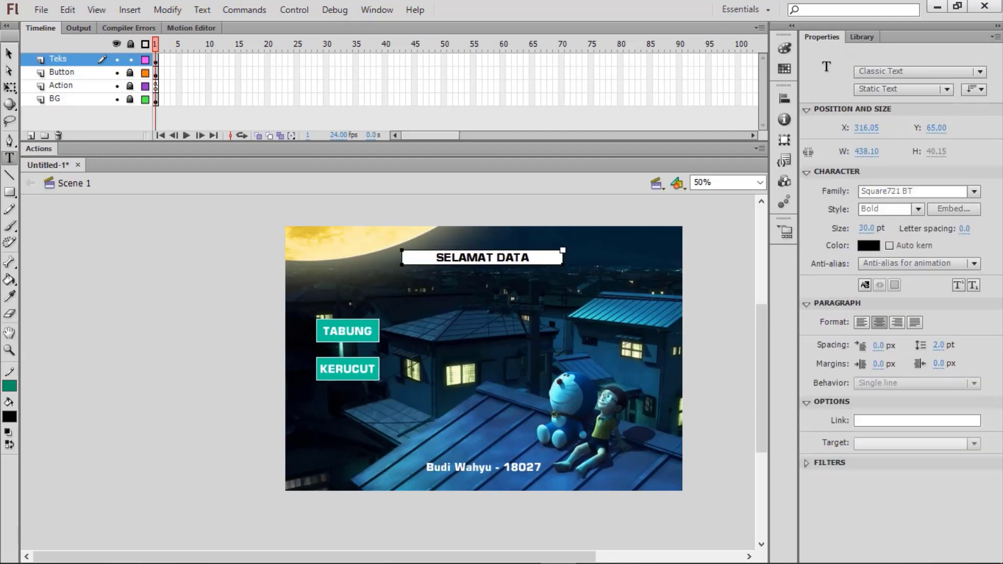
type("NG DI MEN")
type("U")
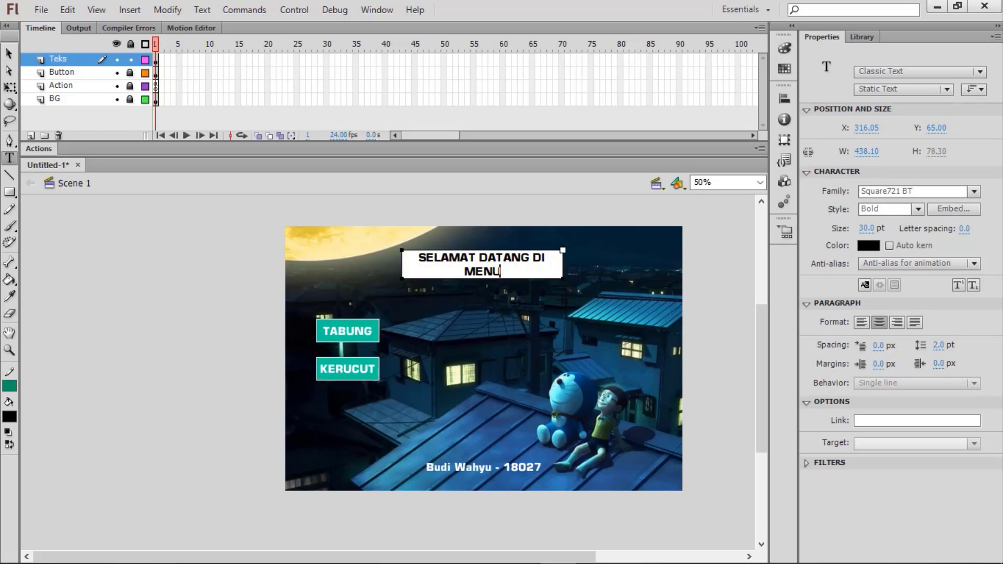
type(" BANGU")
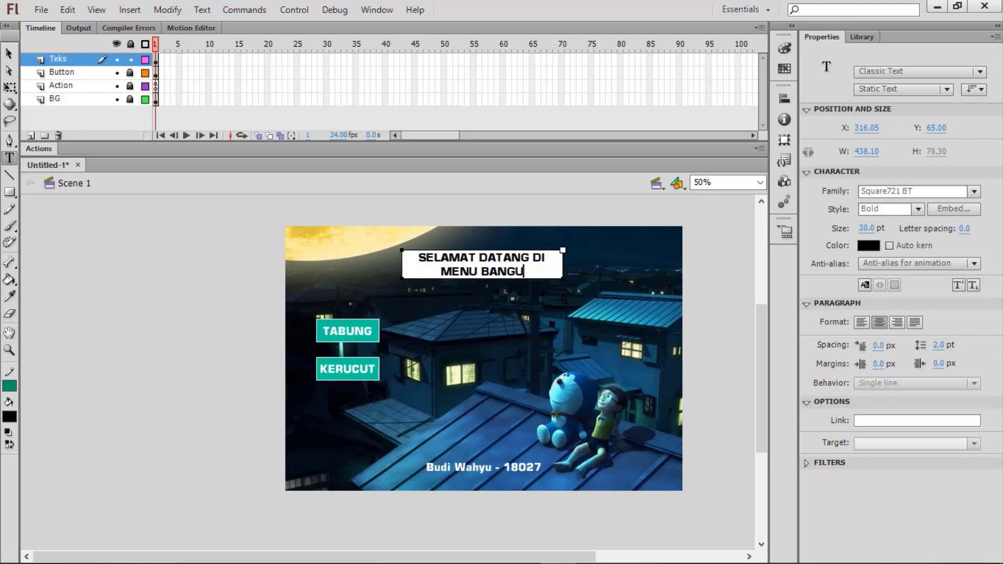
type("N RUANG SISI LENGKUNG")
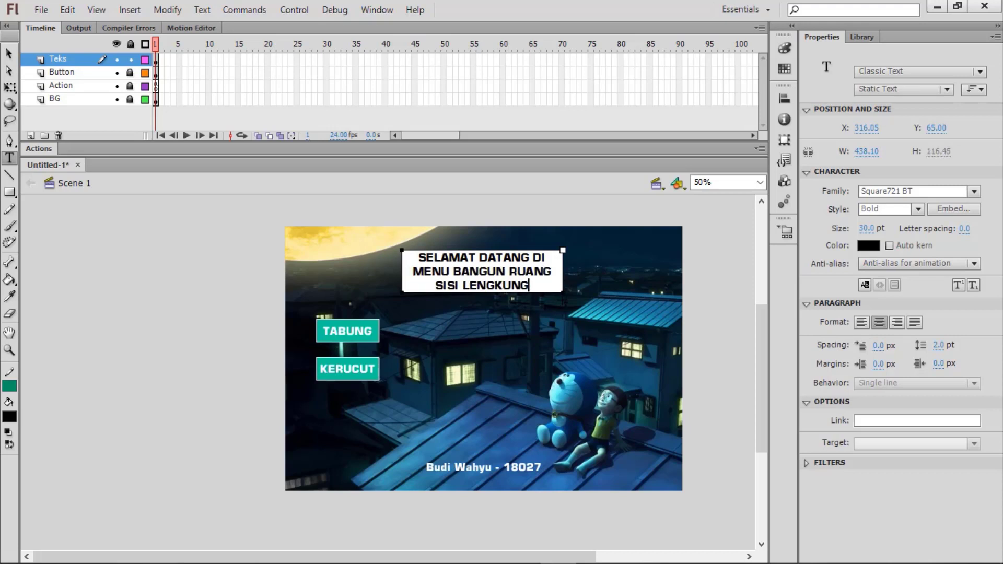
Step: Set the title text colour to white and align it to the stage's horizontal centre
left_click(9, 53)
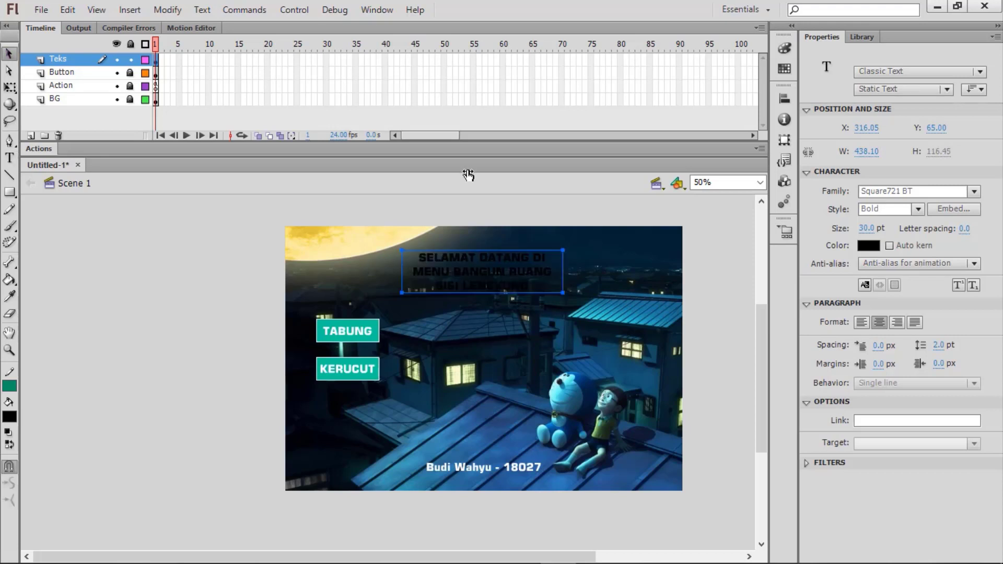
left_click(869, 246)
left_click(787, 332)
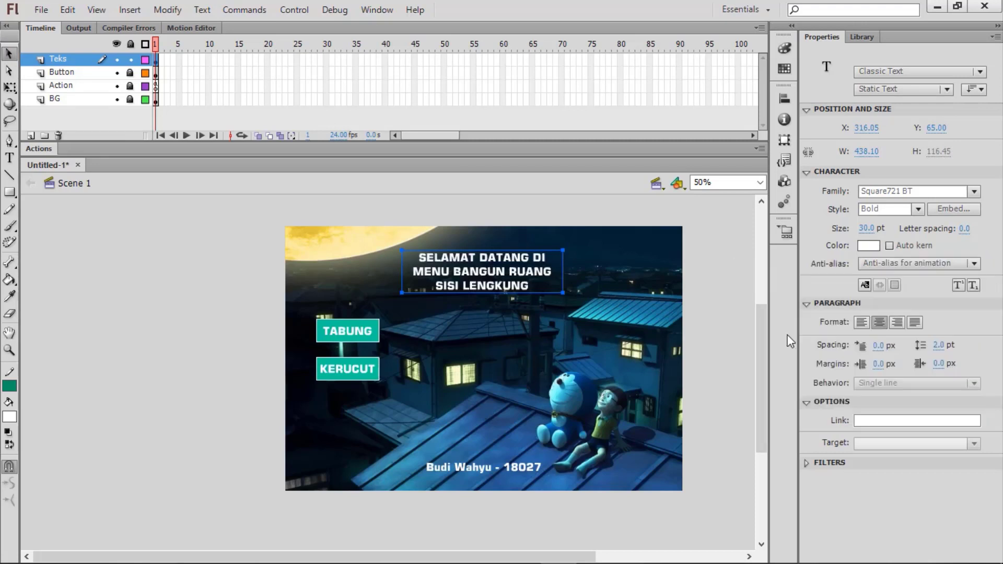
left_click(780, 102)
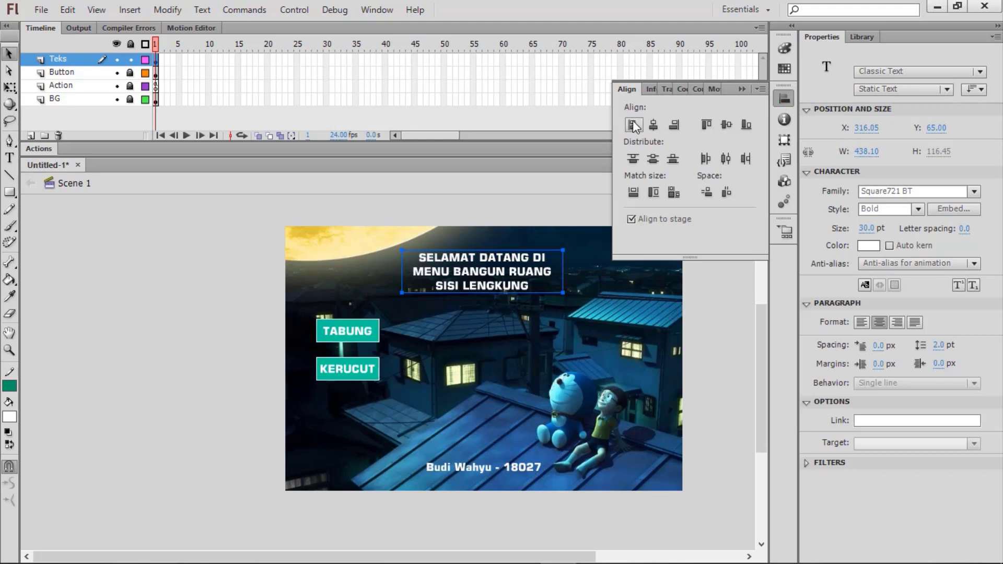
left_click(651, 125)
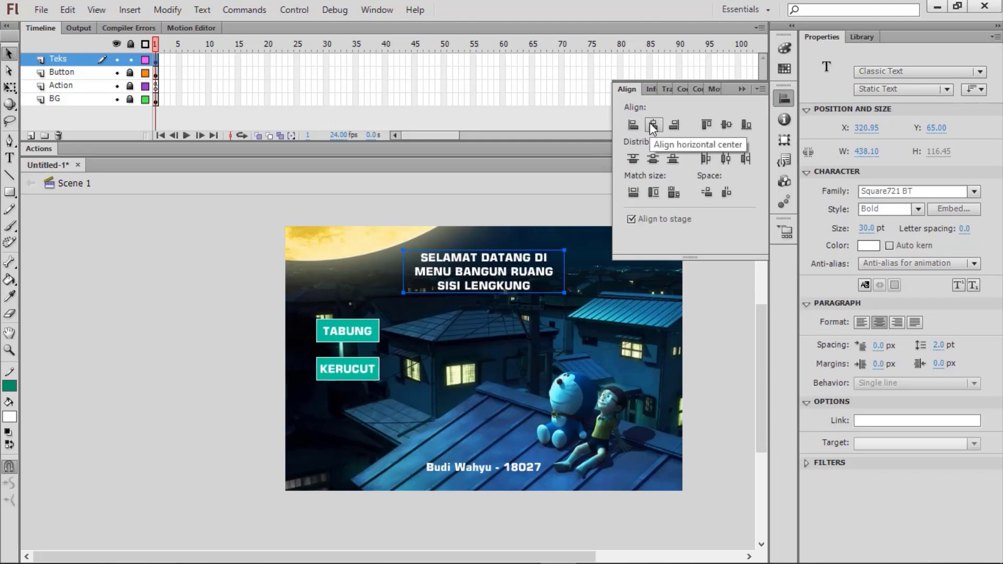
left_click(521, 271)
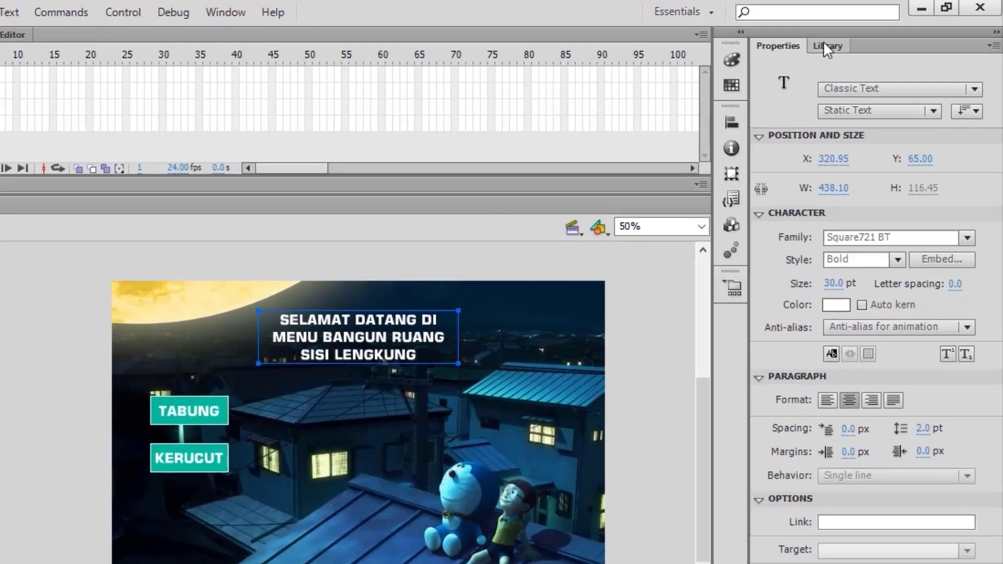
Step: Drag the flying Doraemon, Symbol 2, from the Library onto the stage
left_click(859, 37)
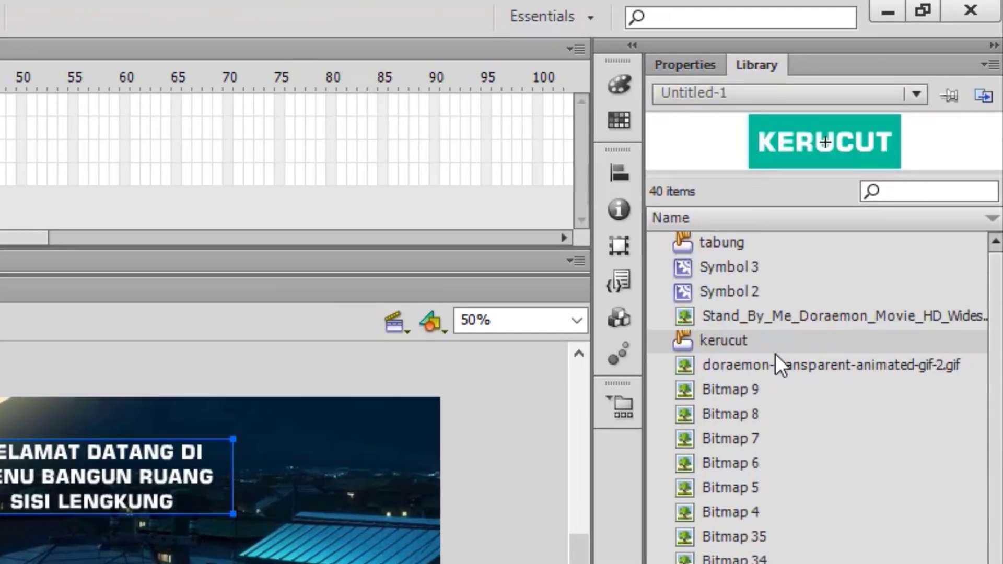
left_click(748, 296)
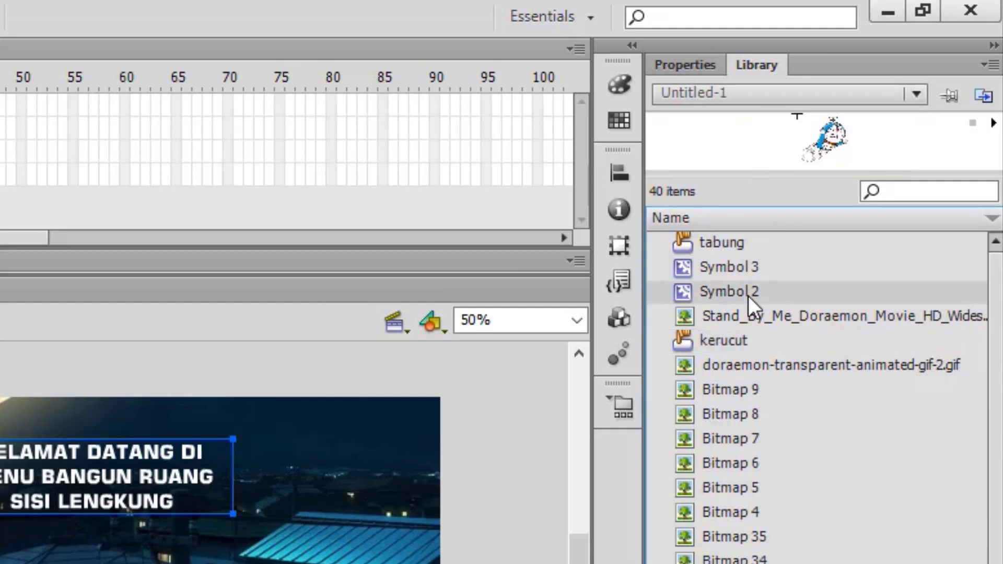
left_click(749, 272)
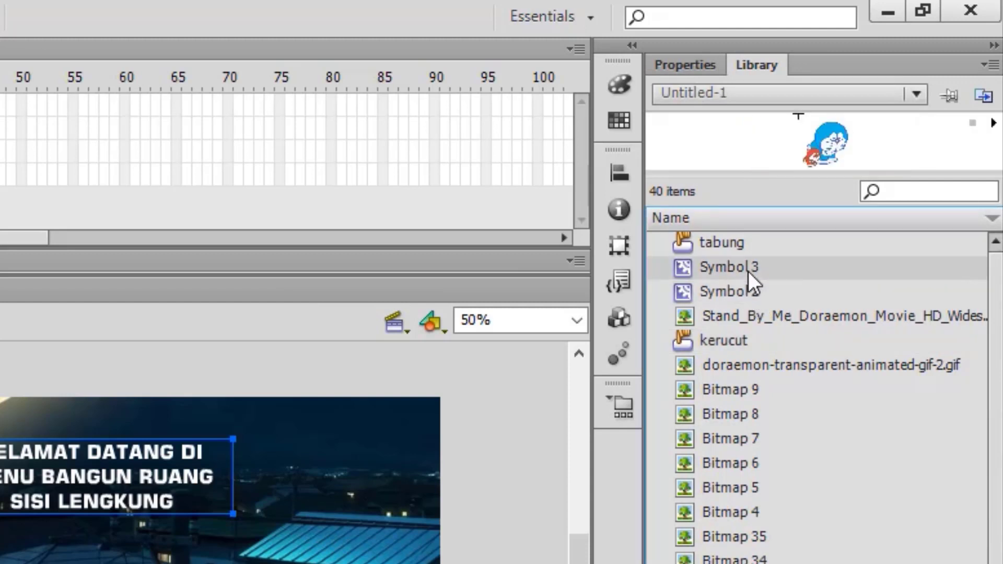
left_click(752, 286)
left_click(752, 274)
left_click(752, 285)
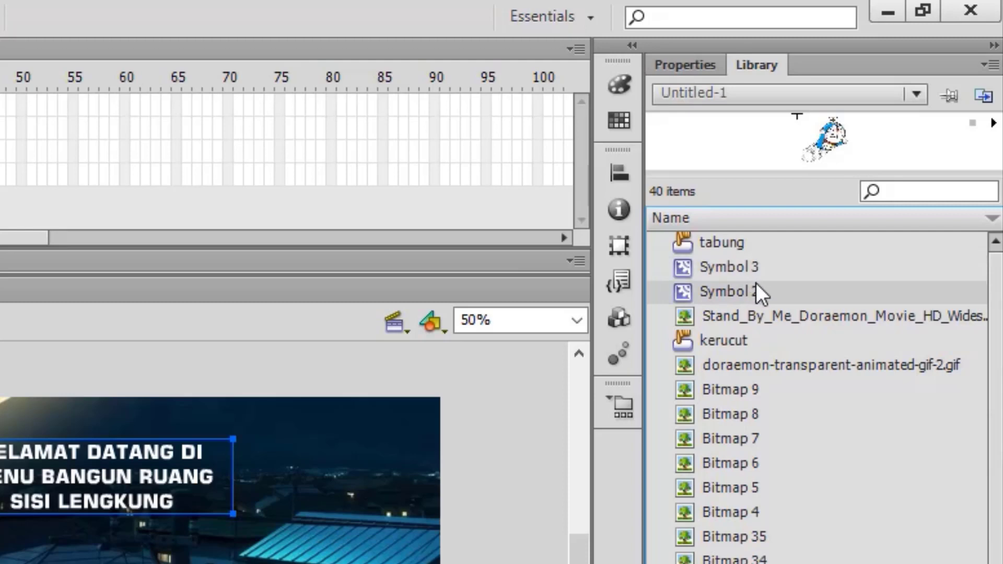
left_click_drag(754, 288, 96, 563)
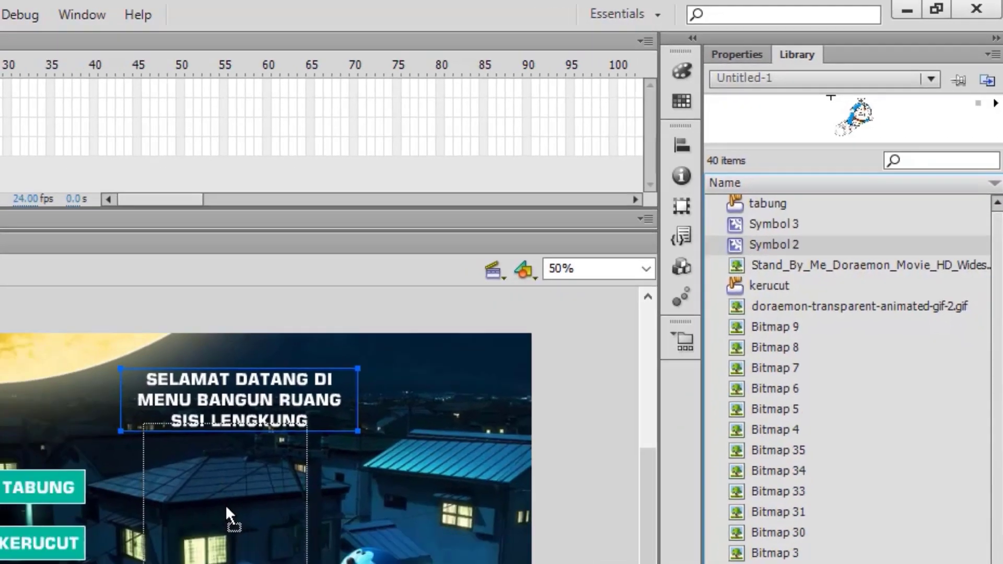
left_click_drag(484, 364, 489, 363)
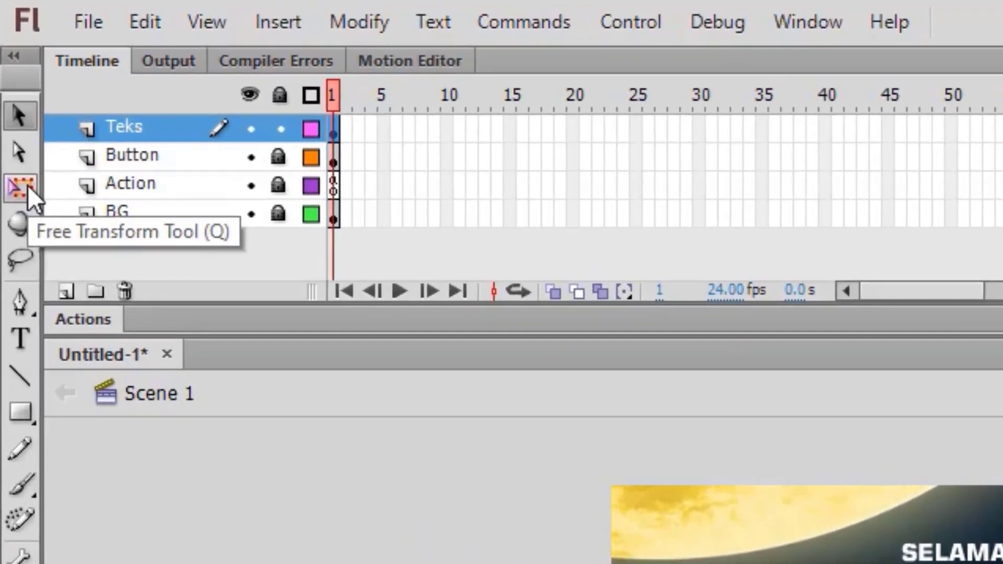
Step: Enlarge the Doraemon with Free Transform and move it beside the rooftop pair
left_click(11, 91)
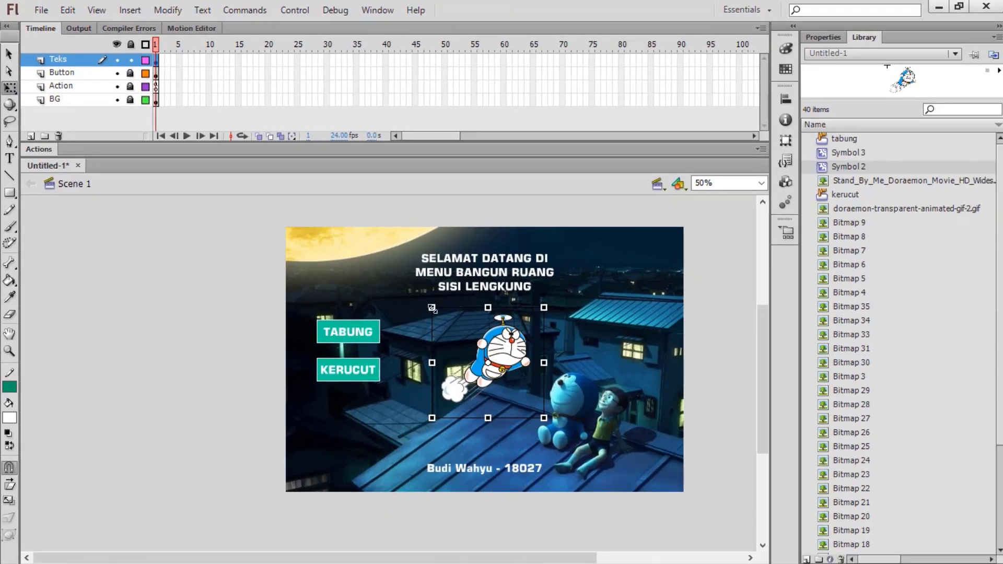
left_click_drag(432, 308, 419, 296)
left_click_drag(510, 335, 518, 352)
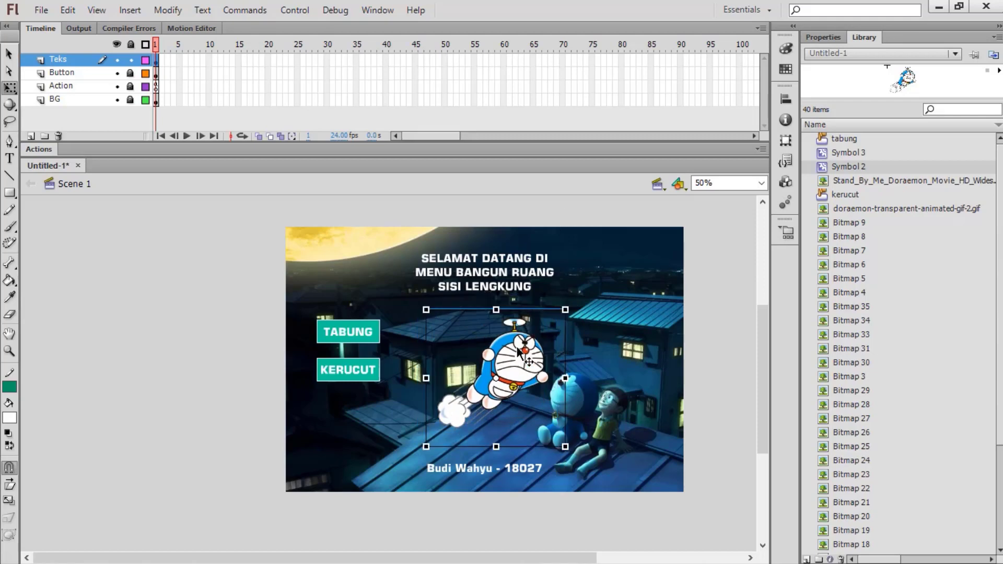
left_click(161, 62)
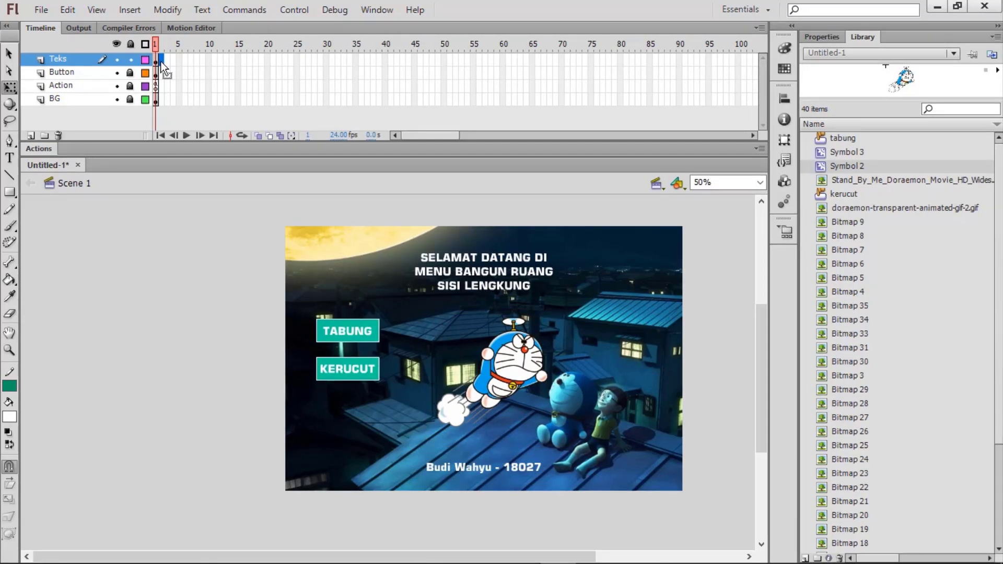
Step: Insert a keyframe at Teks frame 2 and delete the flying Doraemon from it
right_click(161, 62)
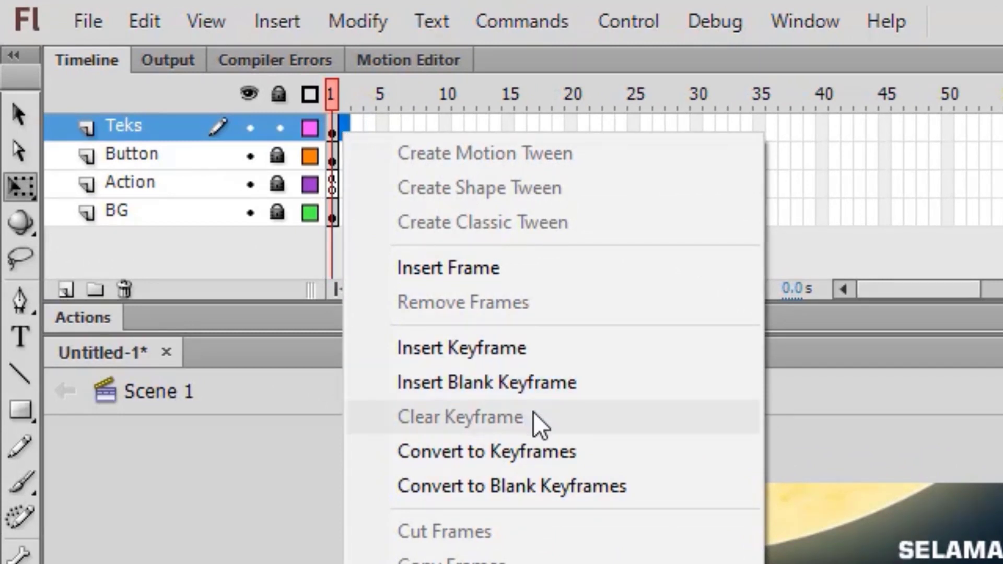
left_click(570, 360)
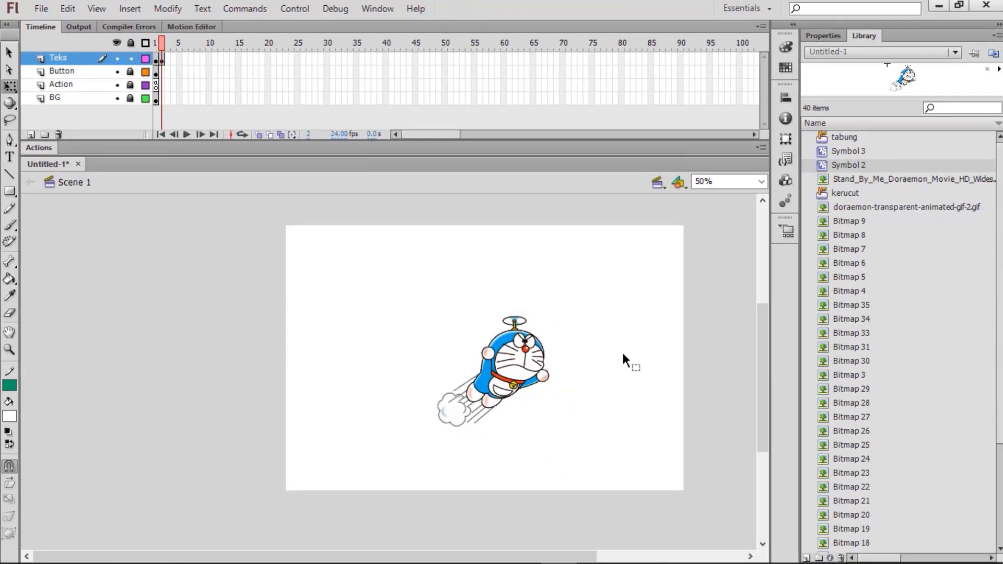
left_click(526, 354)
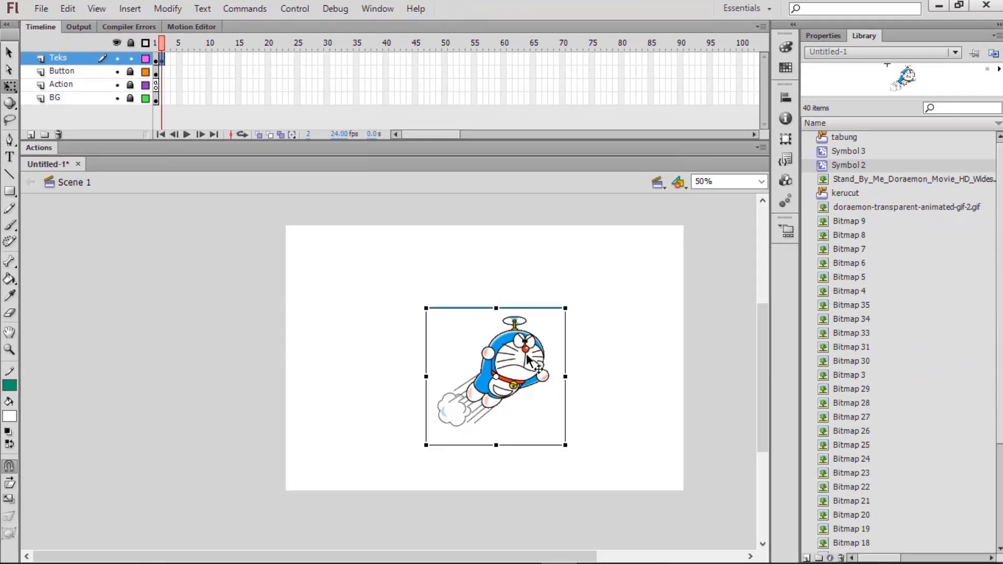
key("Delete")
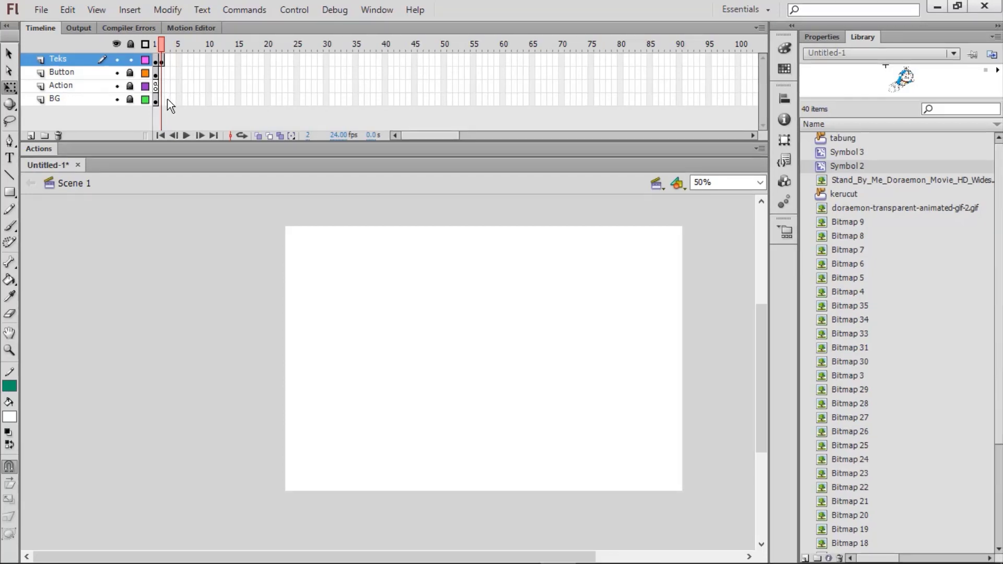
Step: Extend BG to frame 3, add frame-3 keyframes on Teks and Button, and unlock Button
right_click(167, 98)
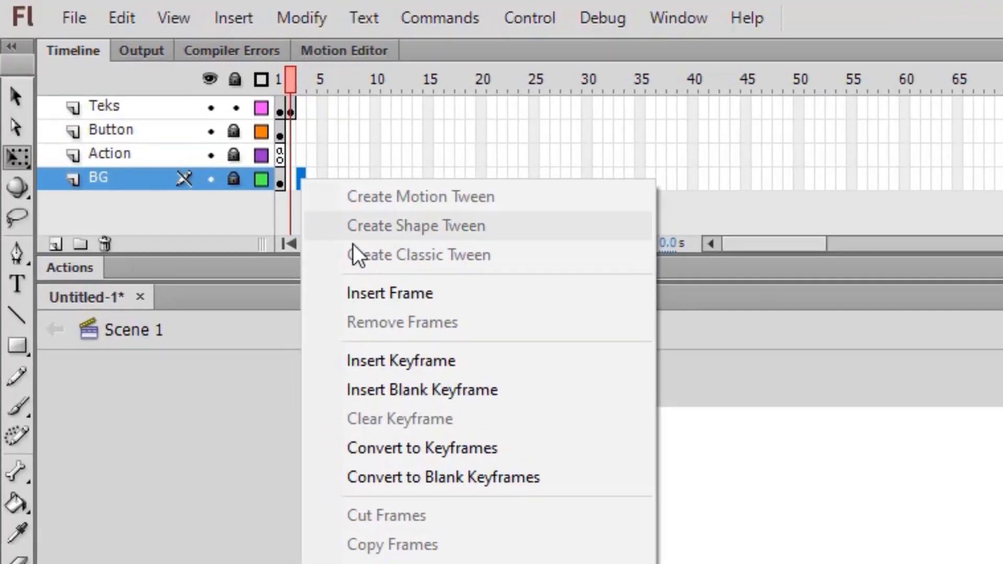
left_click(425, 306)
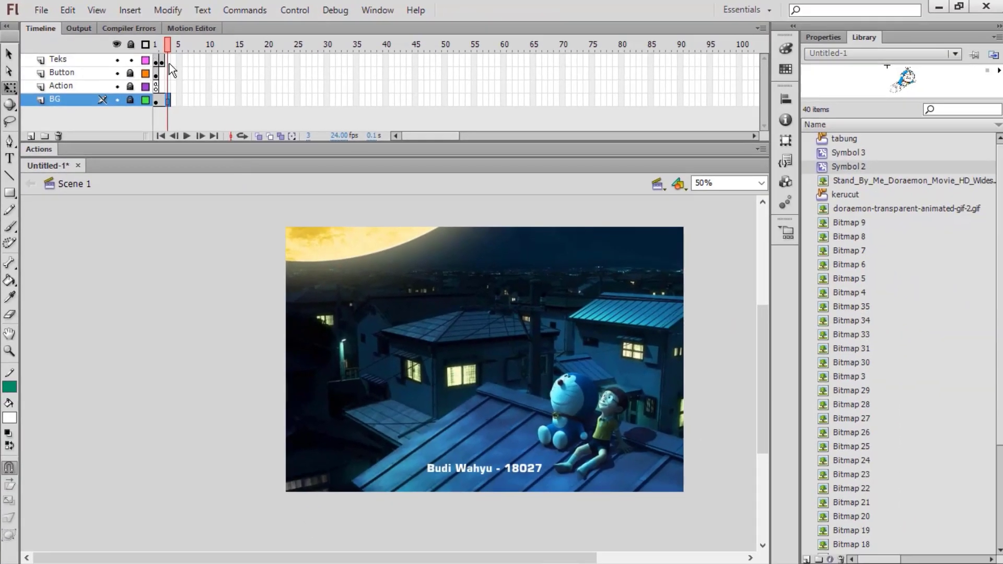
left_click(169, 61)
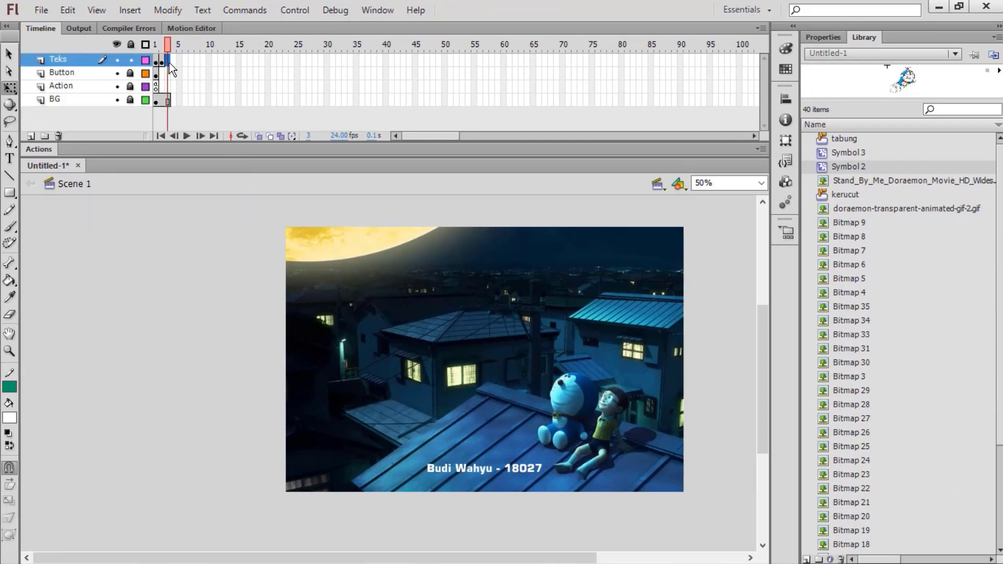
right_click(170, 63)
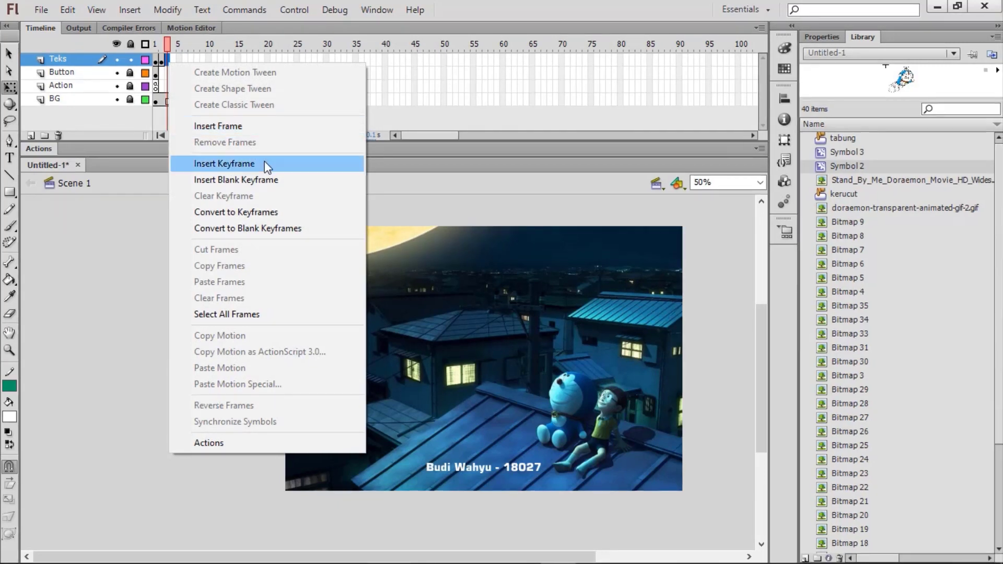
left_click(267, 166)
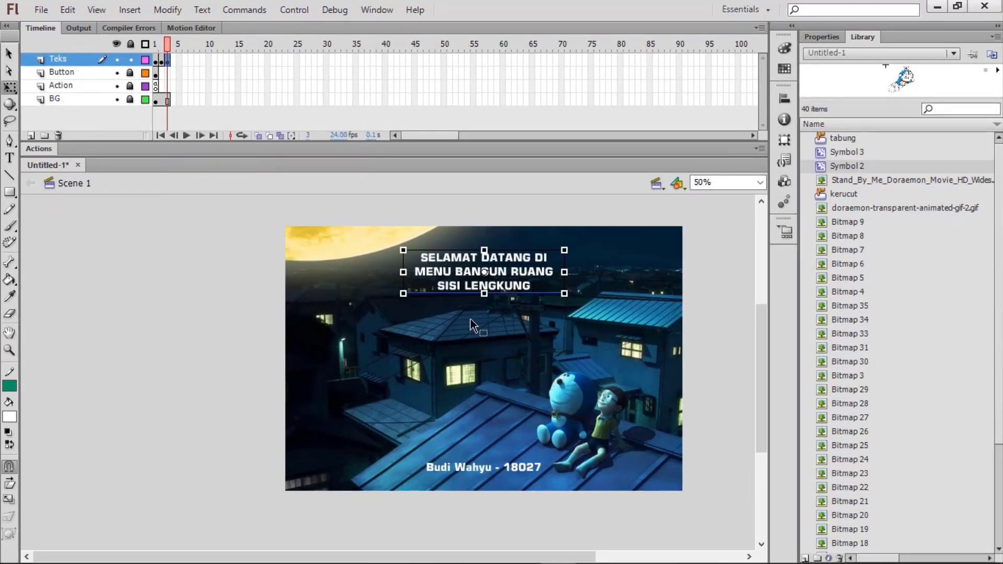
left_click(169, 73)
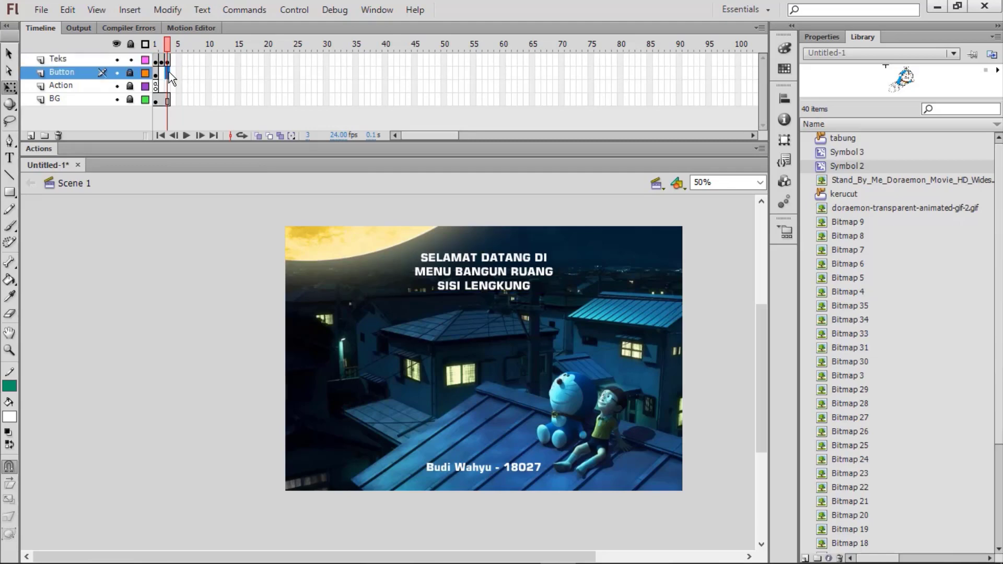
right_click(169, 72)
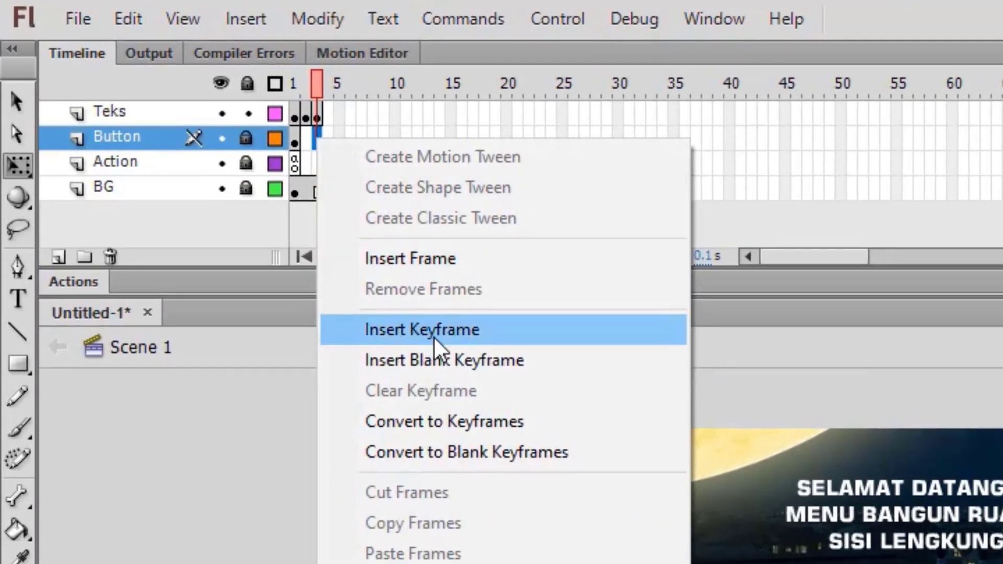
left_click(494, 332)
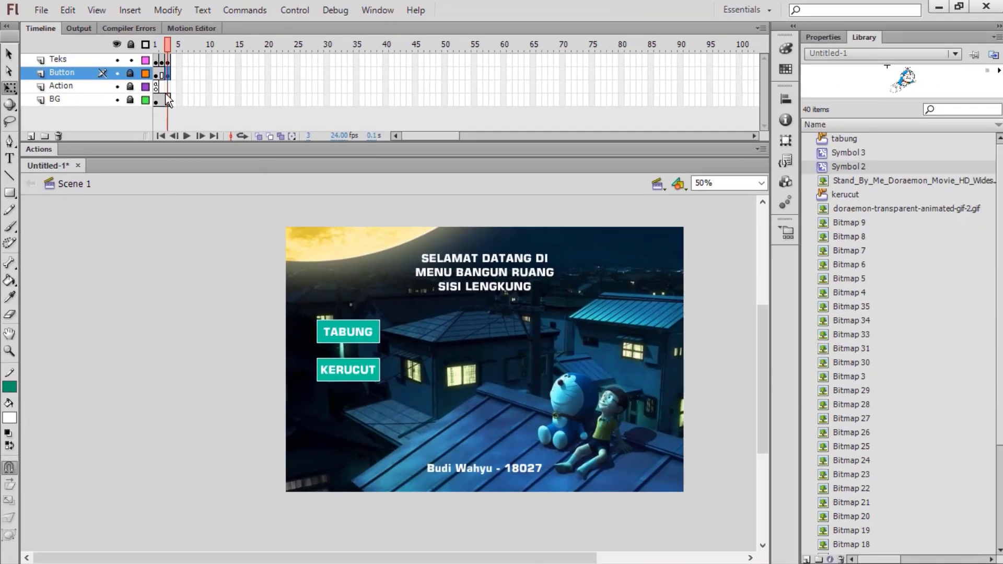
left_click(130, 74)
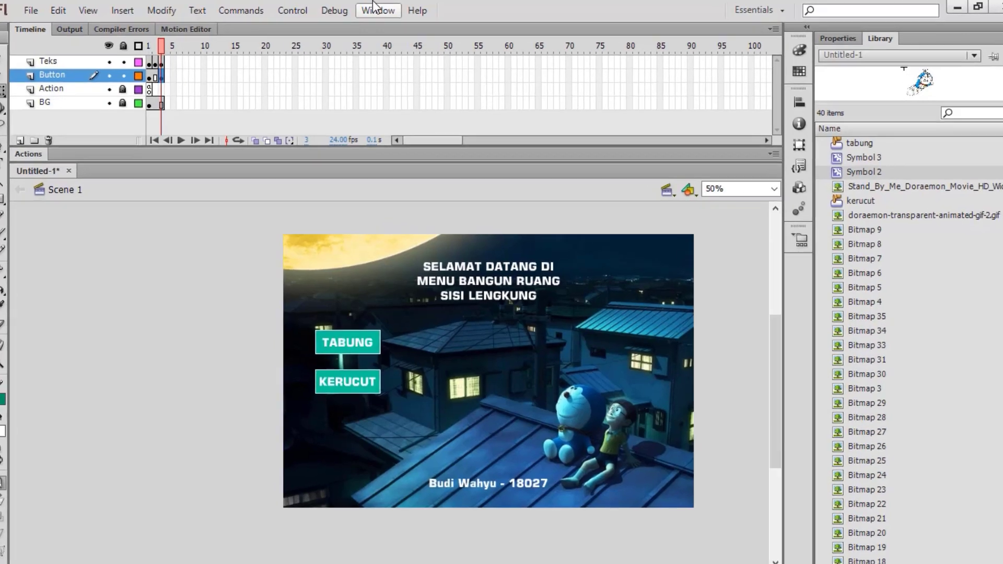
Step: Place the 'tube blue' button from the Buttons common library's 'buttons tube' folder below KERUCUT
left_click(377, 10)
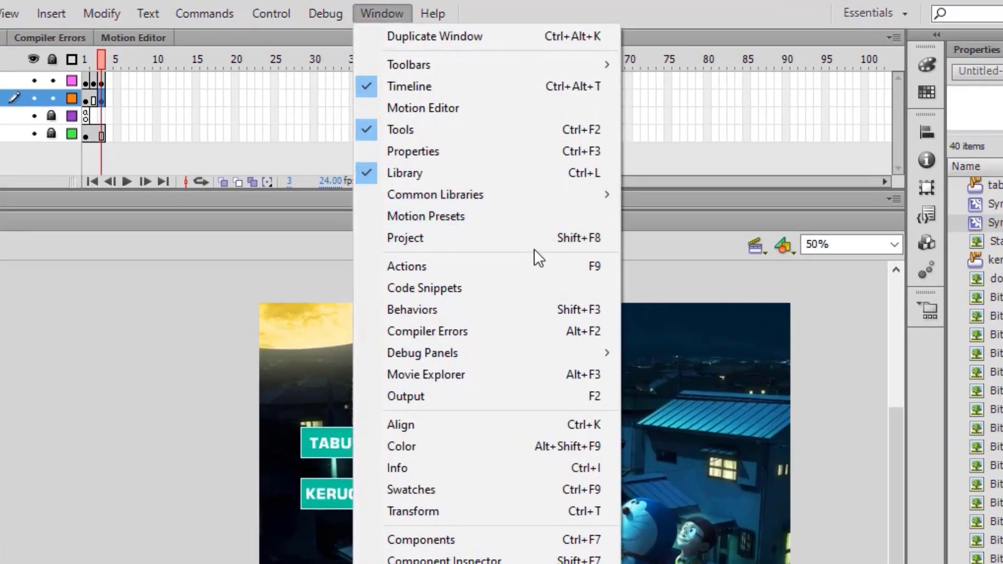
mouse_move(589, 203)
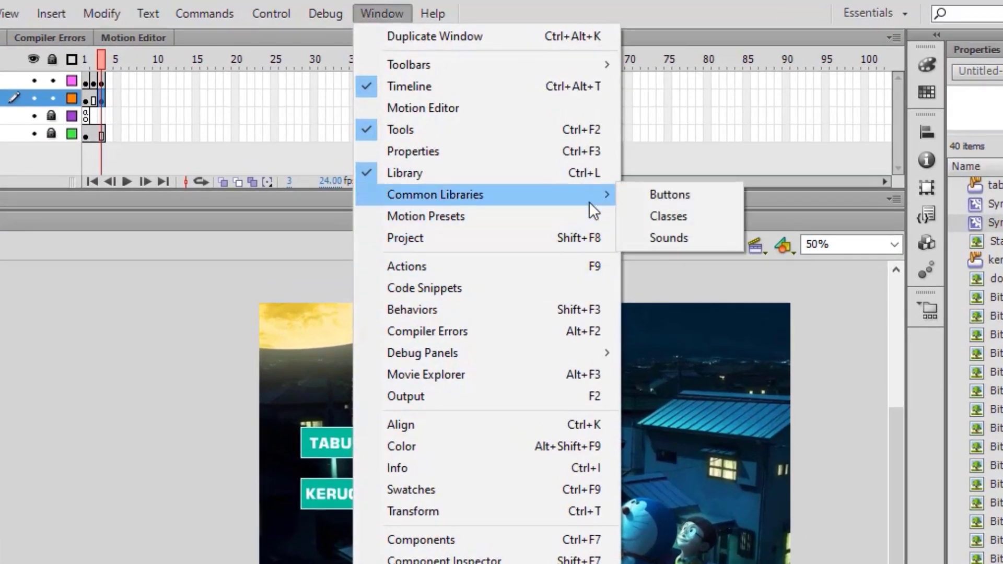
left_click(682, 195)
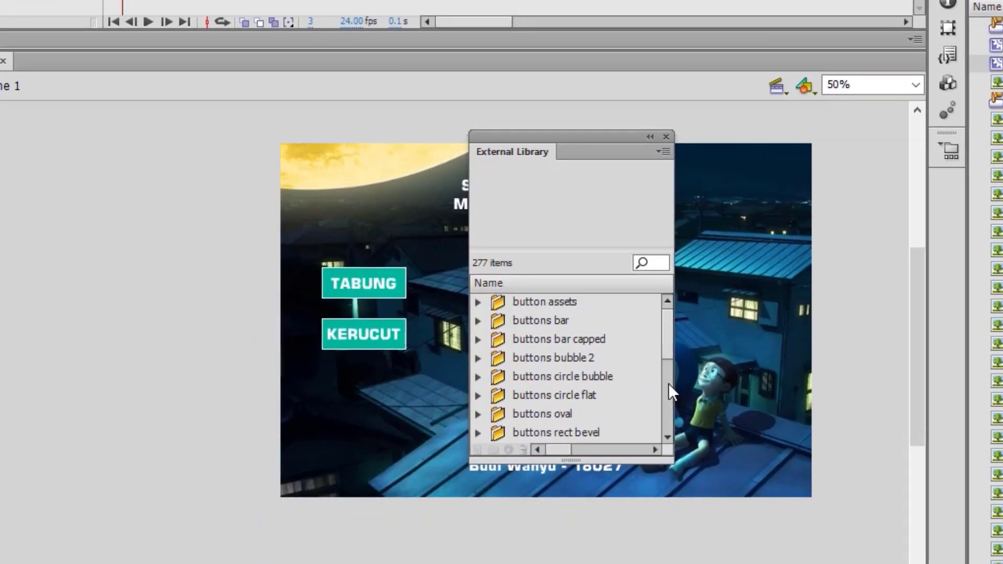
left_click(669, 384)
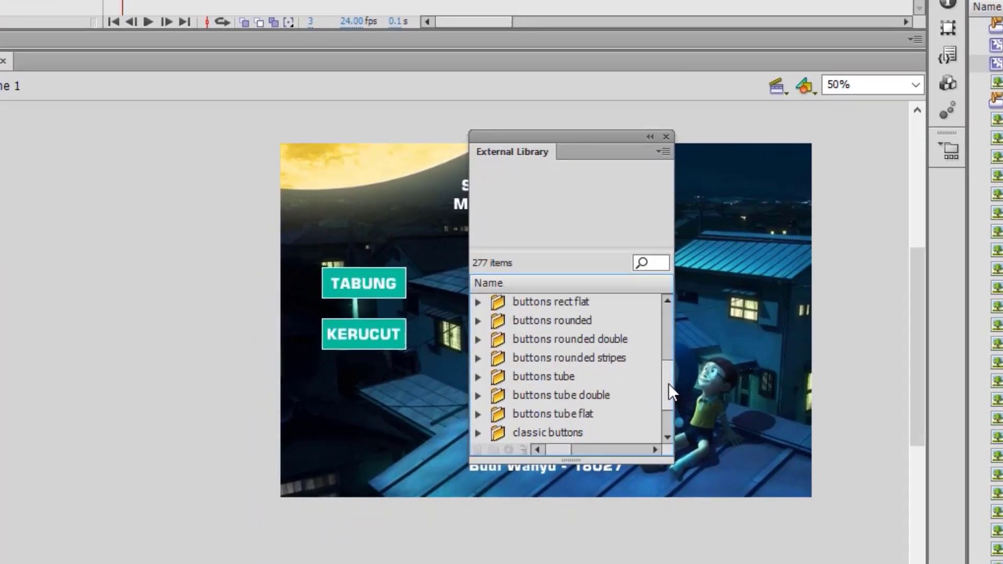
left_click(477, 377)
left_click(541, 399)
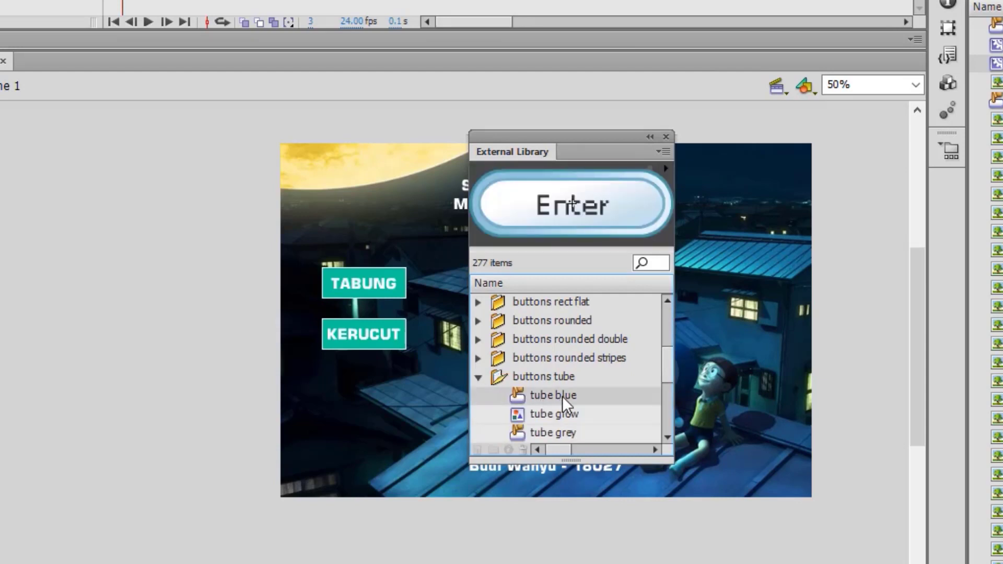
left_click_drag(349, 389, 350, 395)
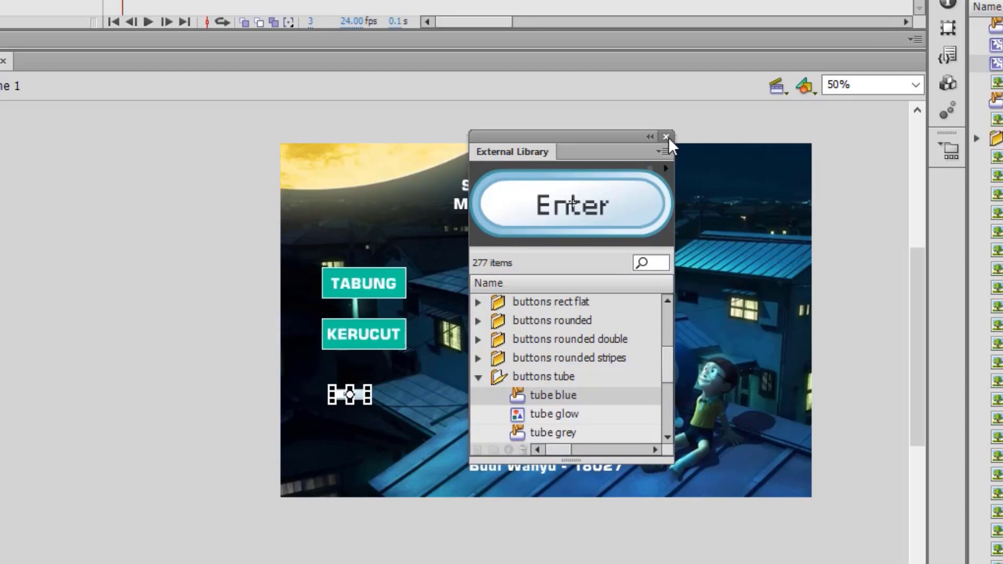
left_click(666, 137)
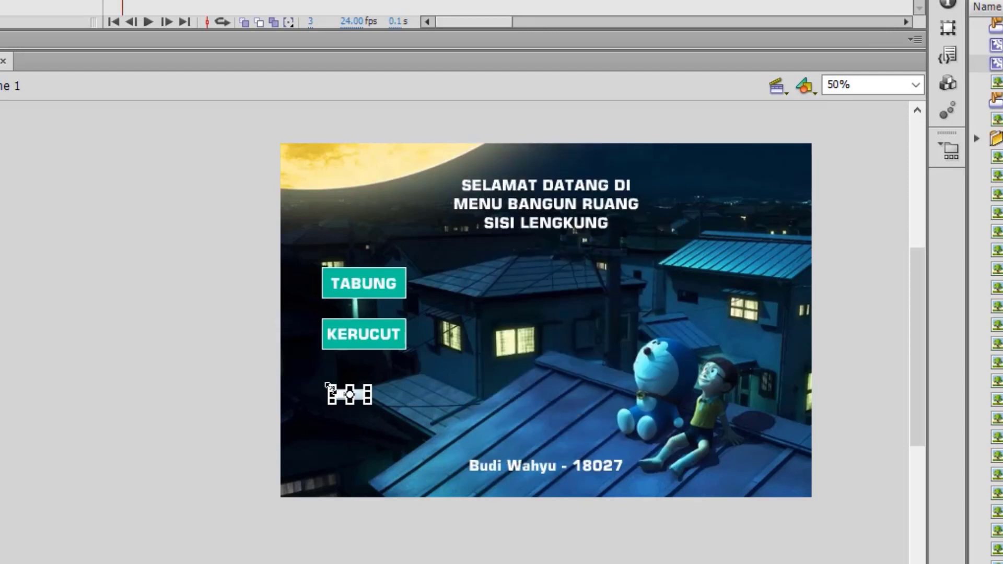
Step: Resize the Enter button and line it up under KERUCUT
left_click_drag(328, 387, 306, 367)
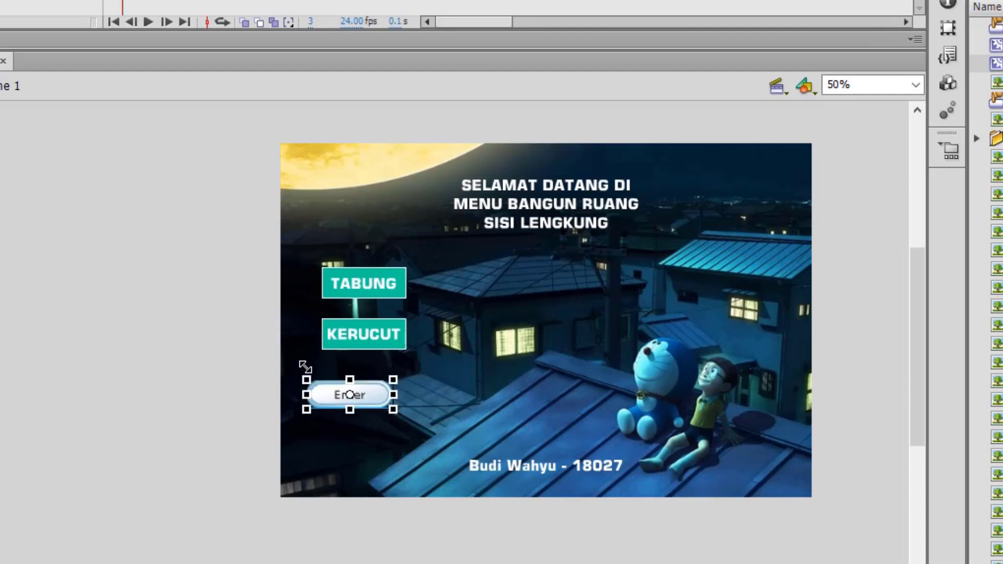
left_click_drag(365, 395, 377, 391)
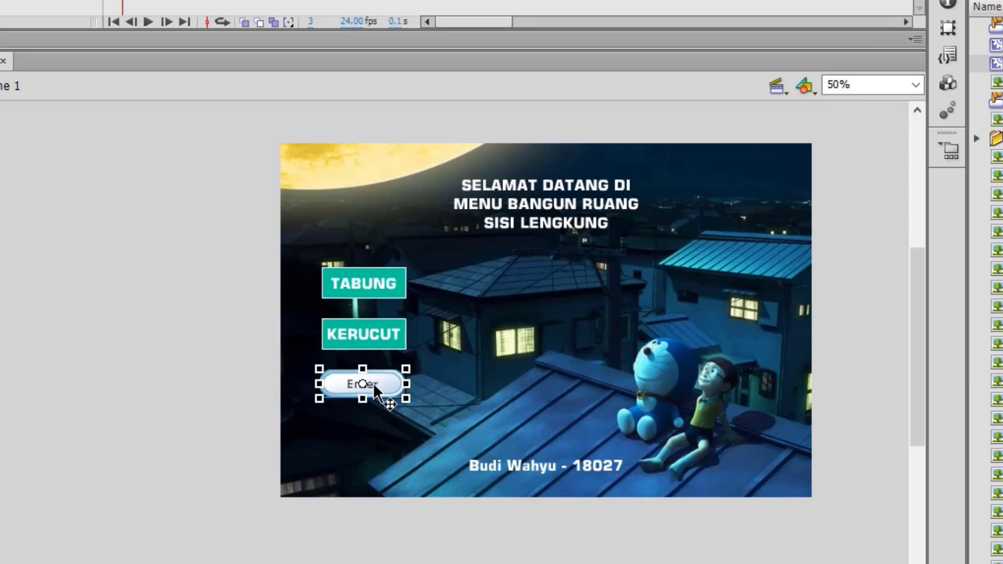
key("Right")
key("Right")
key("Right")
key("Right")
key("Right")
key("Right")
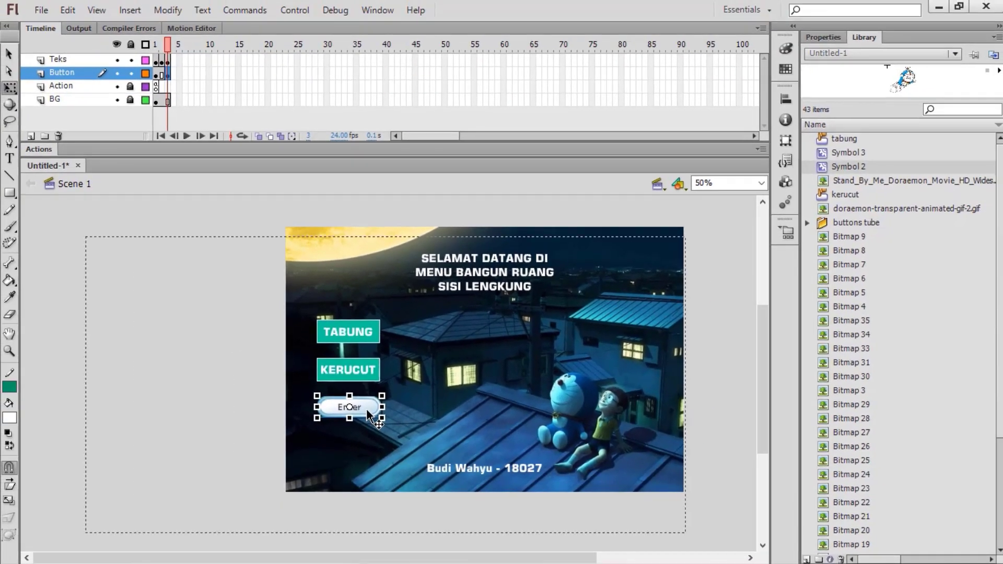
Step: Inside the tube button, replace the 'Enter' text with 'HOME', relock its layer, and return to Scene 1
double_click(390, 391)
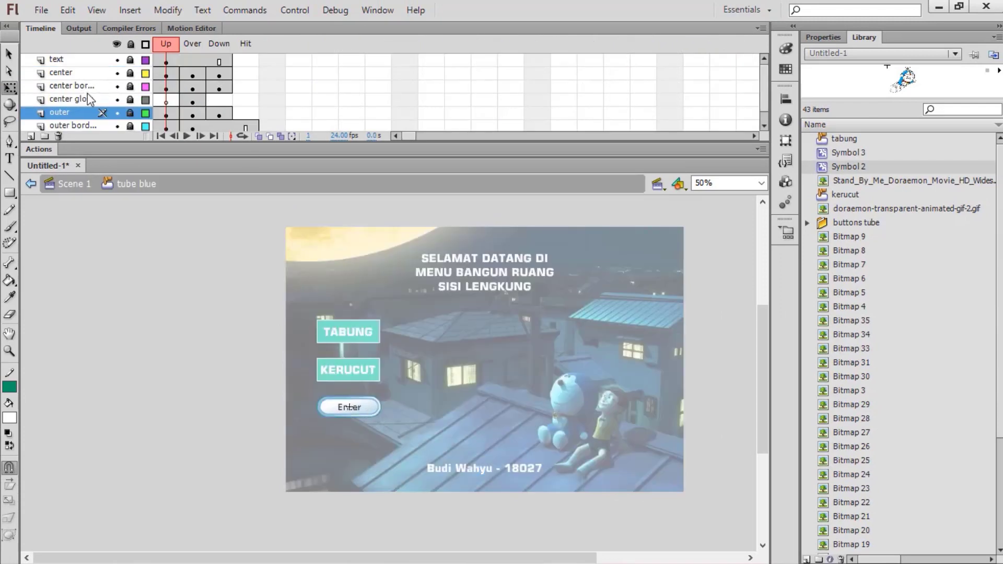
left_click(71, 59)
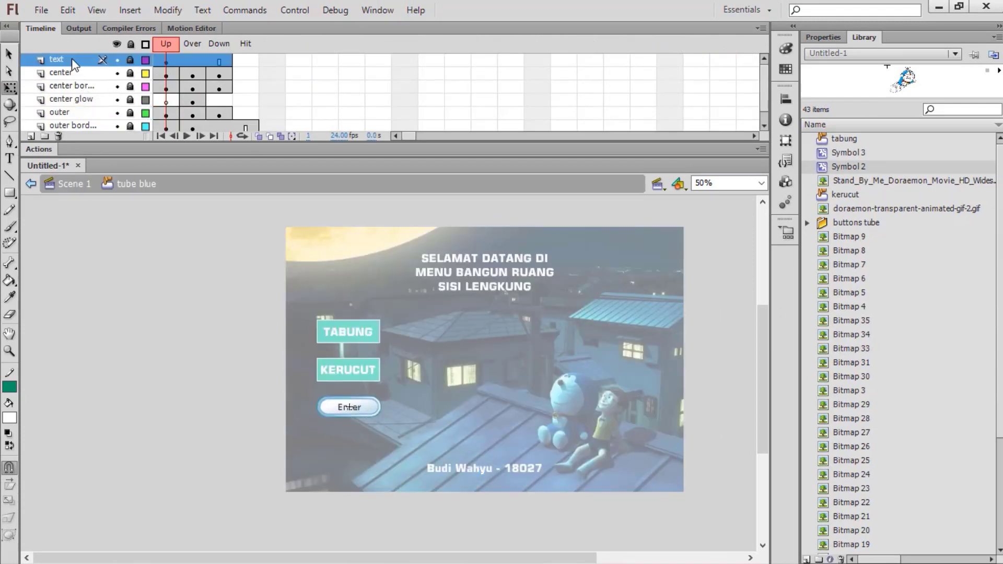
left_click(131, 60)
left_click(358, 410)
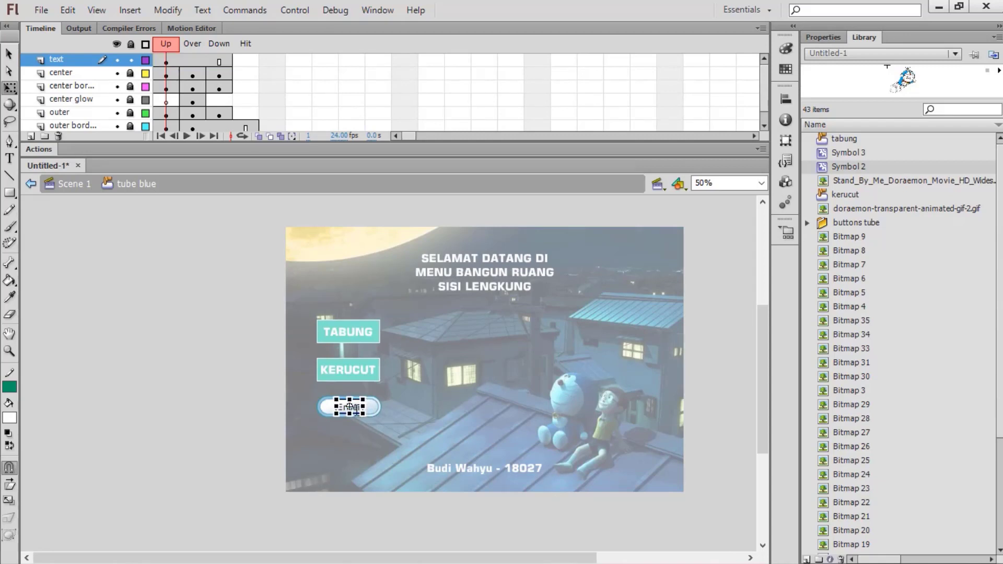
double_click(357, 409)
double_click(357, 410)
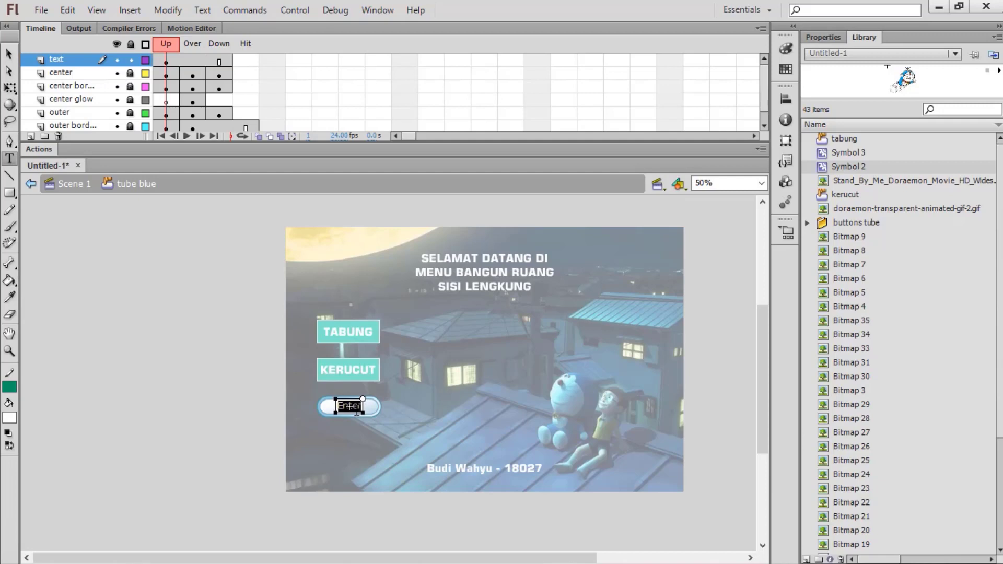
type("HOME")
left_click(8, 54)
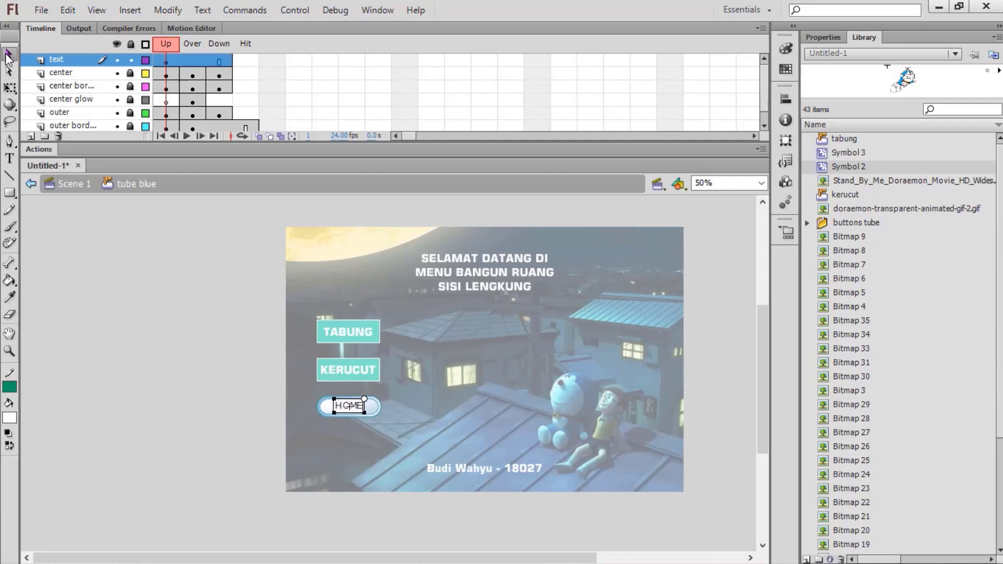
left_click(130, 60)
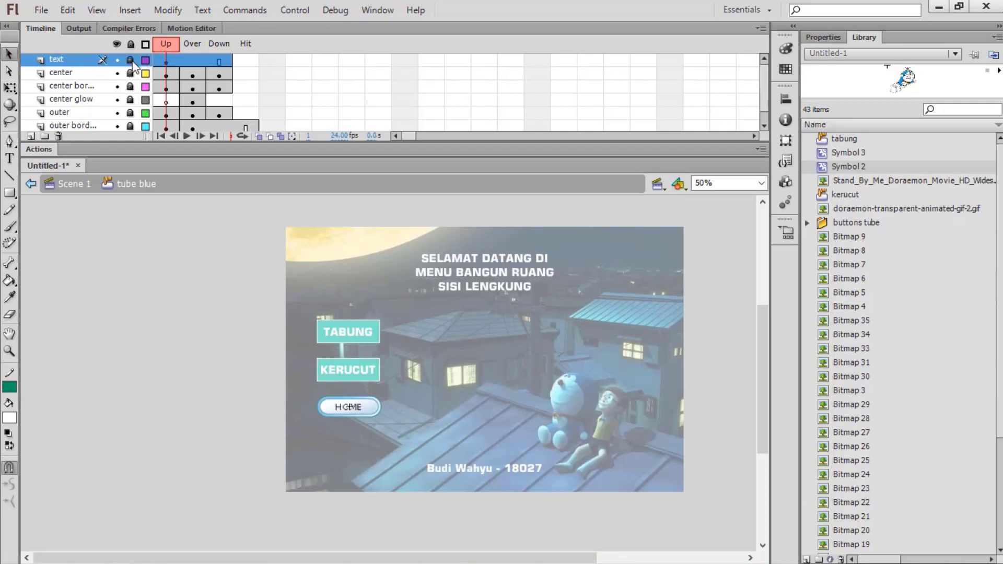
double_click(422, 372)
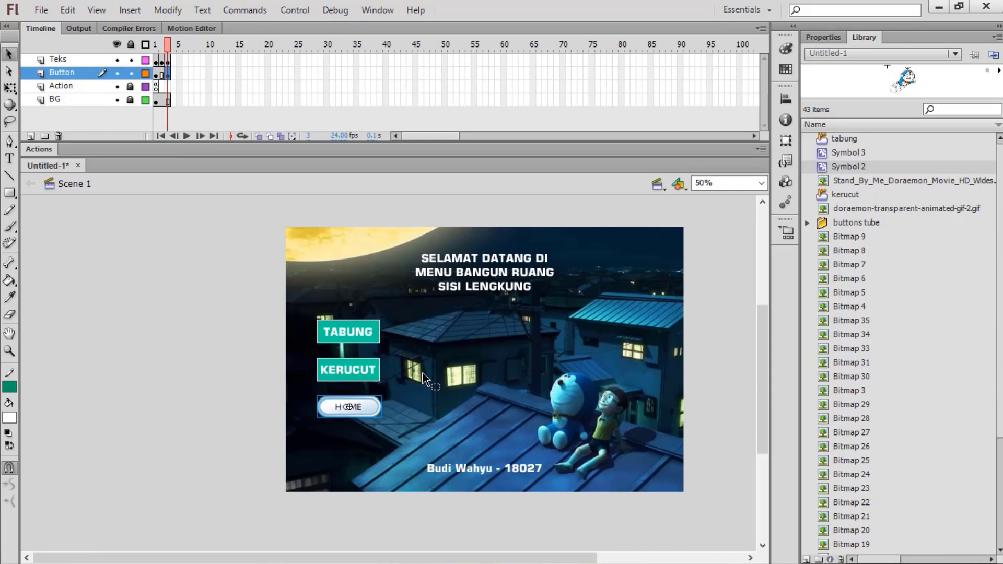
Step: Nudge the HOME button left, then drag the blue Doraemon picture from the Library onto frame 2
key("Left")
key("Left")
key("Left")
key("Left")
key("Left")
key("Left")
left_click(158, 61)
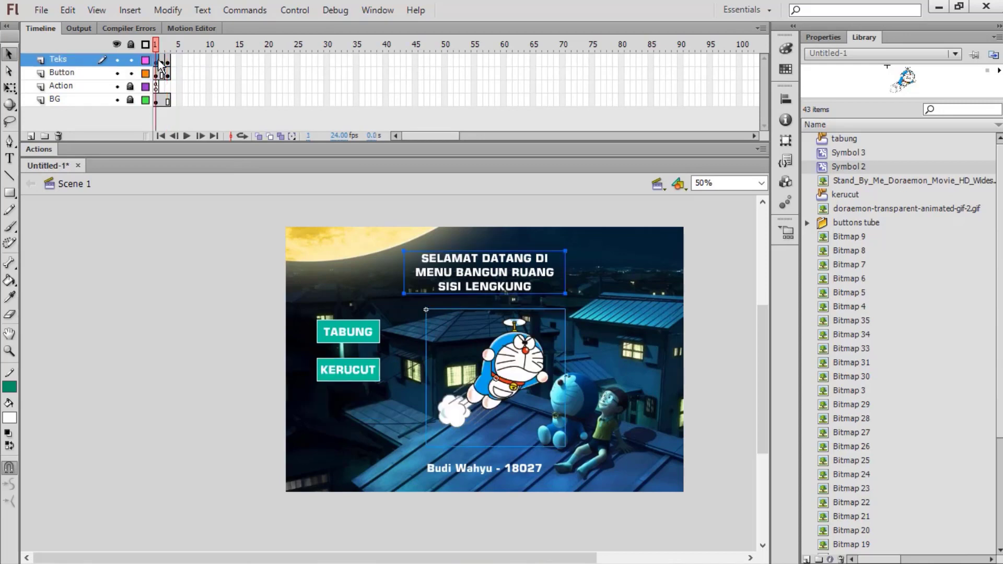
left_click(162, 57)
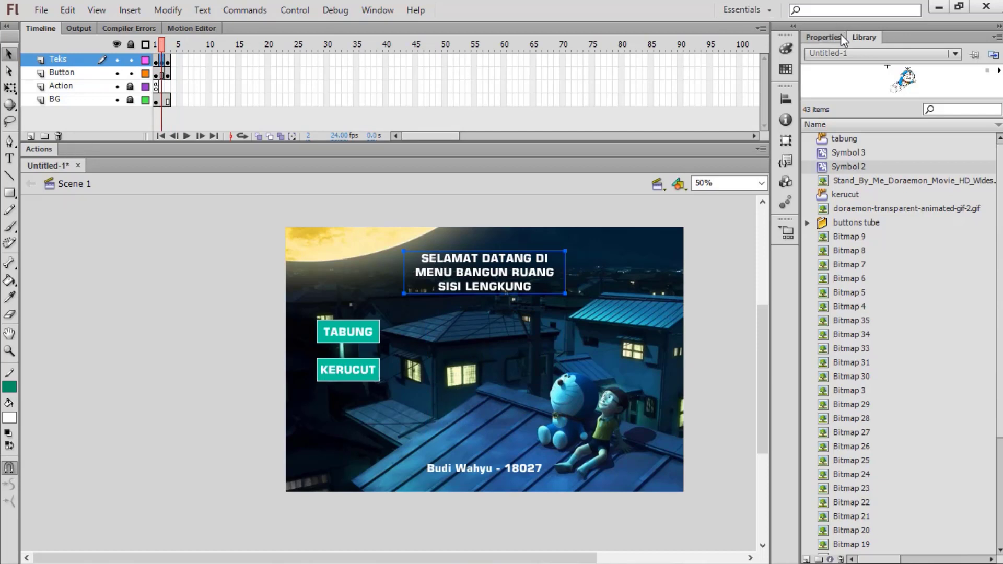
left_click(891, 208)
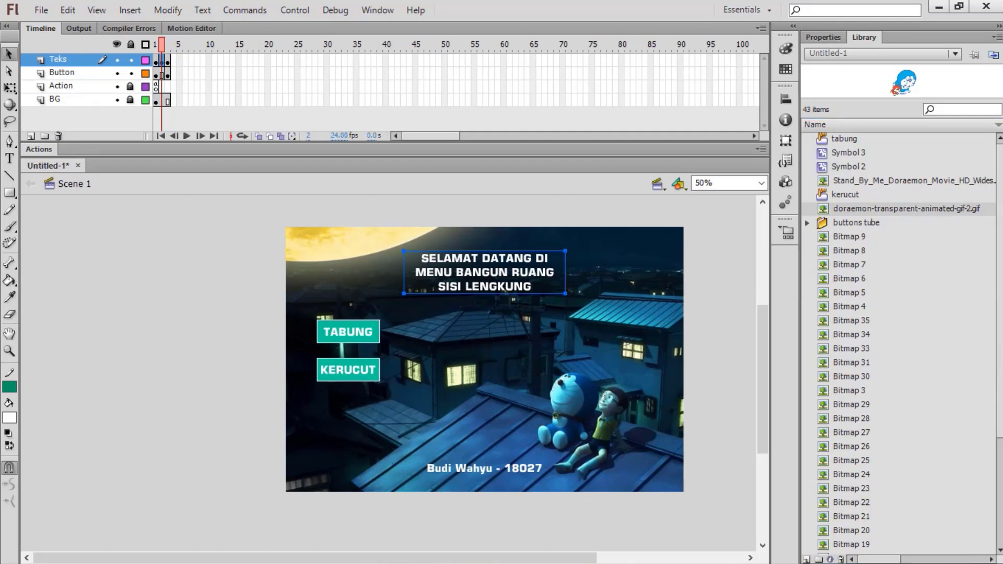
scroll(899, 339, "down", 4)
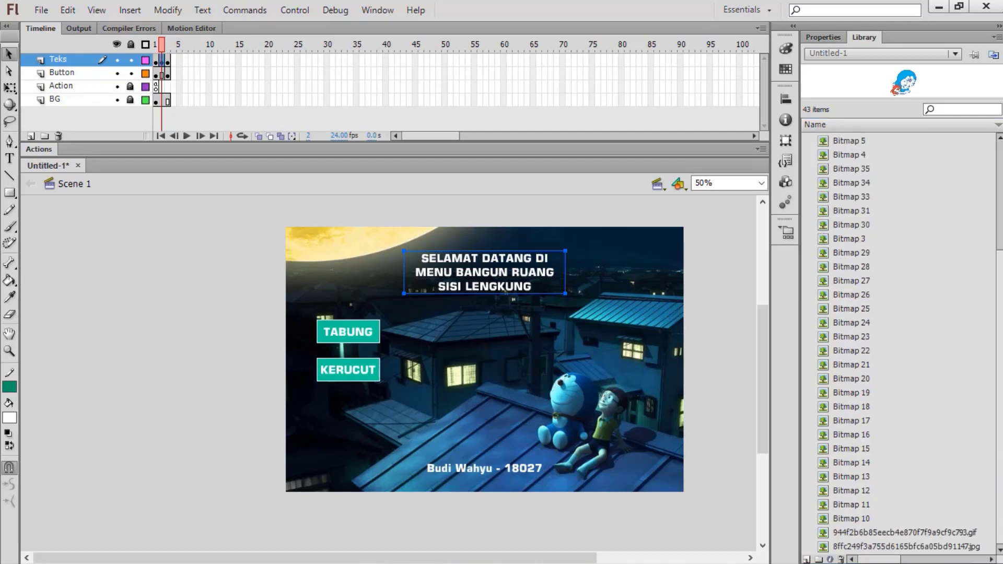
left_click(943, 529)
left_click(938, 547)
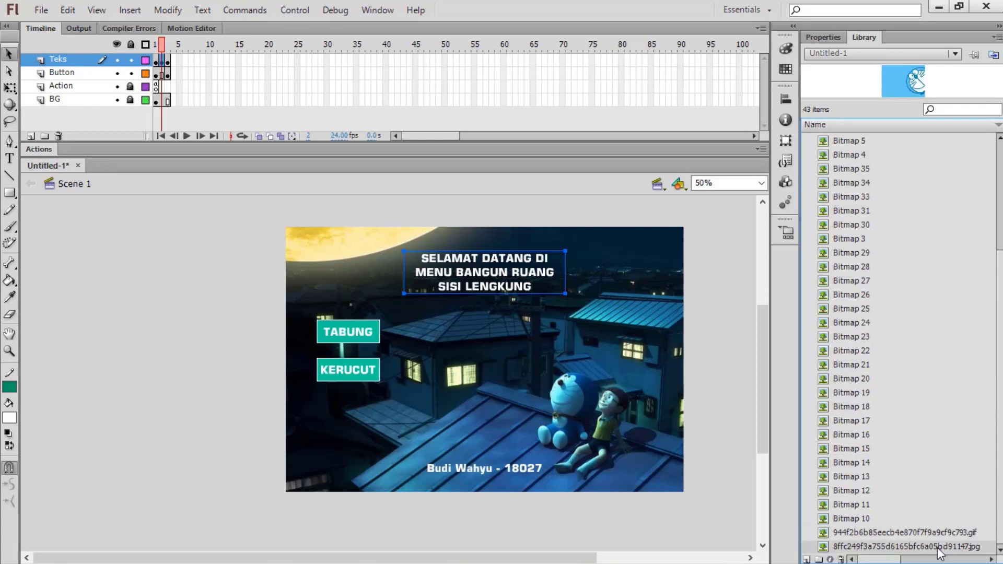
left_click_drag(939, 553, 733, 452)
left_click_drag(569, 372, 563, 368)
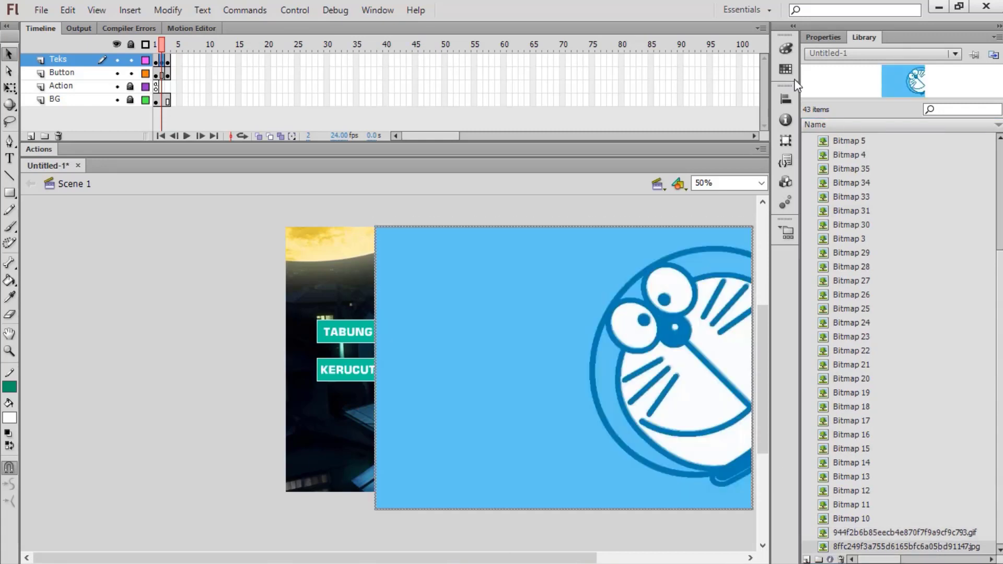
Step: Resize the blue Doraemon picture to W 720, H 400 and move it beside TABUNG and KERUCUT
left_click(823, 34)
left_click(862, 167)
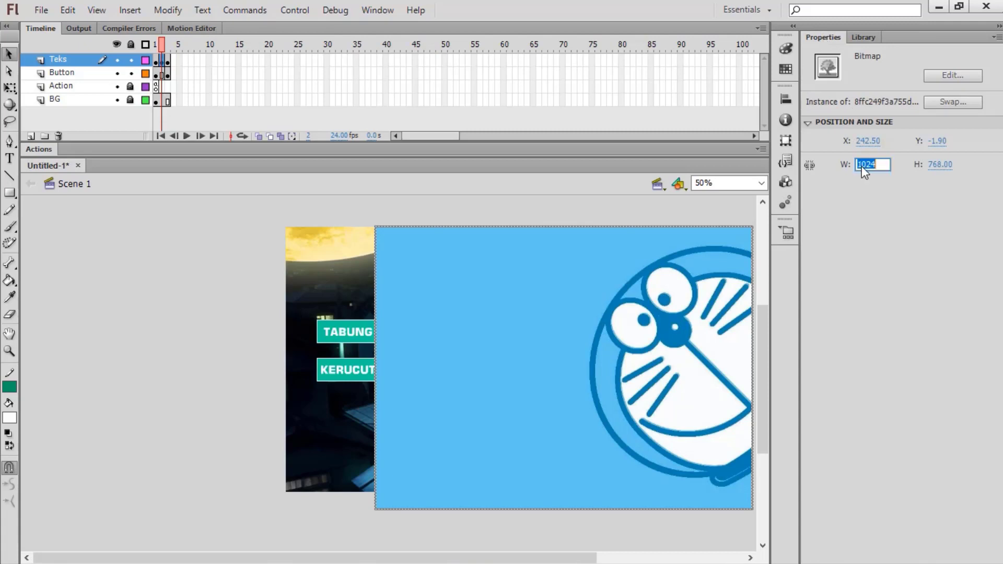
type("720")
key("Return")
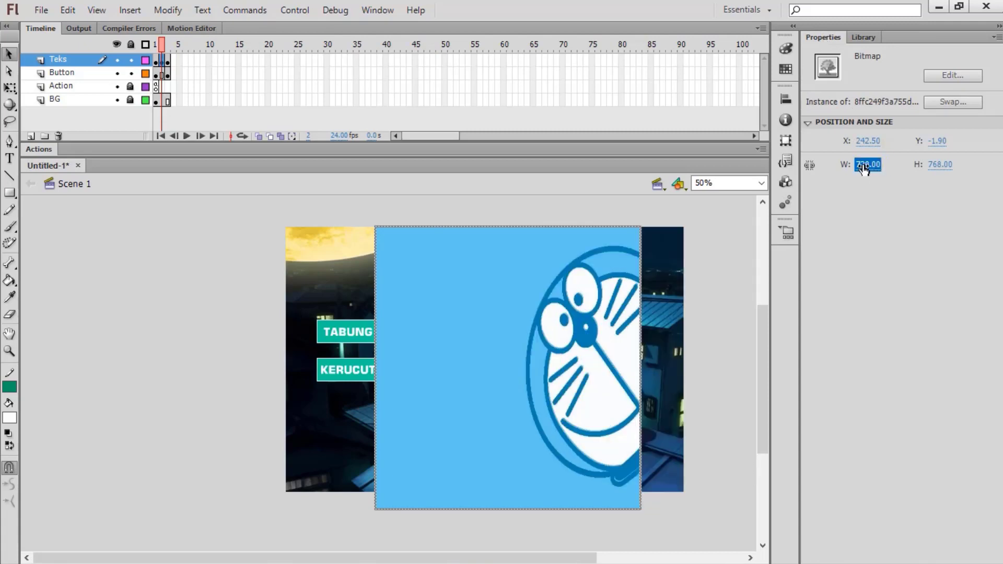
left_click(934, 166)
type("400")
key("Return")
left_click_drag(493, 259, 518, 340)
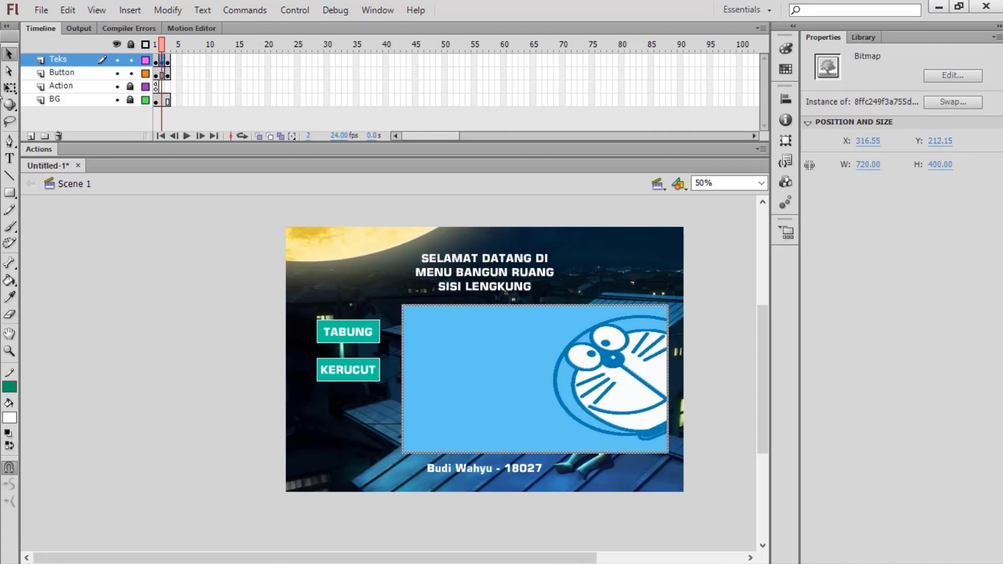
Step: Type the 24 pt Tabung definition on the blue picture, justify it, and lower it
left_click(9, 159)
left_click(414, 338)
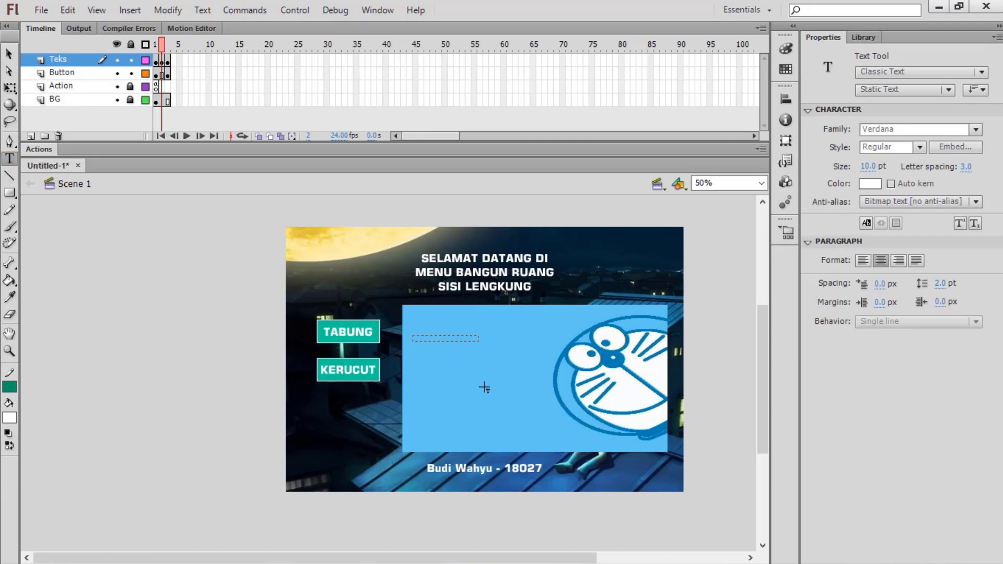
left_click_drag(484, 388, 546, 390)
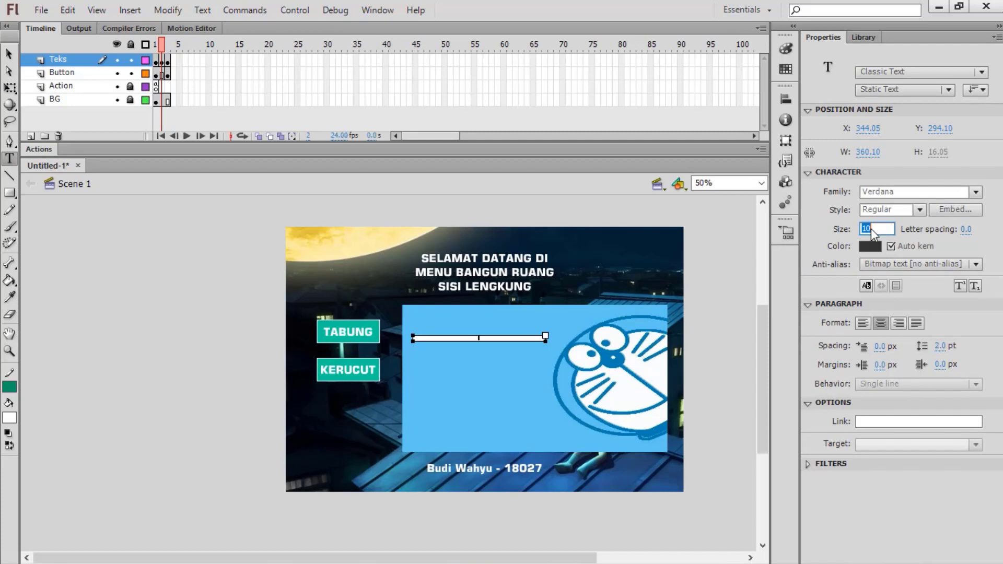
key("Return")
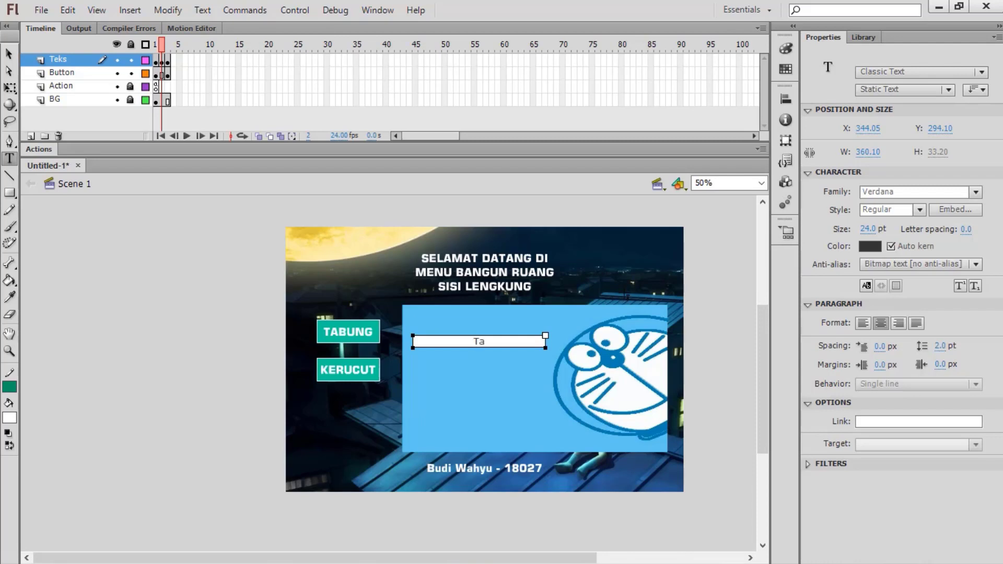
type("bung adalah bangun ruang")
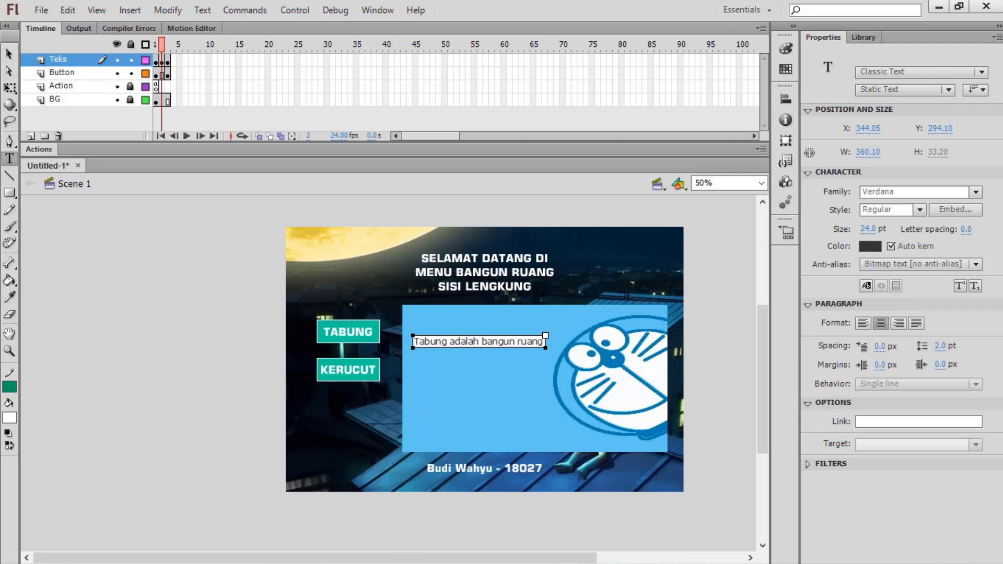
type(" sisi lengkun")
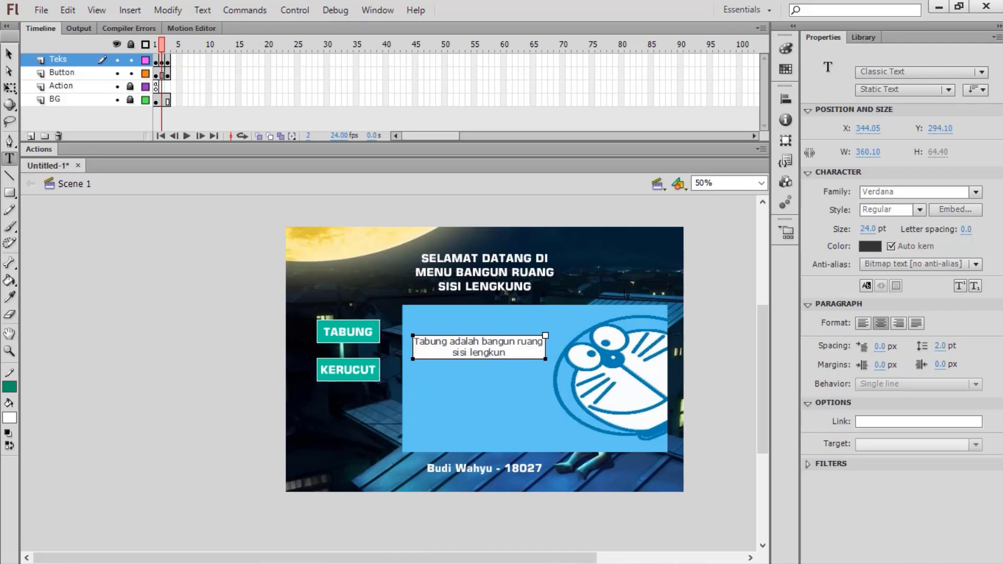
type("g yang terdiri atas")
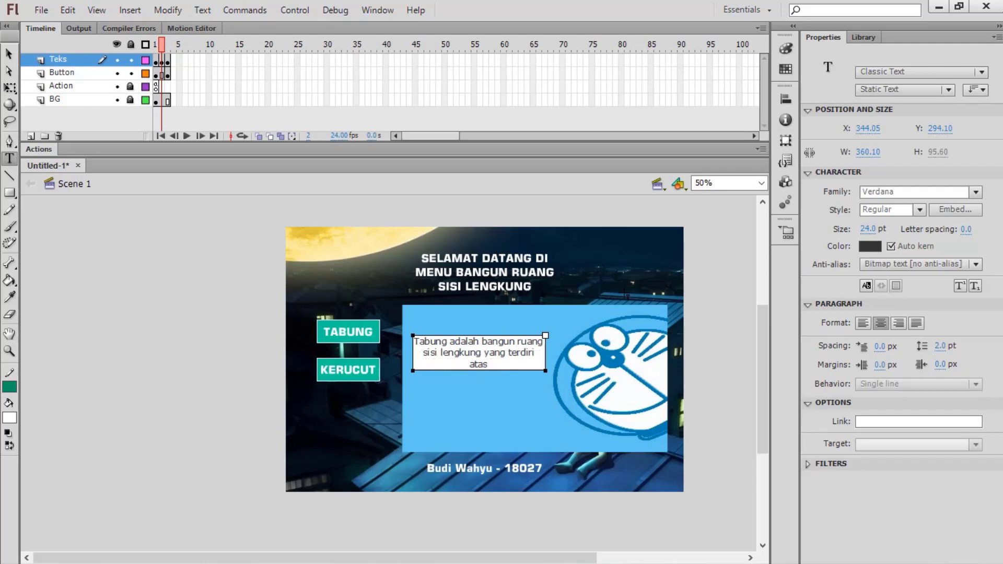
type(" dua buah lingkaran dan")
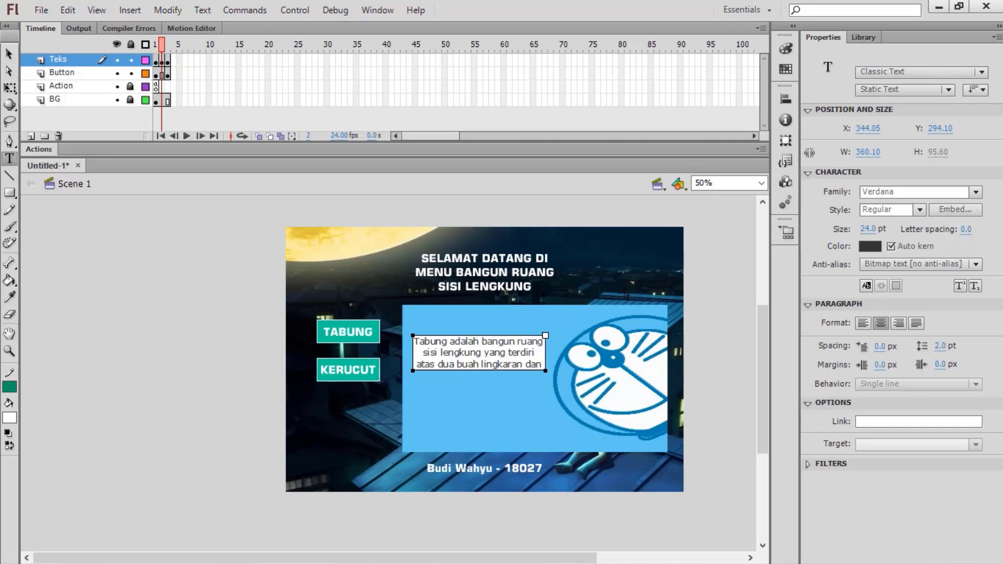
type(" seb.uah perse")
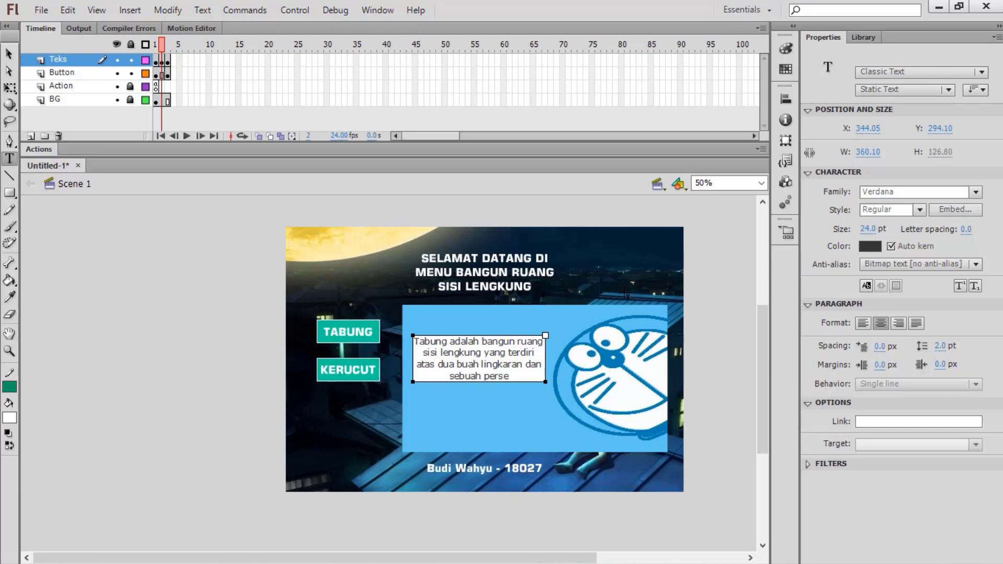
type("gi panjang")
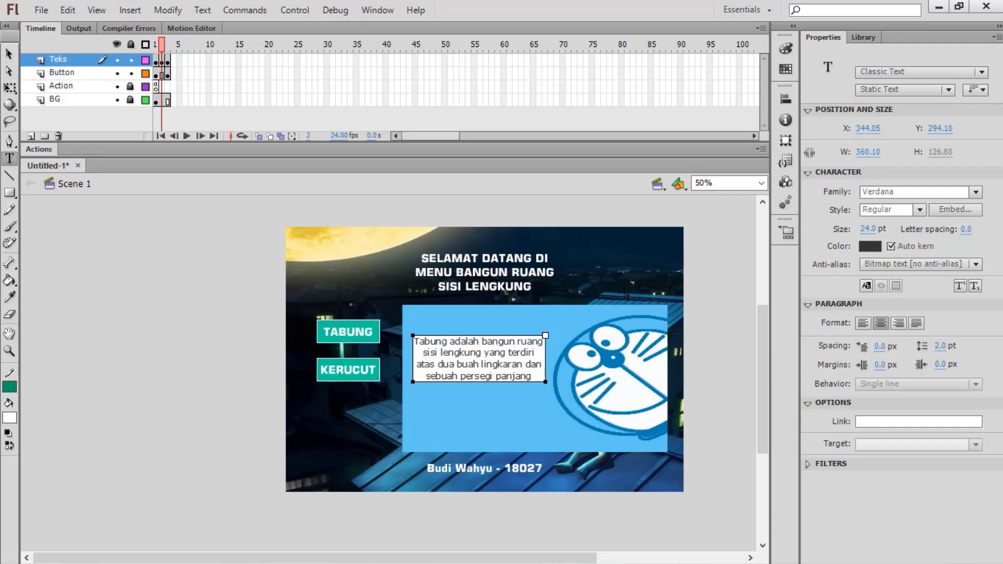
type(".")
left_click(9, 54)
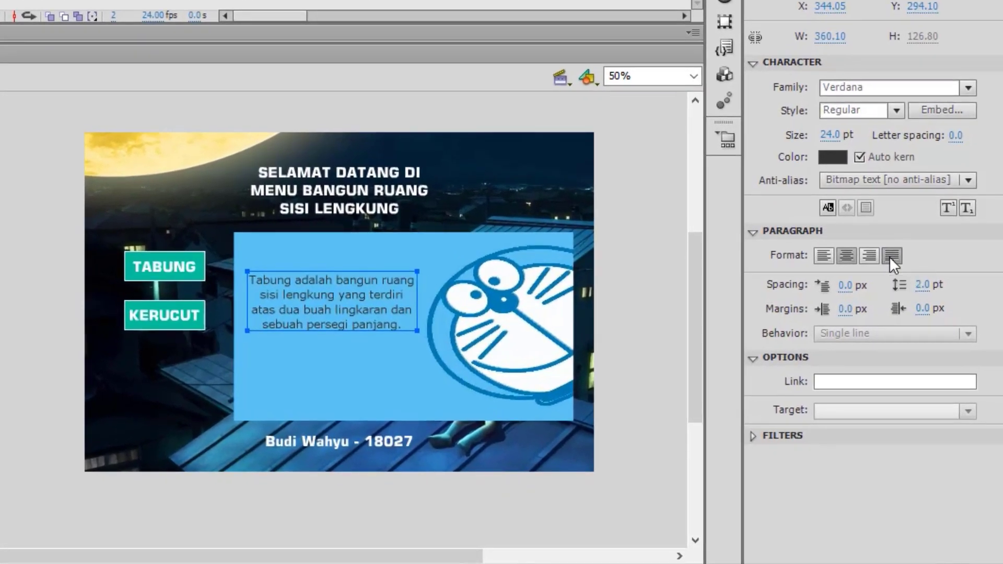
left_click(893, 256)
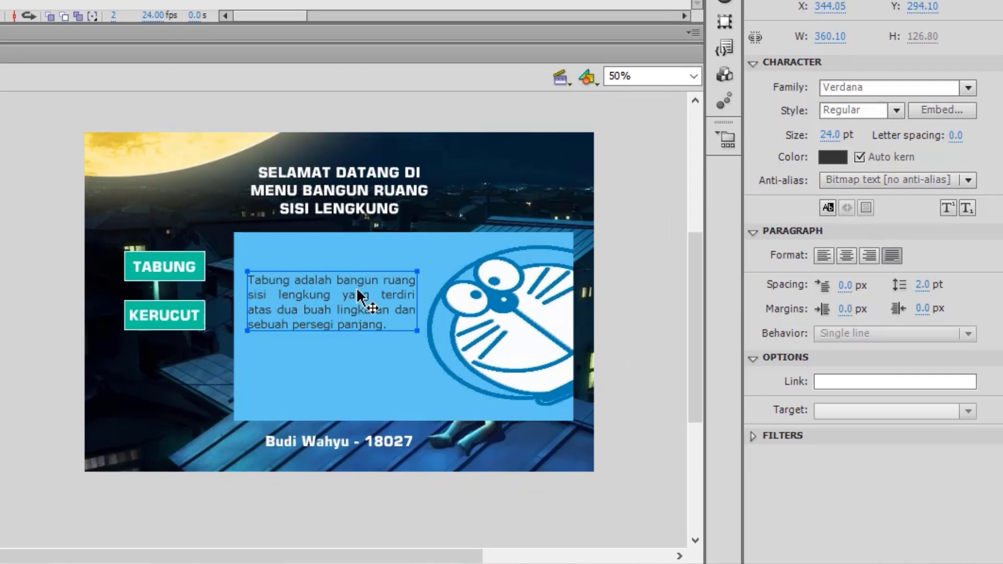
left_click_drag(331, 296, 337, 327)
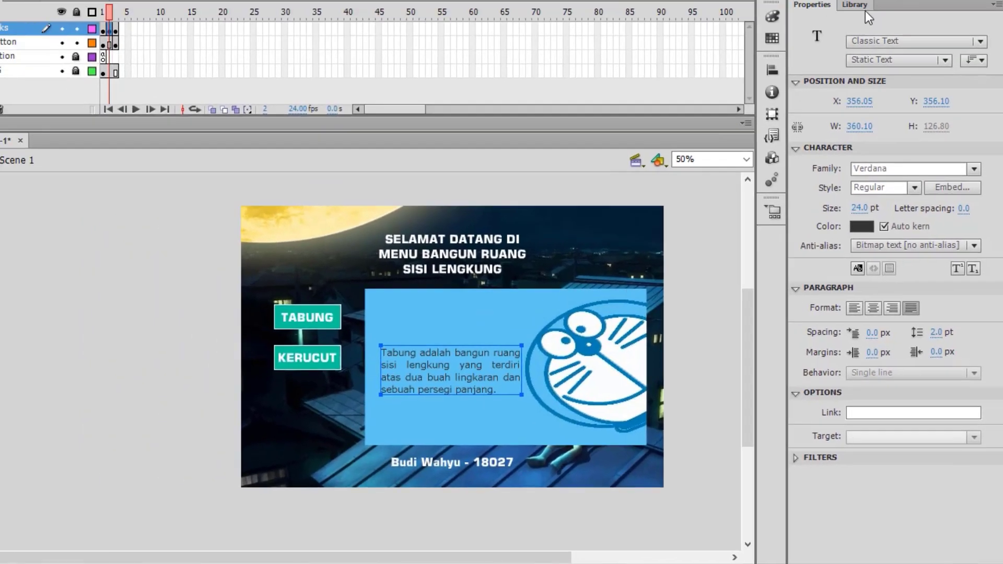
left_click(864, 8)
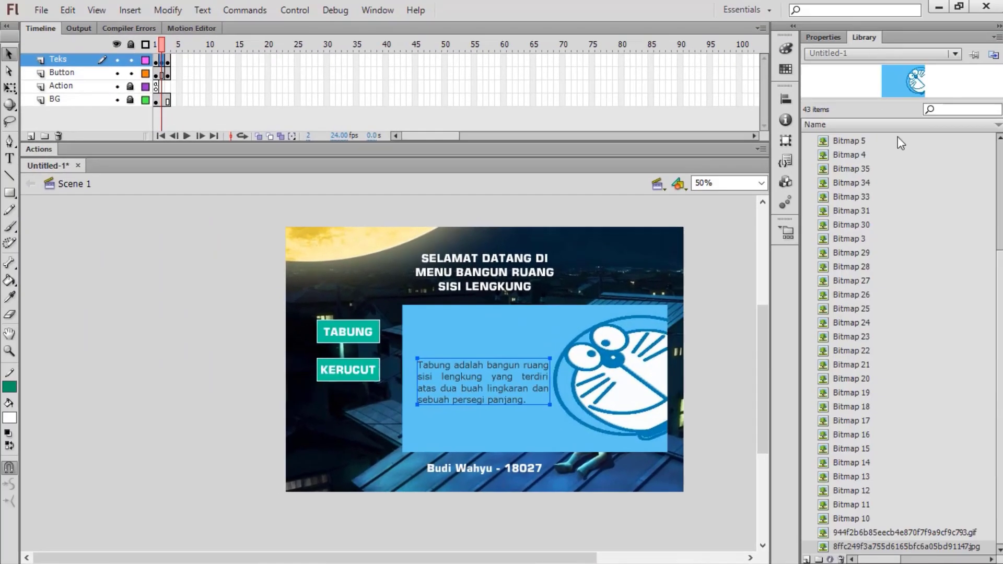
Step: Place the Symbol 3 Doraemon figure below KERUCUT, scale it down and nudge it up
scroll(999, 250, "up", 4)
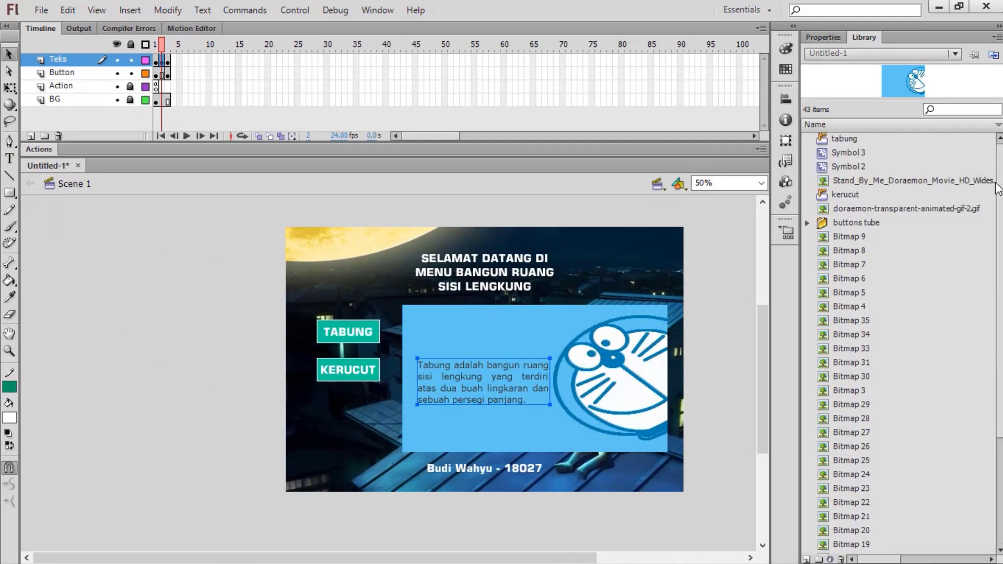
left_click(850, 153)
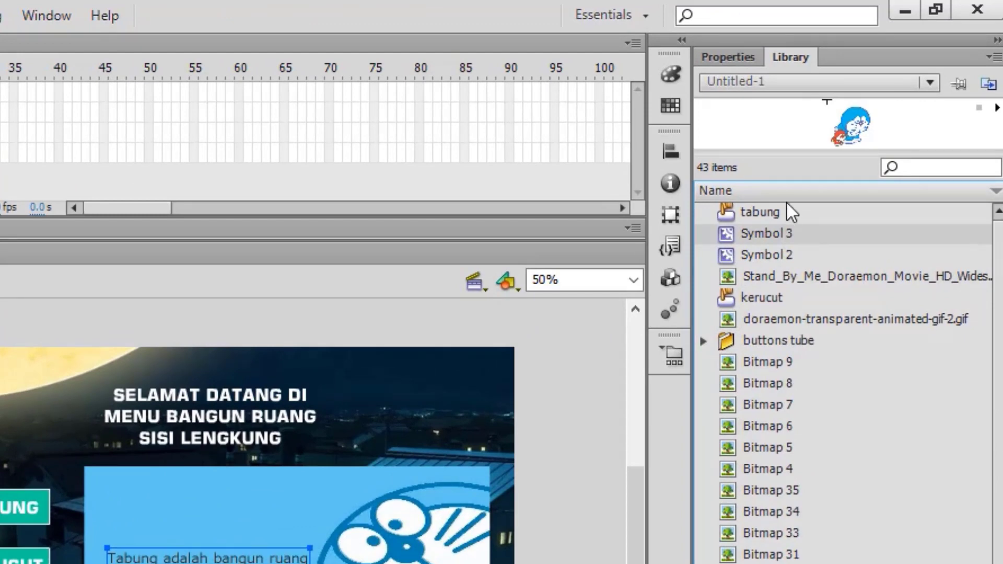
left_click_drag(775, 234, 346, 434)
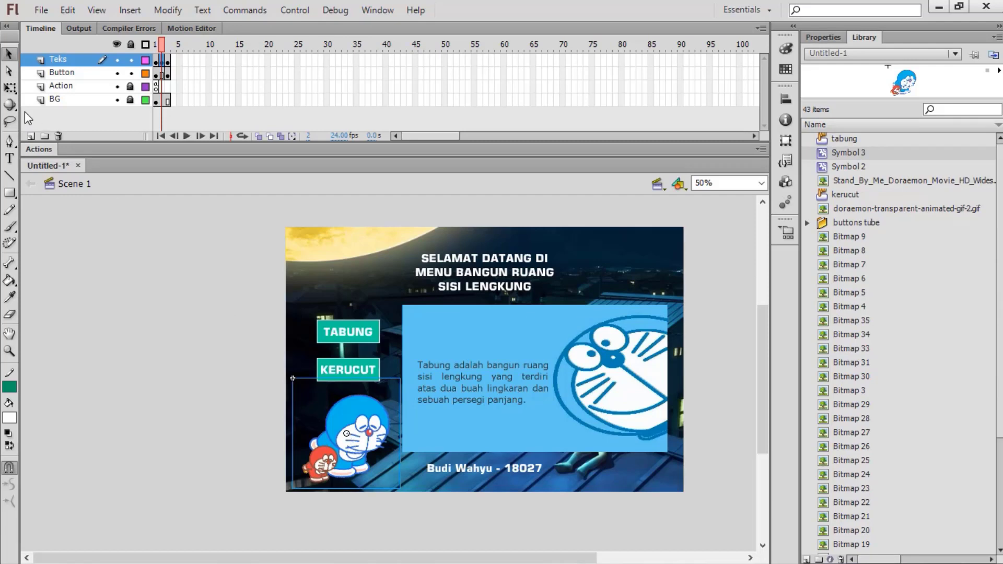
left_click(11, 87)
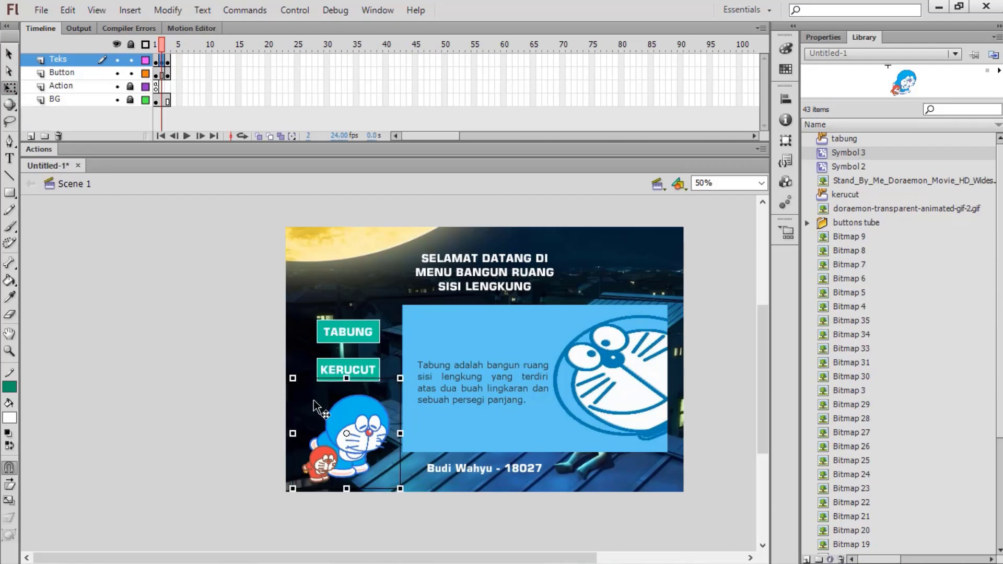
left_click_drag(294, 378, 306, 392)
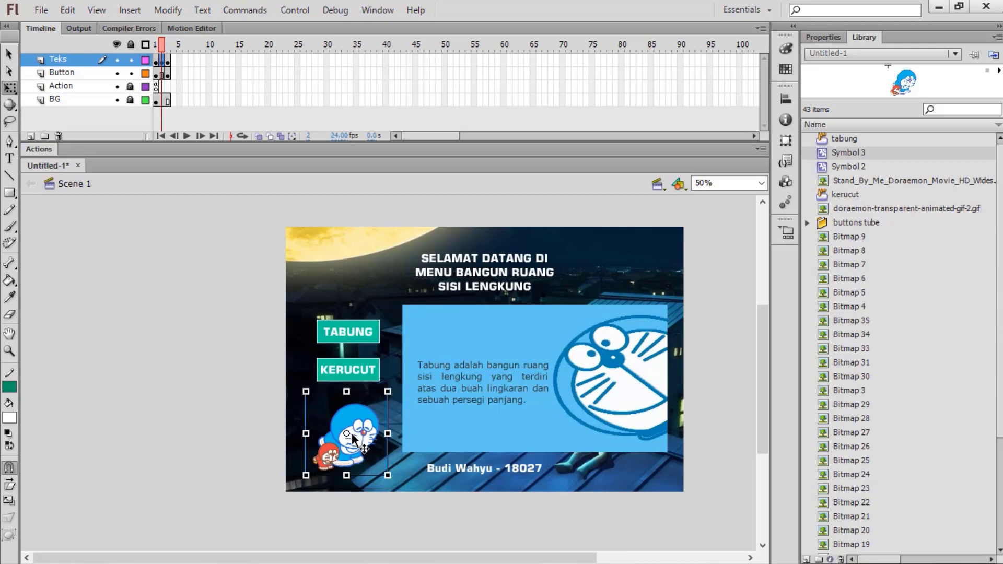
left_click_drag(358, 441, 358, 434)
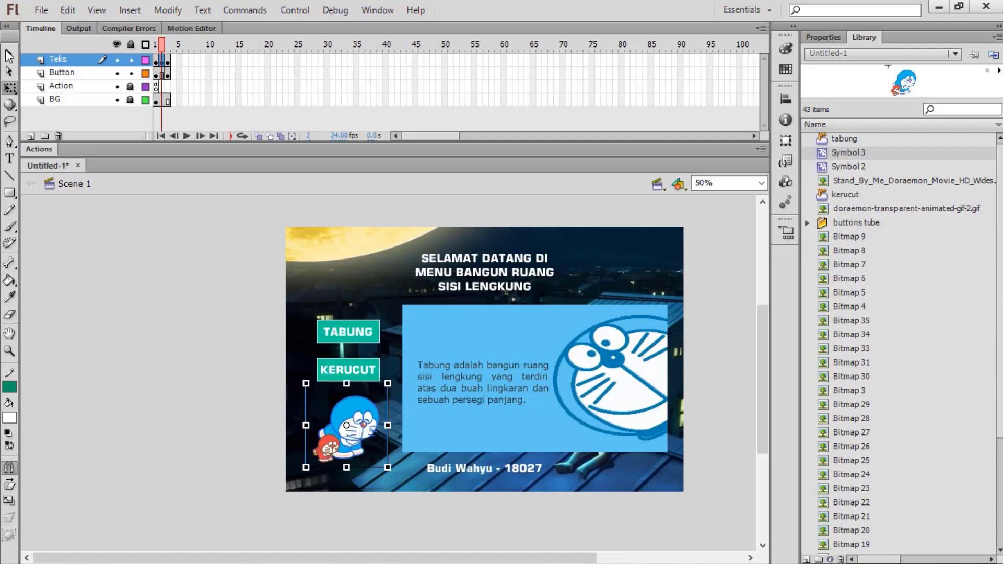
left_click(9, 54)
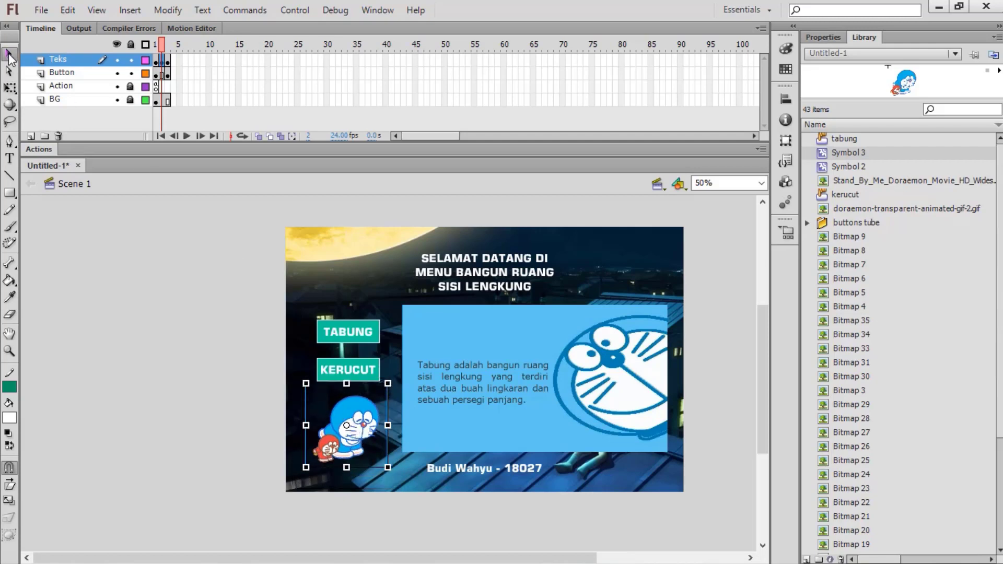
Step: Copy the blue panel and Tabung text from frame 2 and Paste in Place on frame 3
left_click(168, 58)
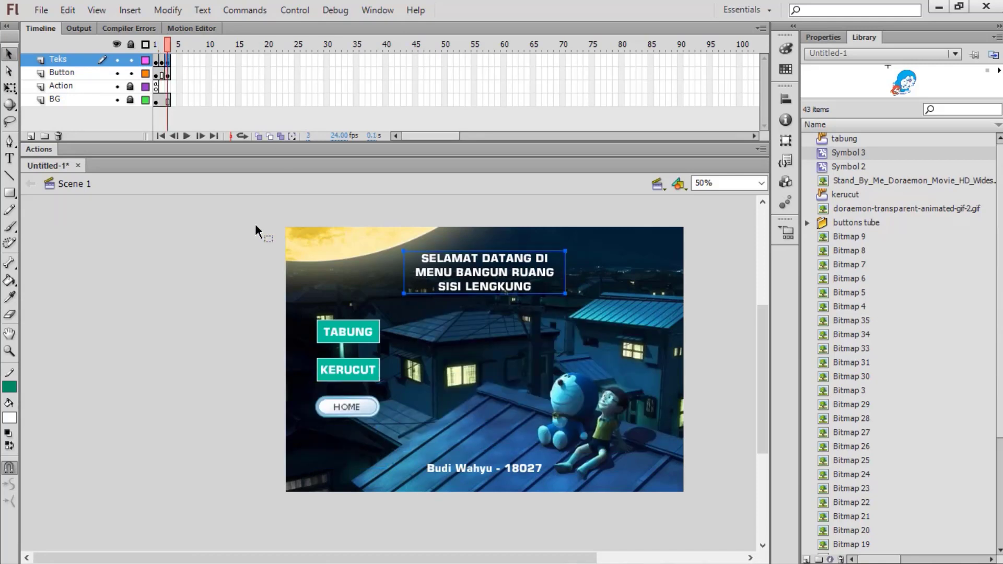
left_click(163, 62)
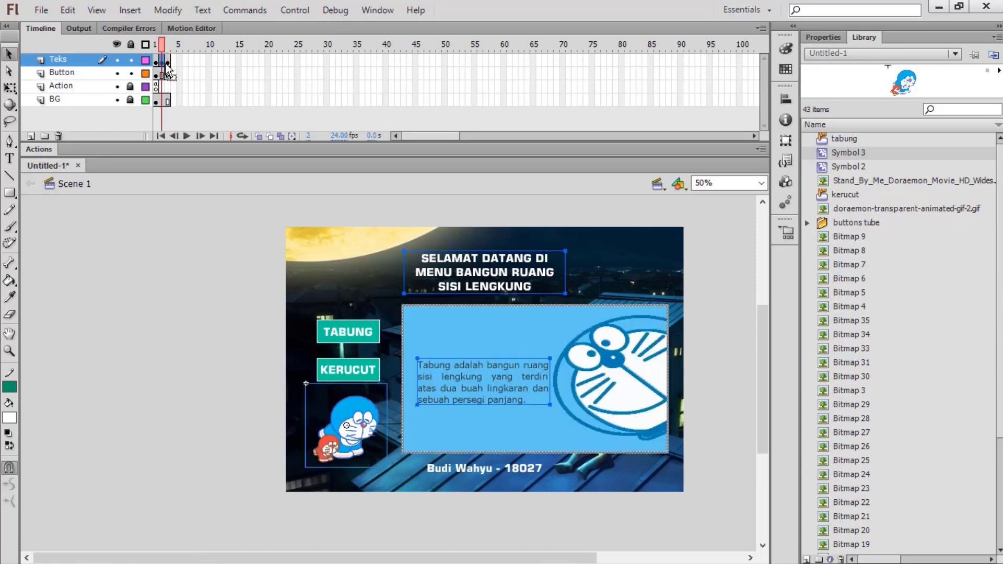
left_click(450, 335)
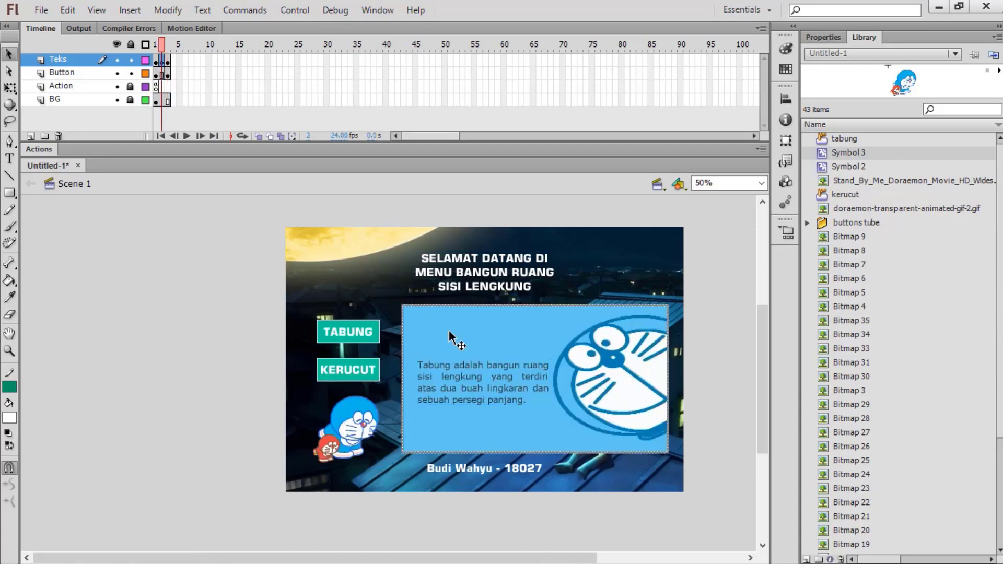
left_click(478, 402)
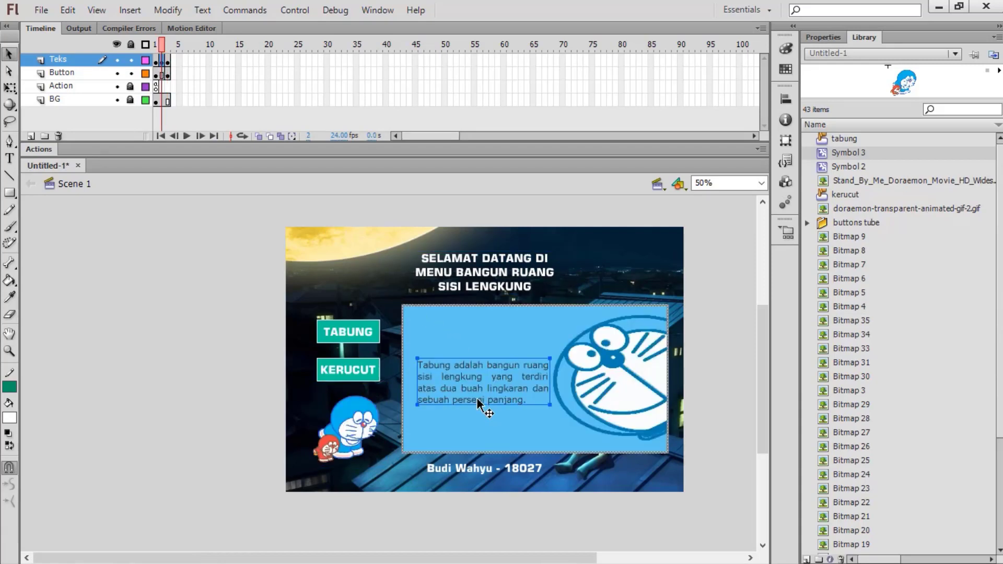
left_click(168, 60)
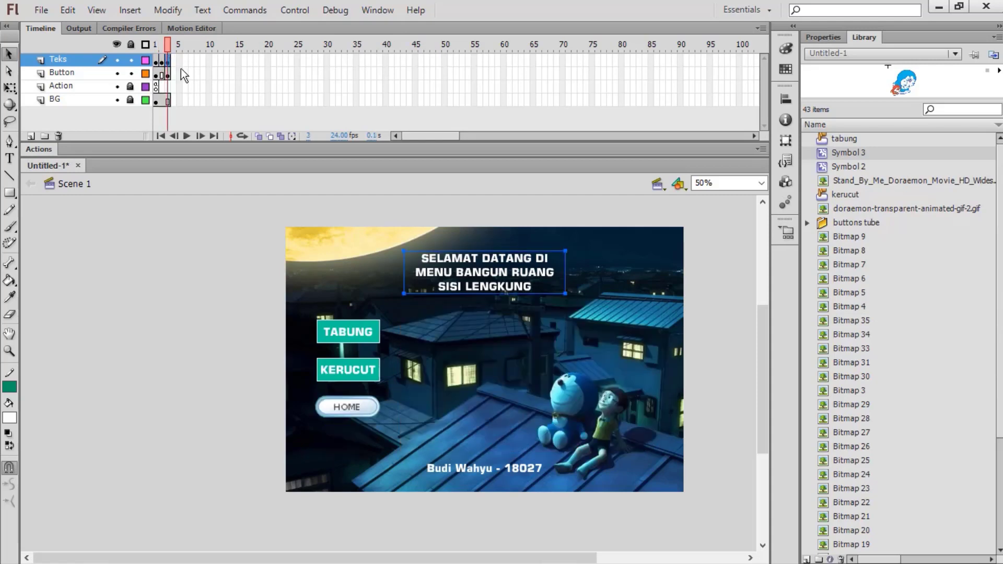
right_click(456, 406)
left_click(498, 253)
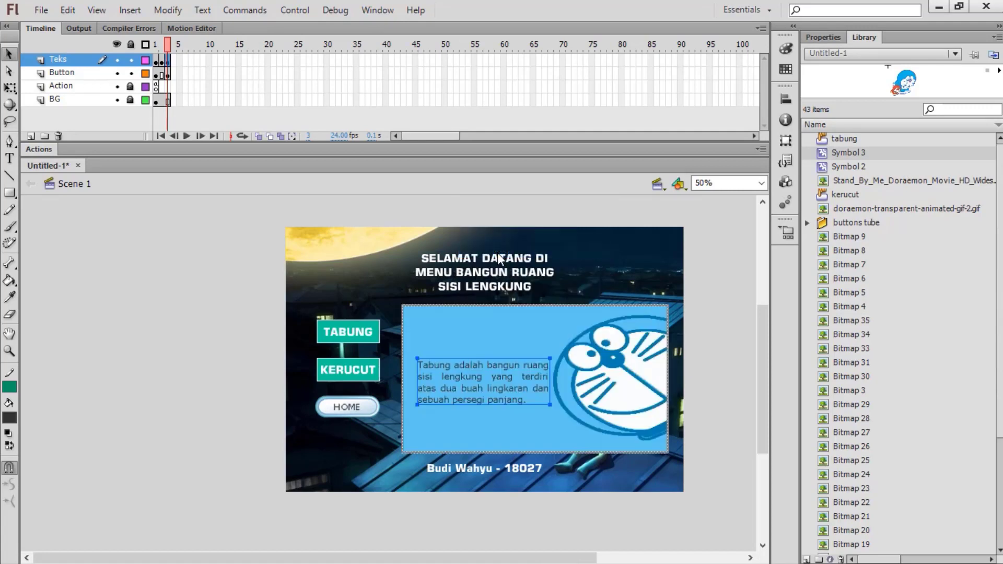
Step: Replace frame 3's panel text with the Kerucut definition: a curved solid of a circle and sector
key("t")
left_click(490, 375)
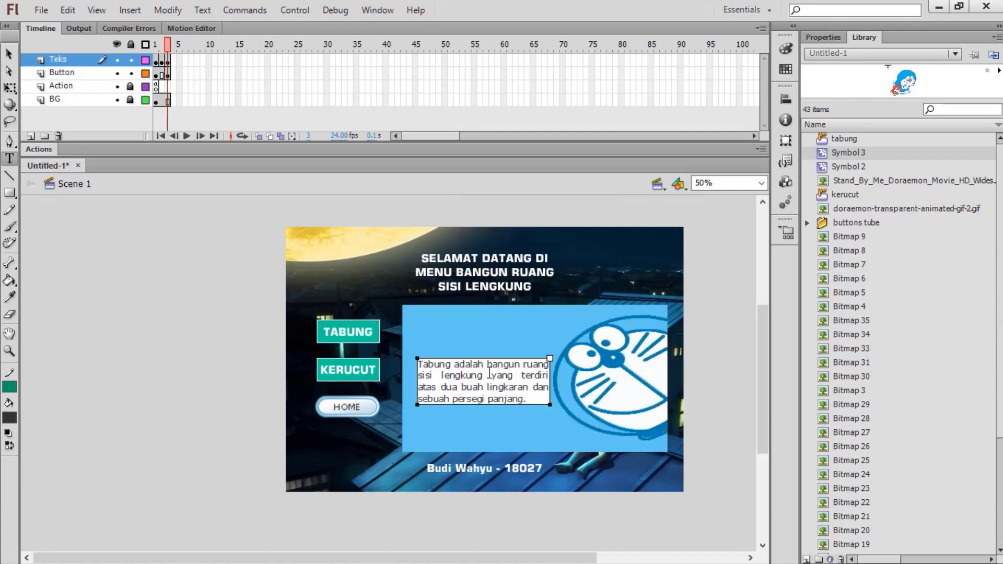
key("ctrl+a")
type("Ker")
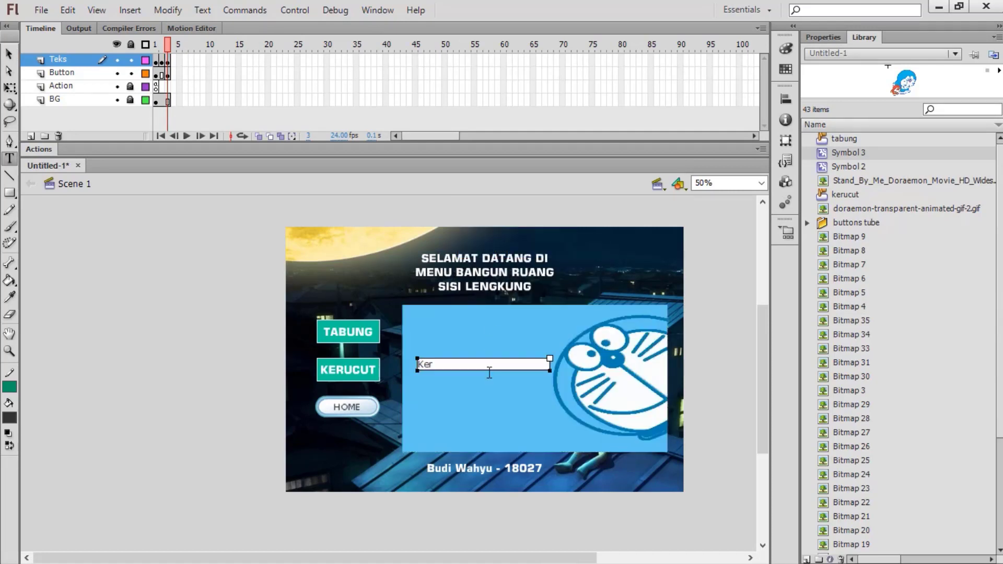
type("ucut adalah salah satu bangung")
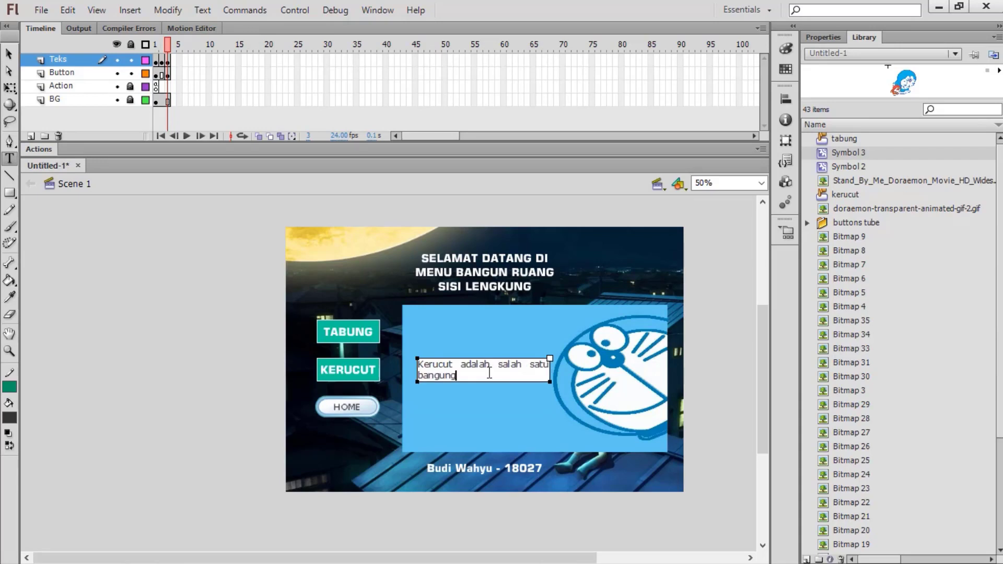
type("uang sisi lengkung yang t")
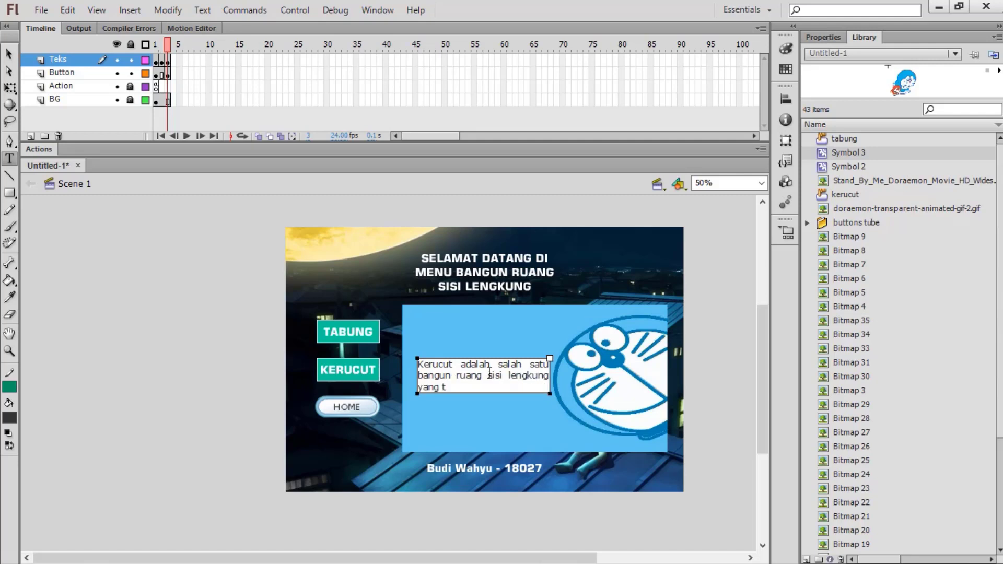
type("ersusun atas sebuah lingka")
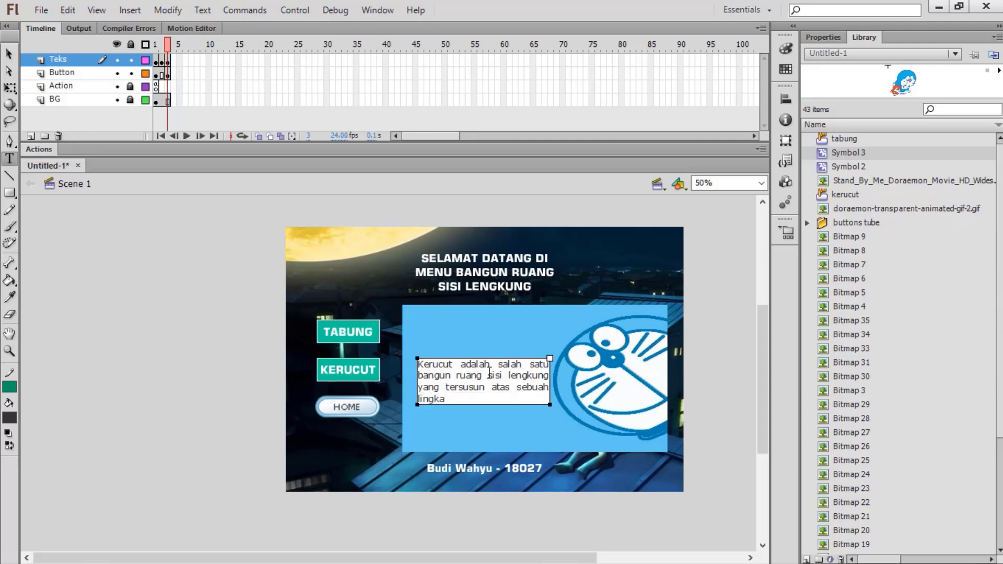
type("ran dan juring")
type(" lingkaran")
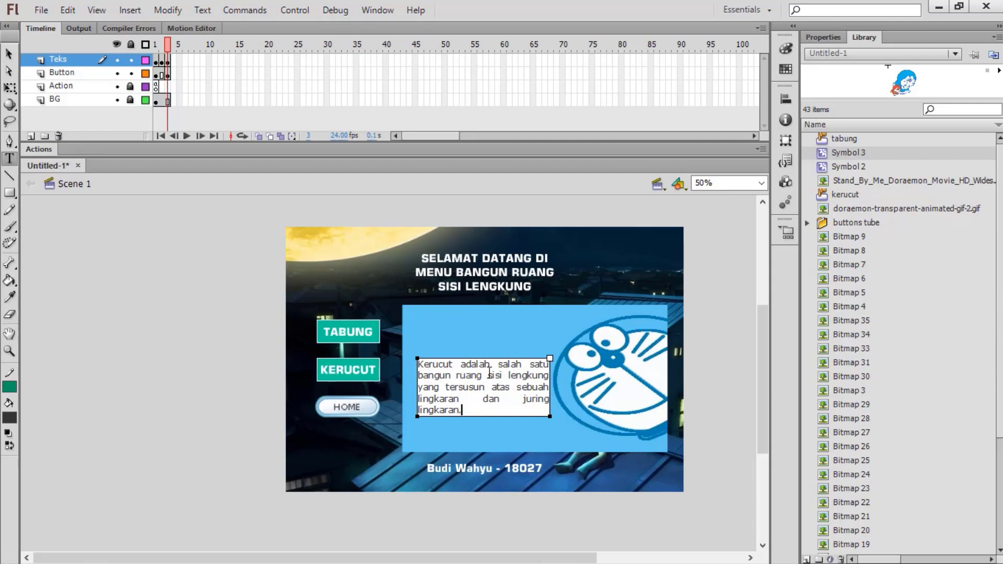
type(".")
left_click(10, 54)
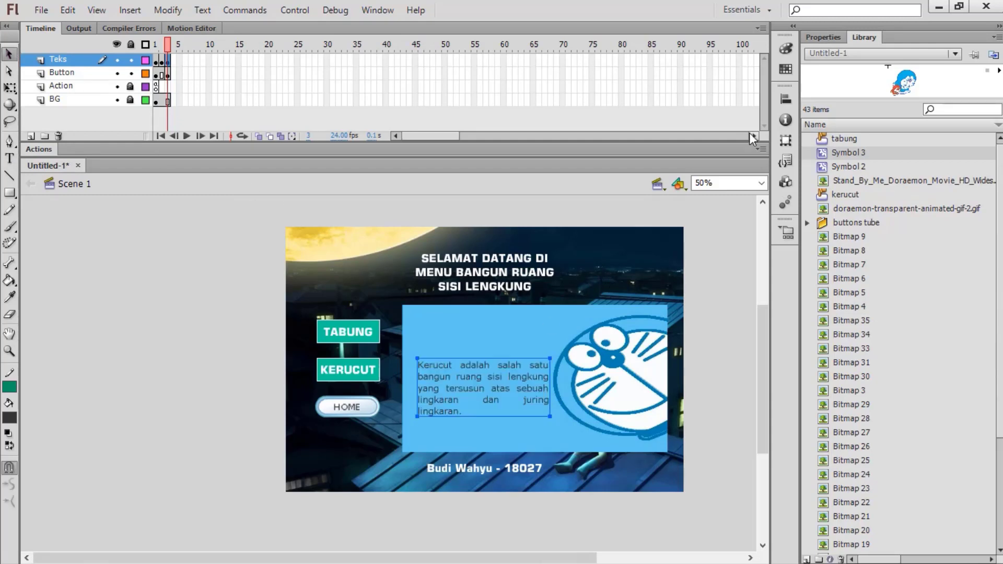
Step: Place the Symbol 2 flying Doraemon on frame 3, shrink it, and move it to the top-right corner
left_click(872, 165)
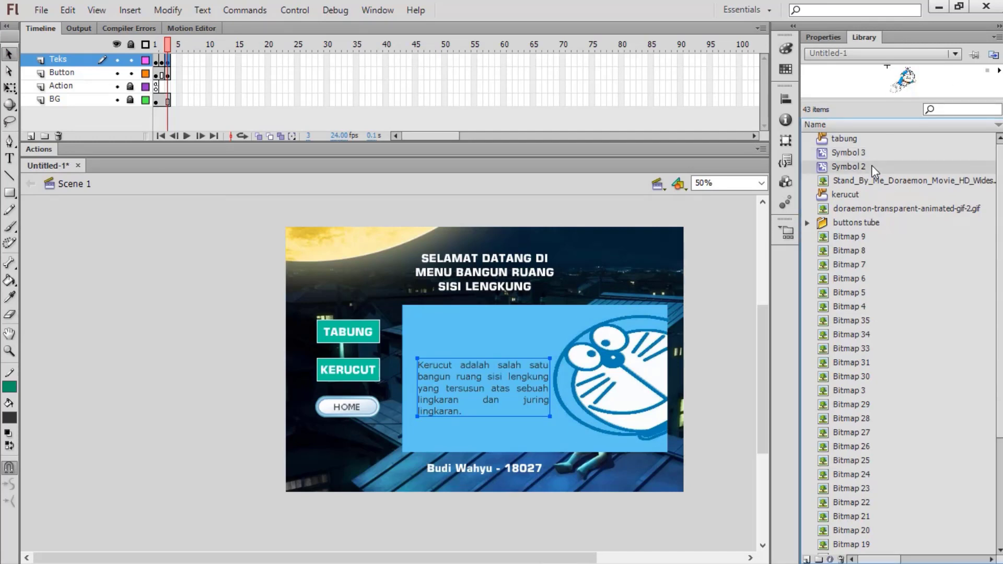
left_click_drag(744, 249, 620, 286)
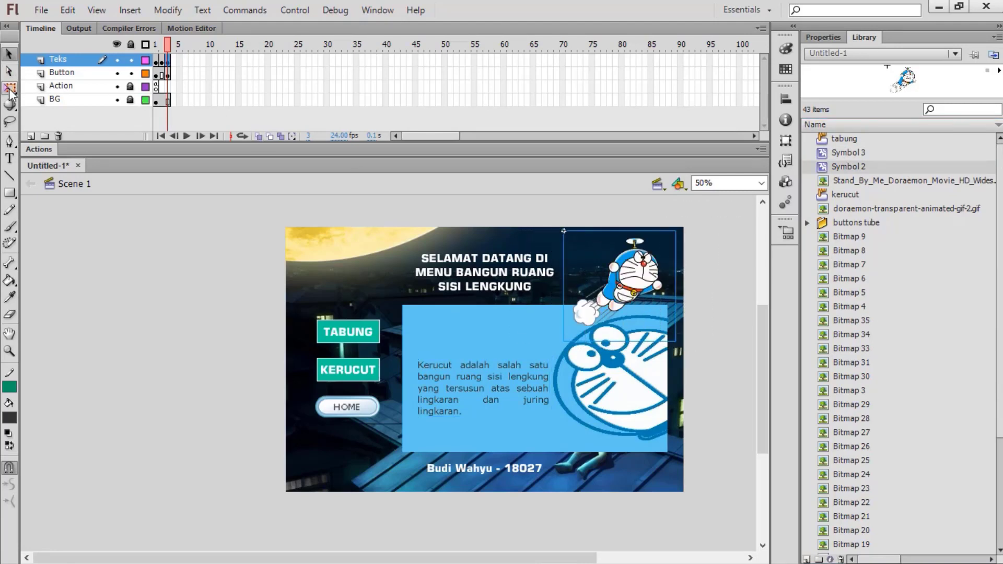
left_click(10, 89)
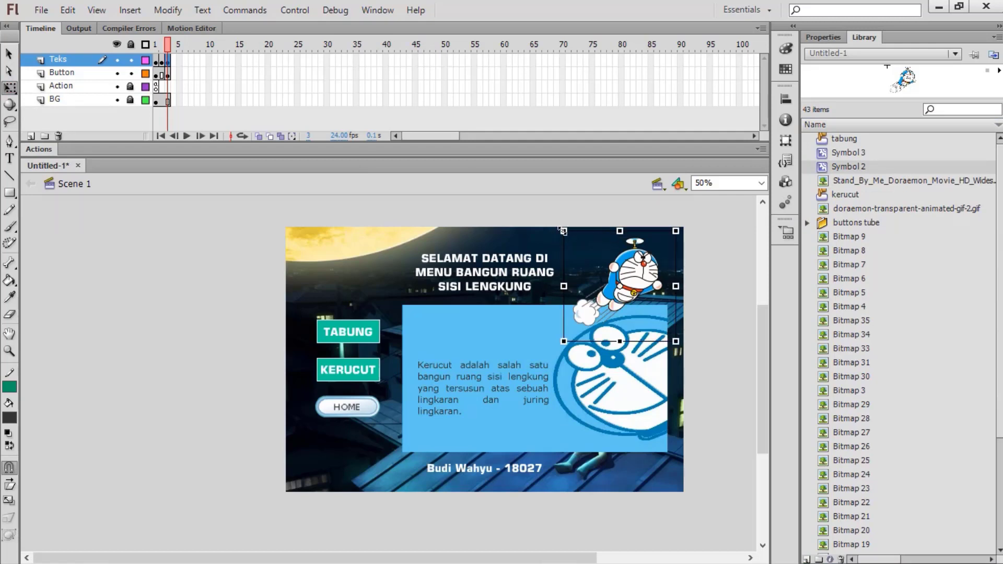
left_click_drag(563, 231, 579, 247)
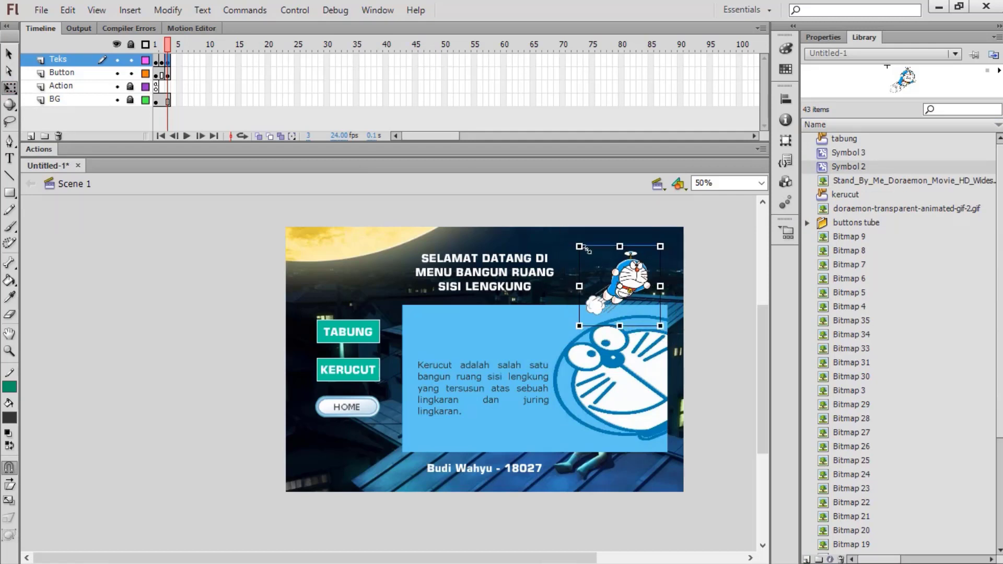
left_click_drag(631, 280, 631, 268)
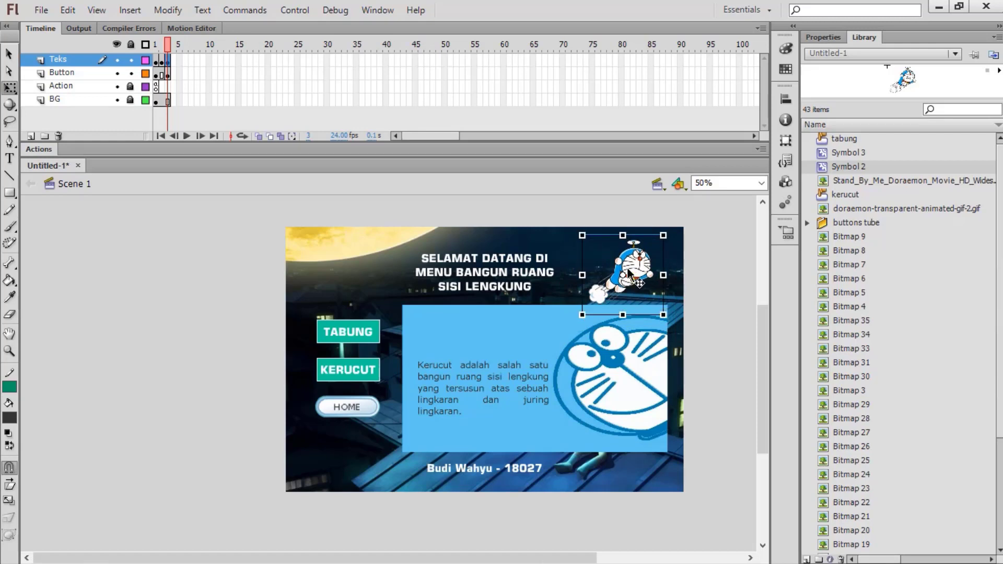
left_click(9, 53)
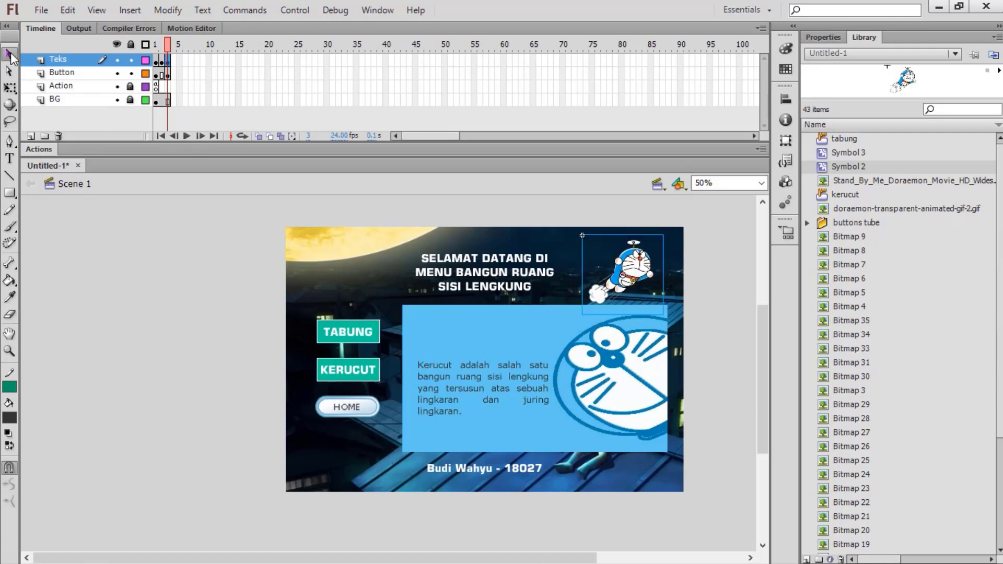
Step: Bring up the Actions for the TABUNG button on frame 1 of the Button layer
left_click(83, 73)
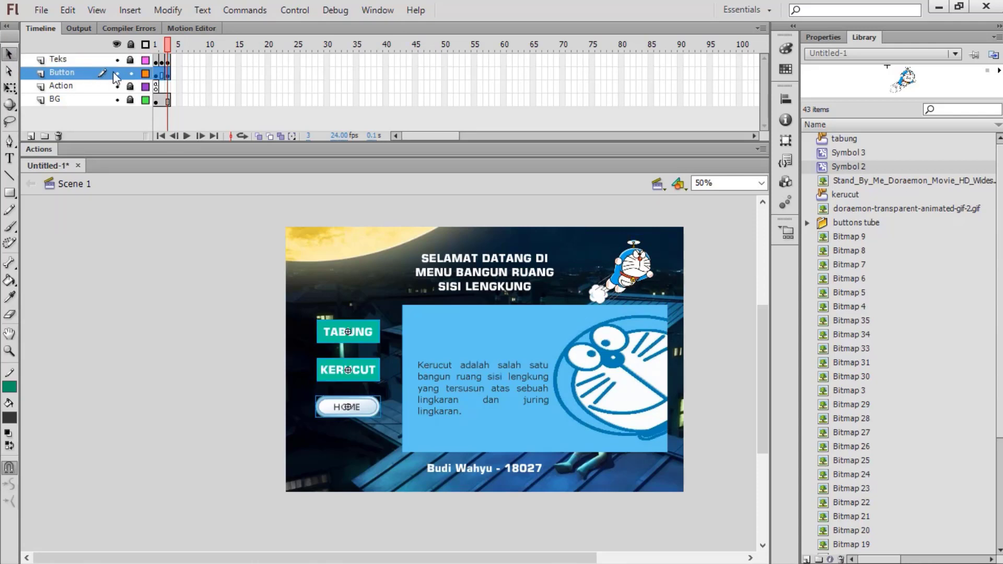
left_click(180, 244)
left_click(157, 73)
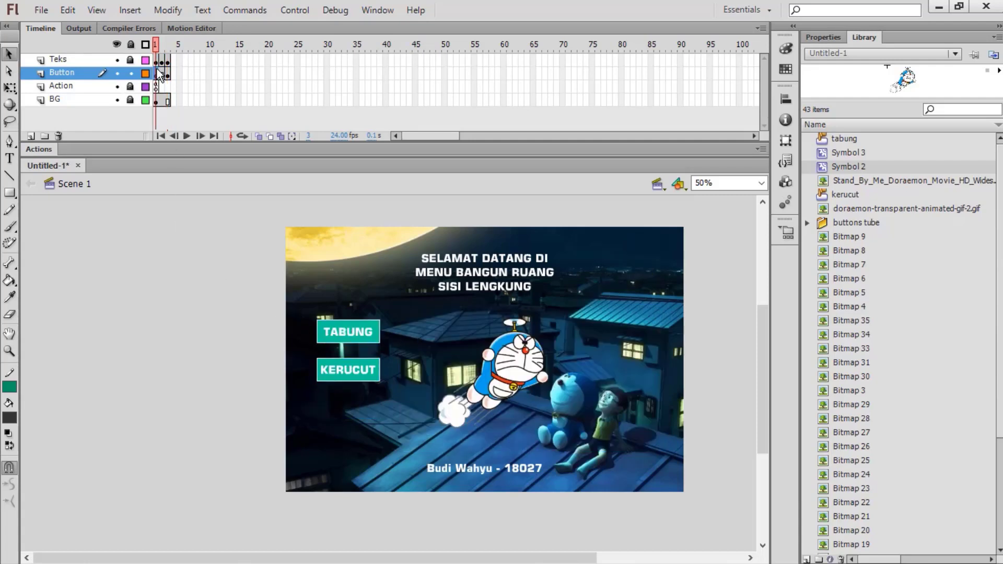
left_click(328, 295)
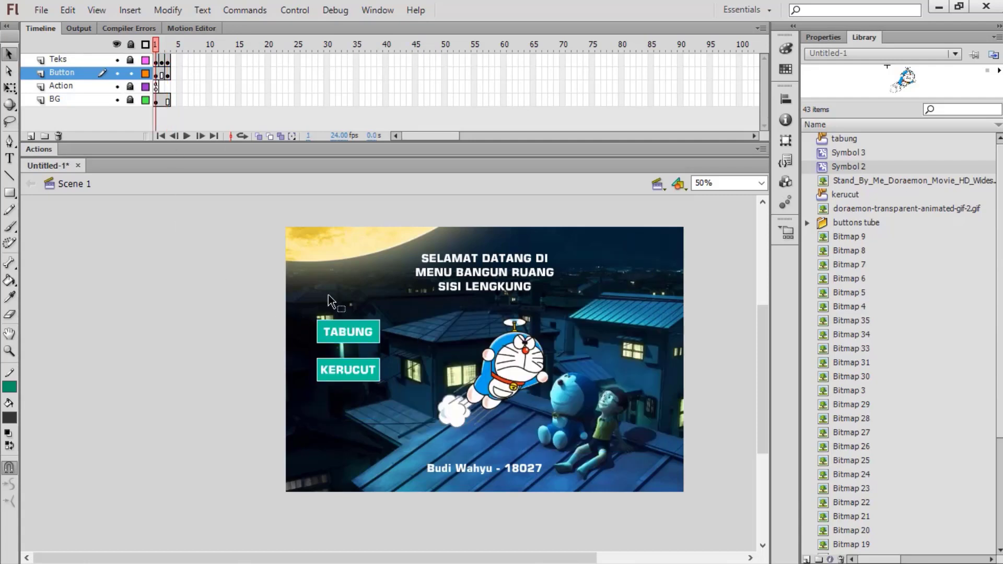
left_click(352, 333)
right_click(352, 328)
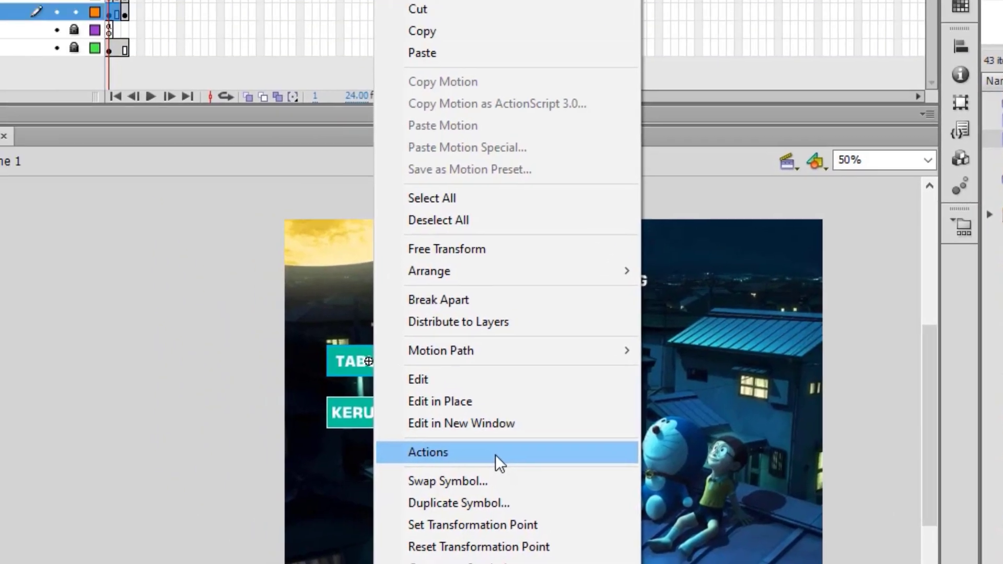
left_click(364, 340)
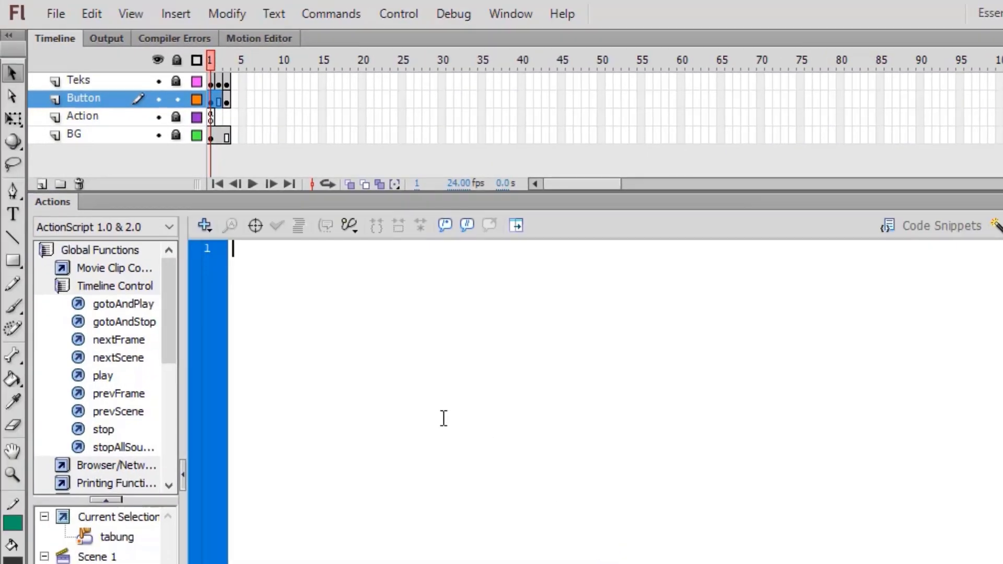
Step: Write on (release) { gotoAndStop(2); } for TABUNG and select the whole script
type("on (rele")
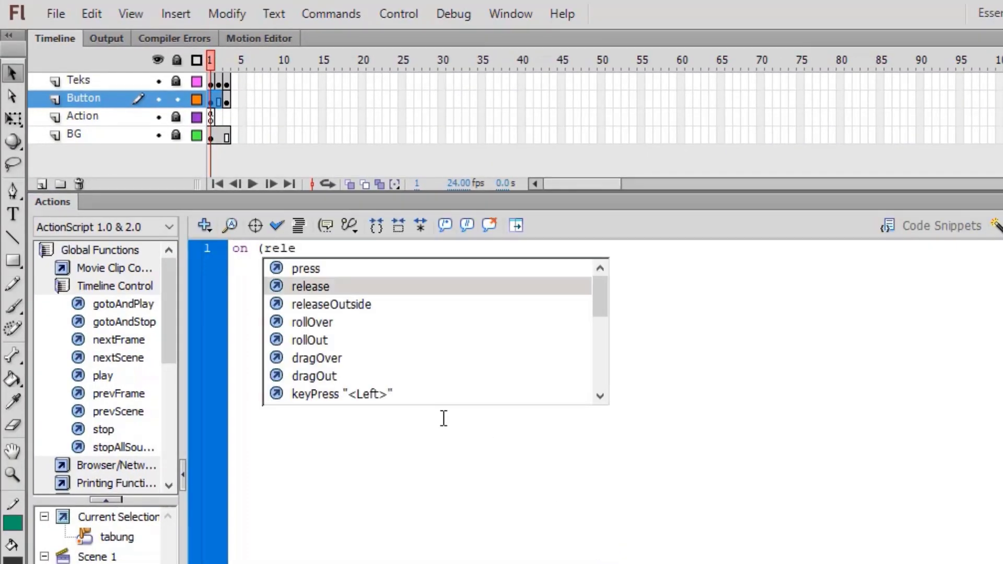
key("Return")
type(") {")
key("Return")
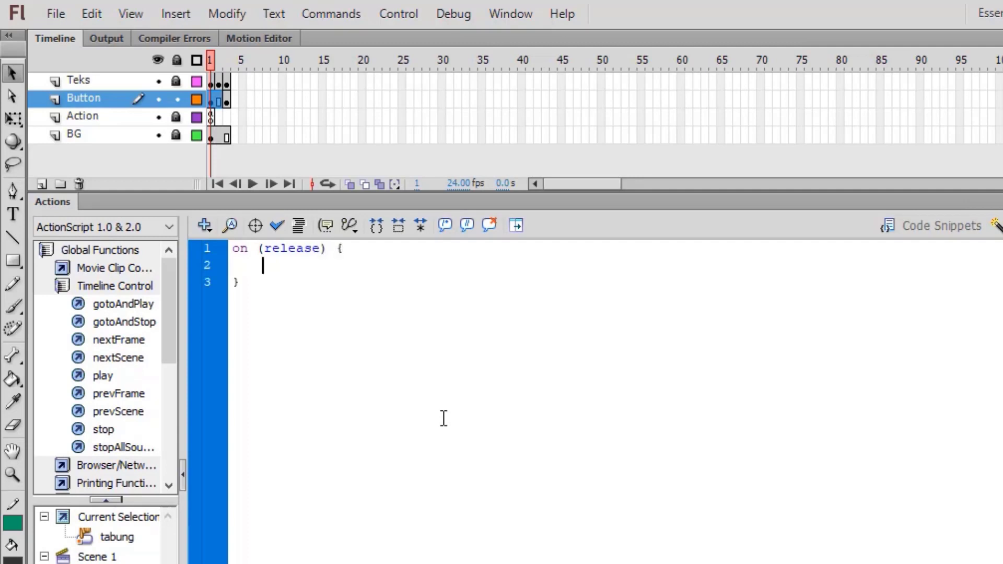
type("gotoAndStop")
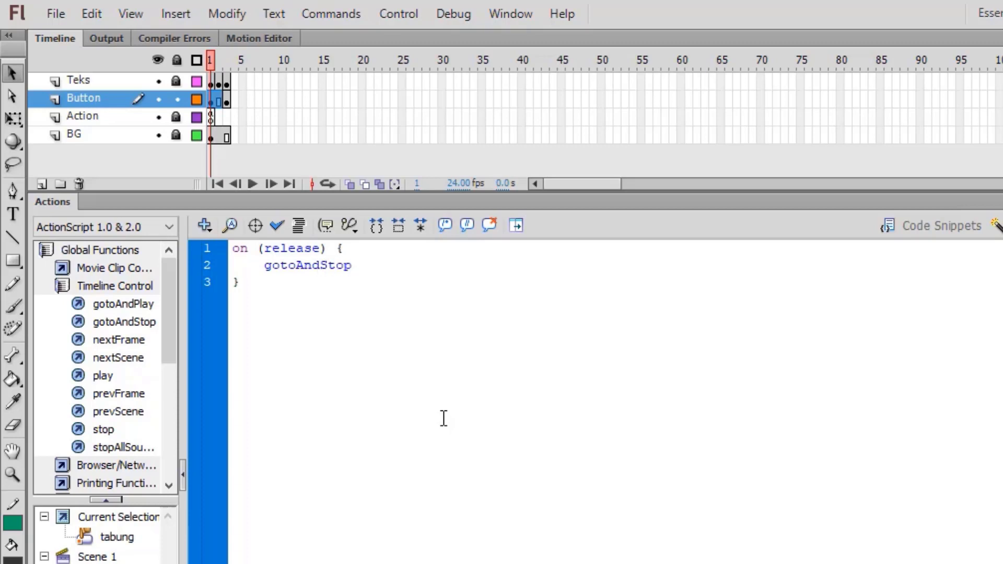
type("()")
key("Left")
type("2")
key("Right")
type(";")
key("ctrl+a")
key("ctrl+c")
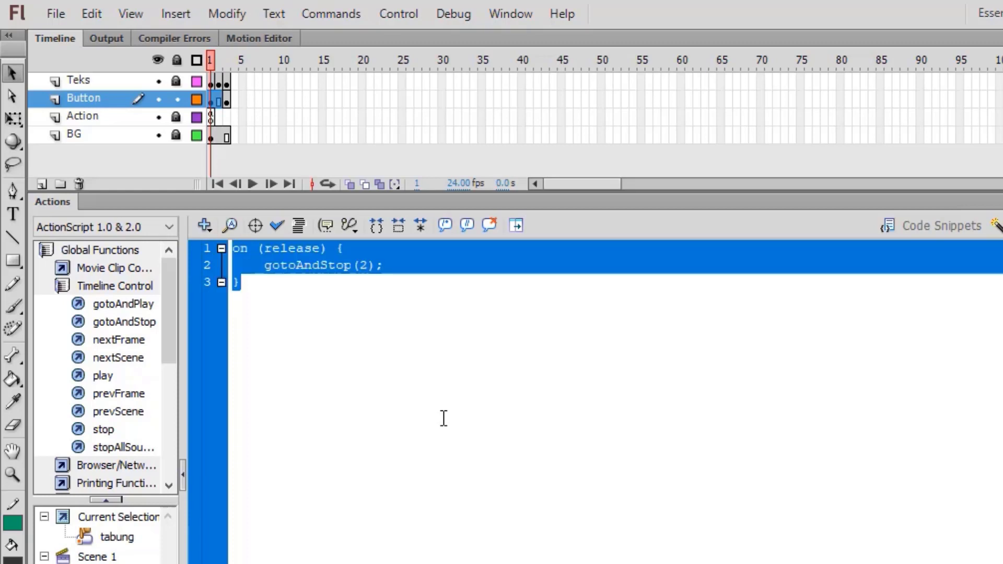
double_click(66, 206)
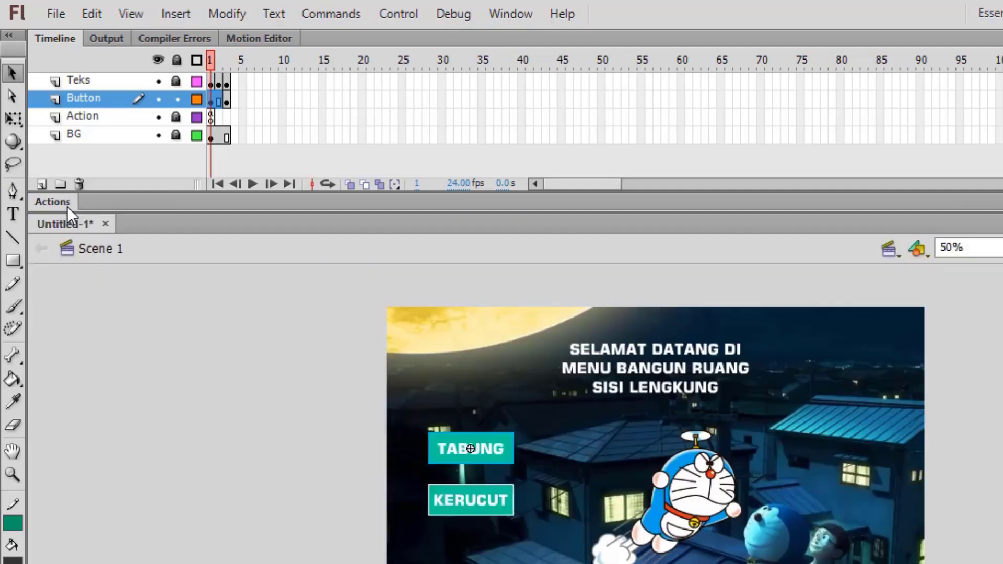
Step: Paste the release script into KERUCUT's actions and change the frame to gotoAndStop(3)
left_click(469, 513)
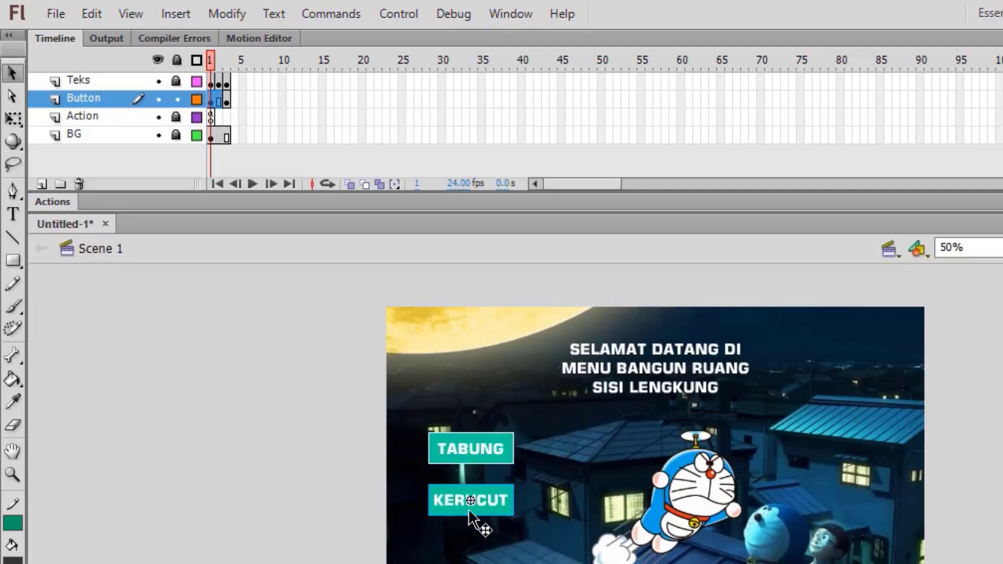
right_click(470, 513)
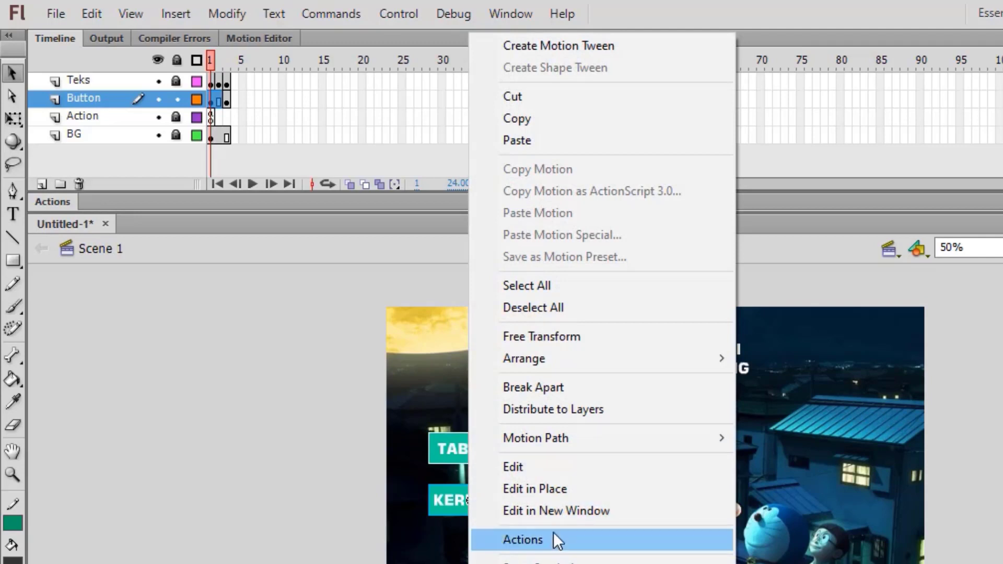
left_click(523, 539)
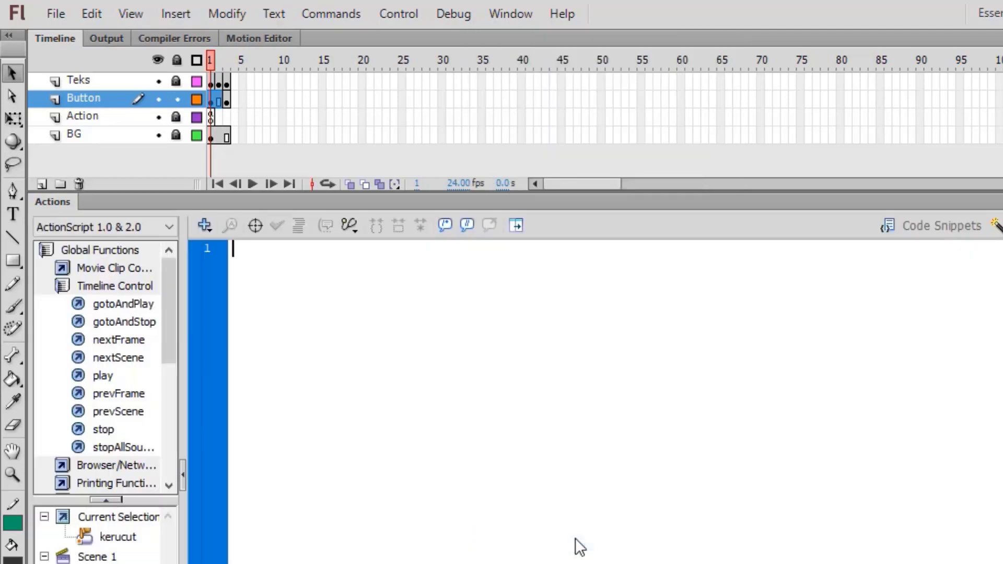
key("ctrl+v")
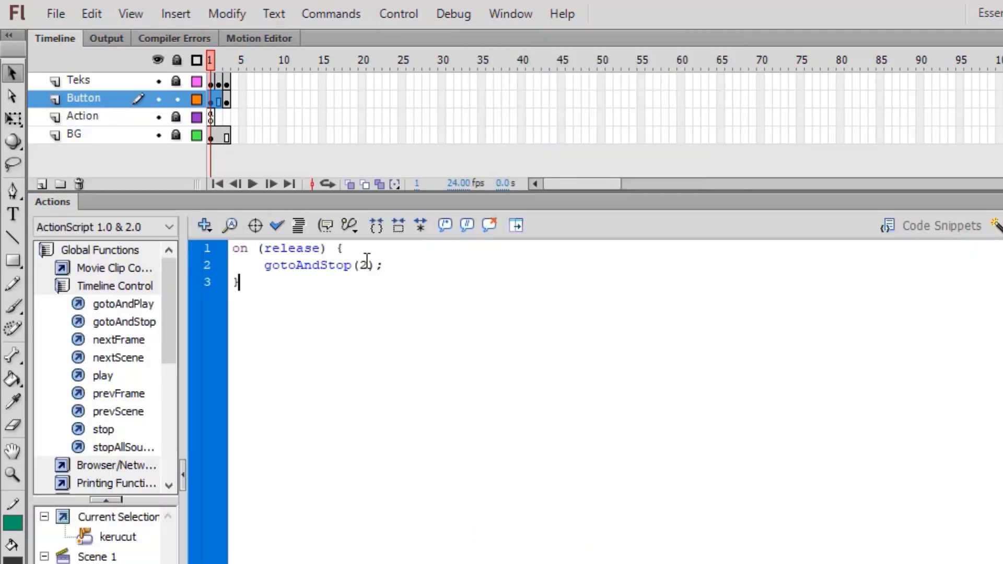
left_click(367, 265)
double_click(367, 266)
type("3")
left_click(63, 198)
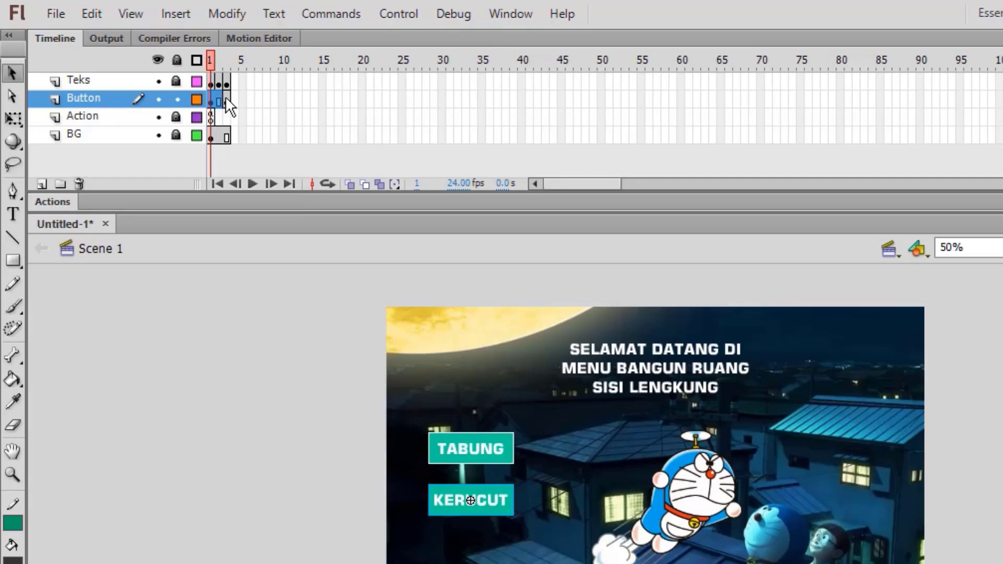
Step: On frame 3, paste the gotoAndStop(2) release script into the TABUNG button's actions
left_click(226, 99)
left_click(470, 418)
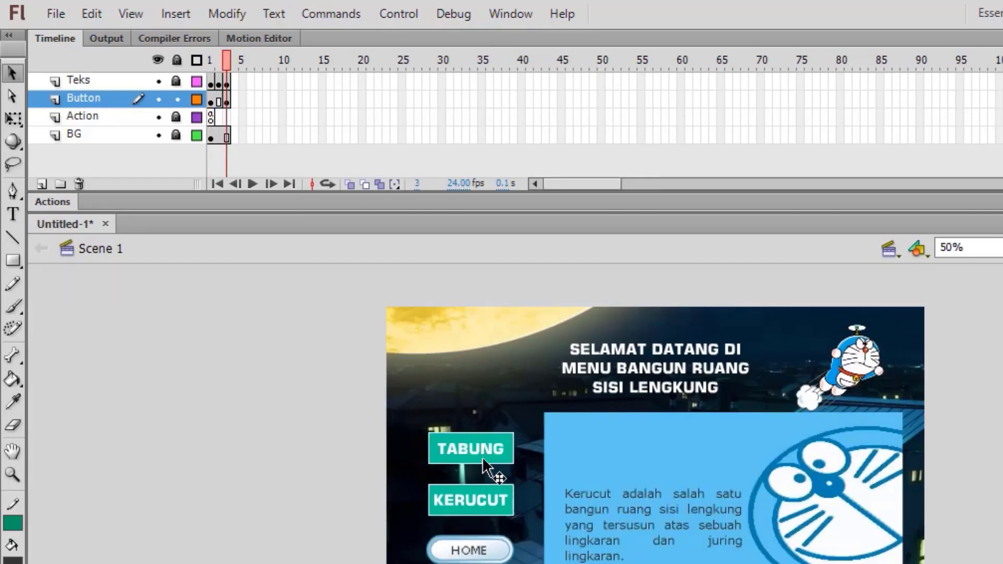
left_click(482, 449)
right_click(482, 450)
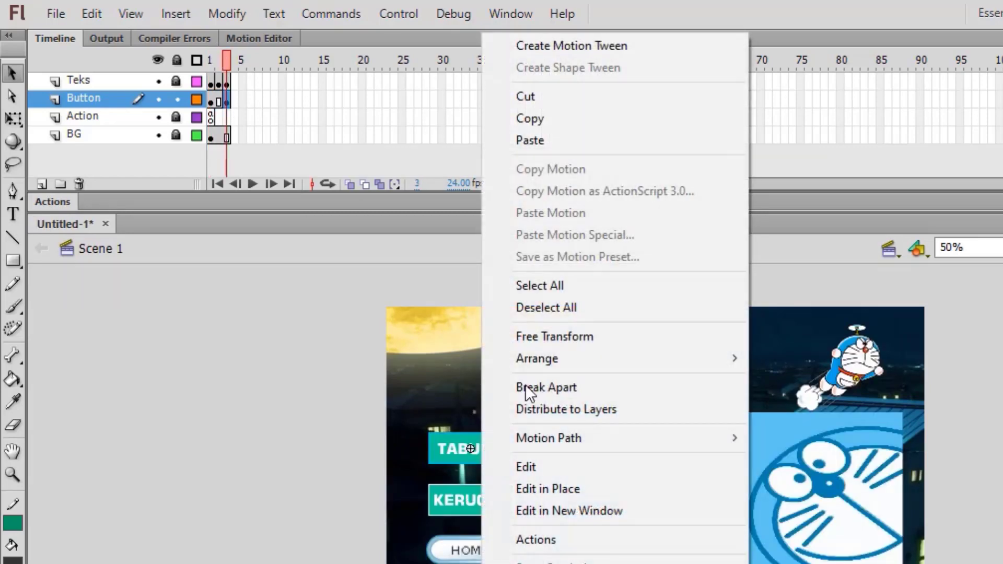
left_click(586, 539)
key("ctrl+v")
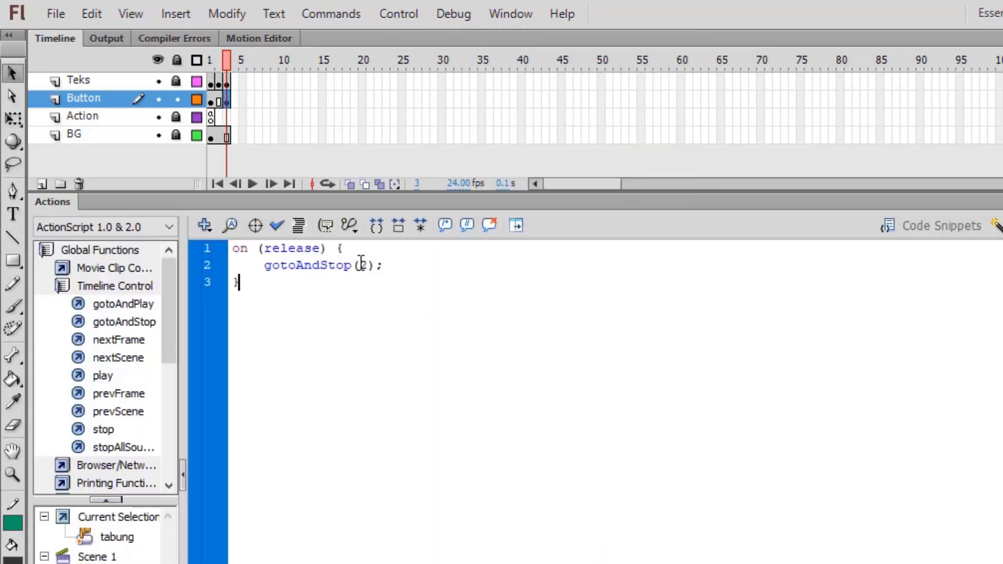
left_click(368, 266)
key("Down")
left_click(69, 197)
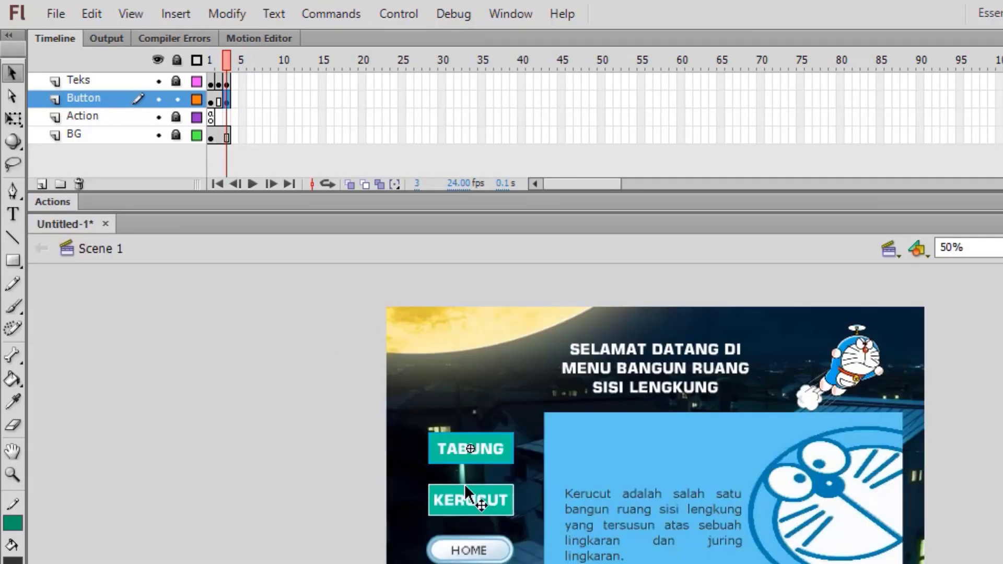
Step: Paste the script into frame 3's KERUCUT actions and delete the 2, leaving gotoAndStop();
right_click(472, 503)
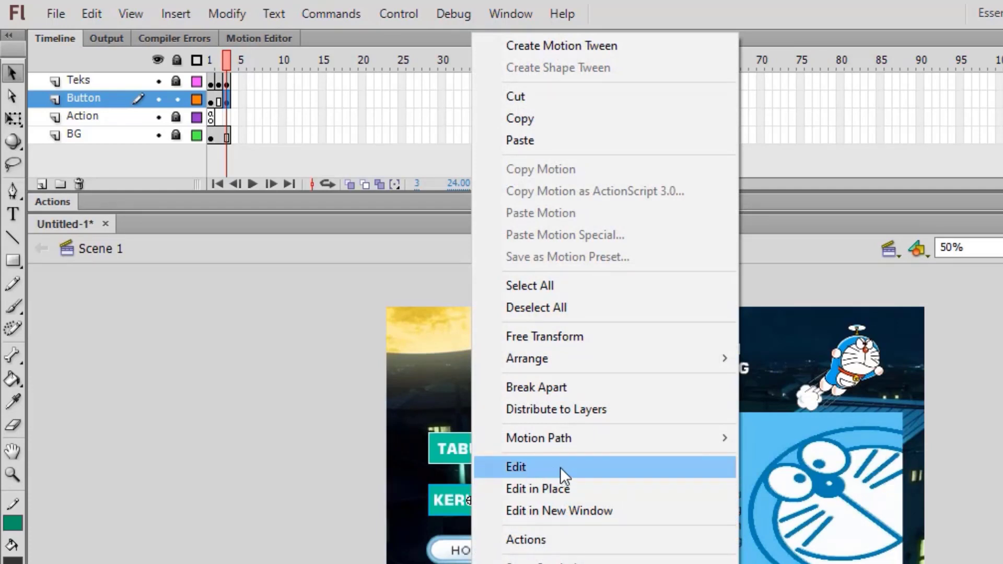
left_click(610, 542)
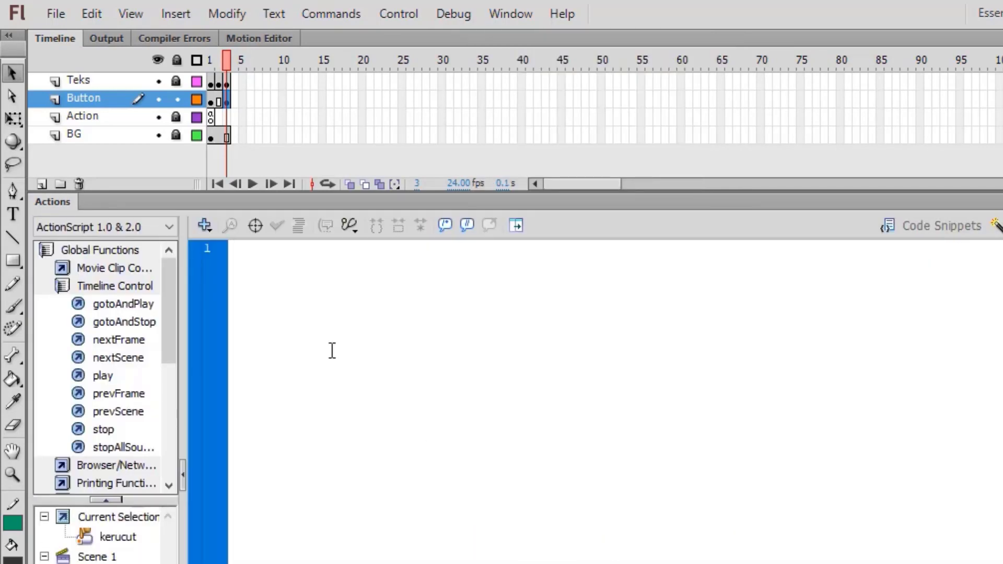
key("ctrl+v")
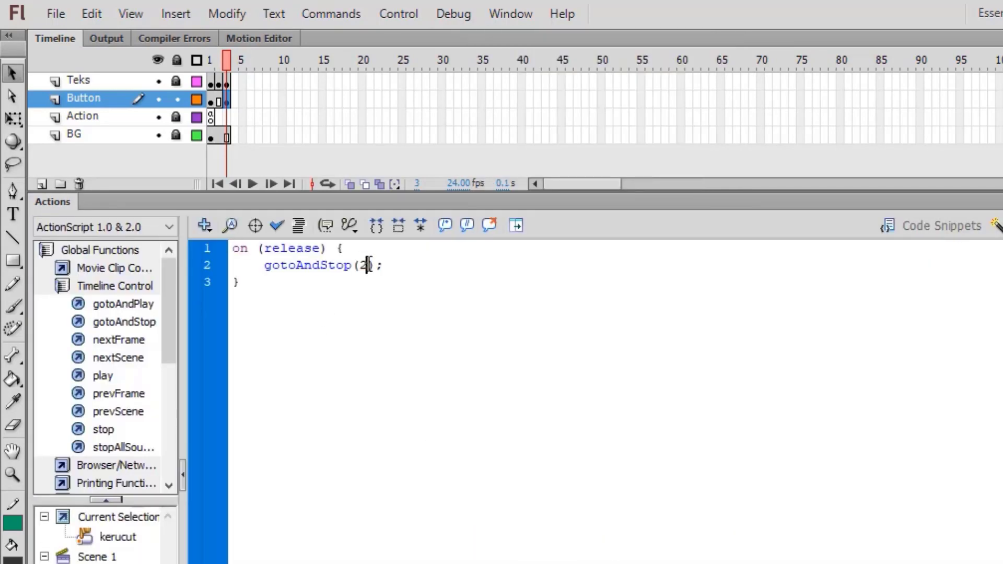
left_click(368, 265)
key("BackSpace")
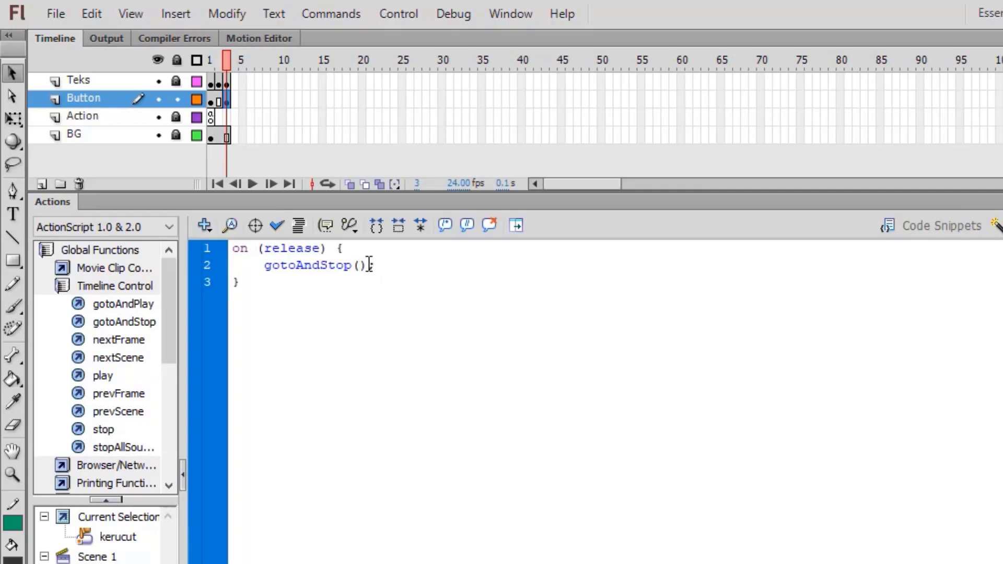